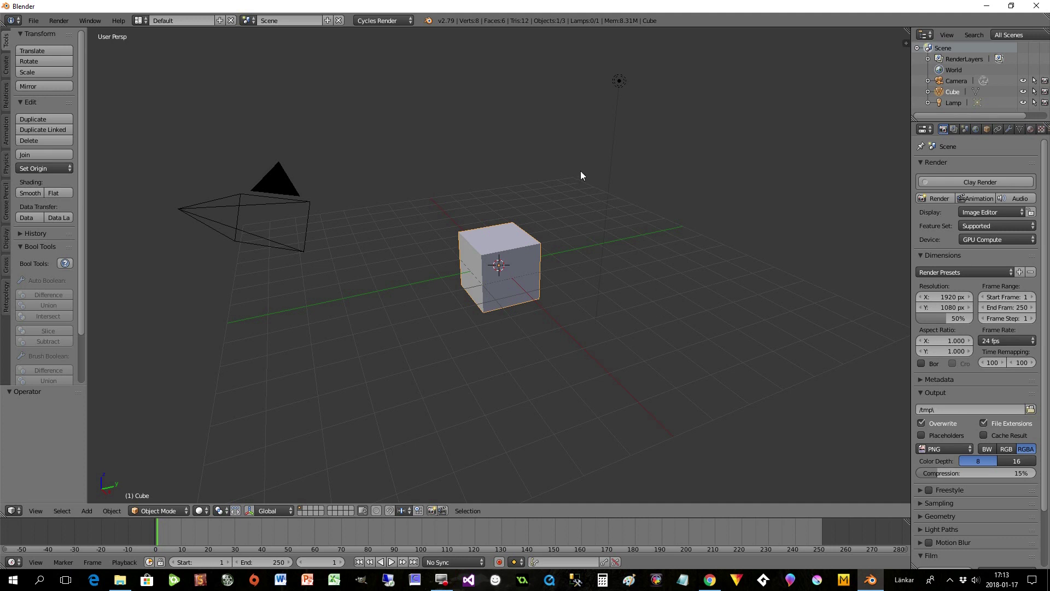
Step: Switch the 3D viewport to the Node Editor and set it to the compositing node tree
{"action": "left_click", "coordinate": [12, 510]}
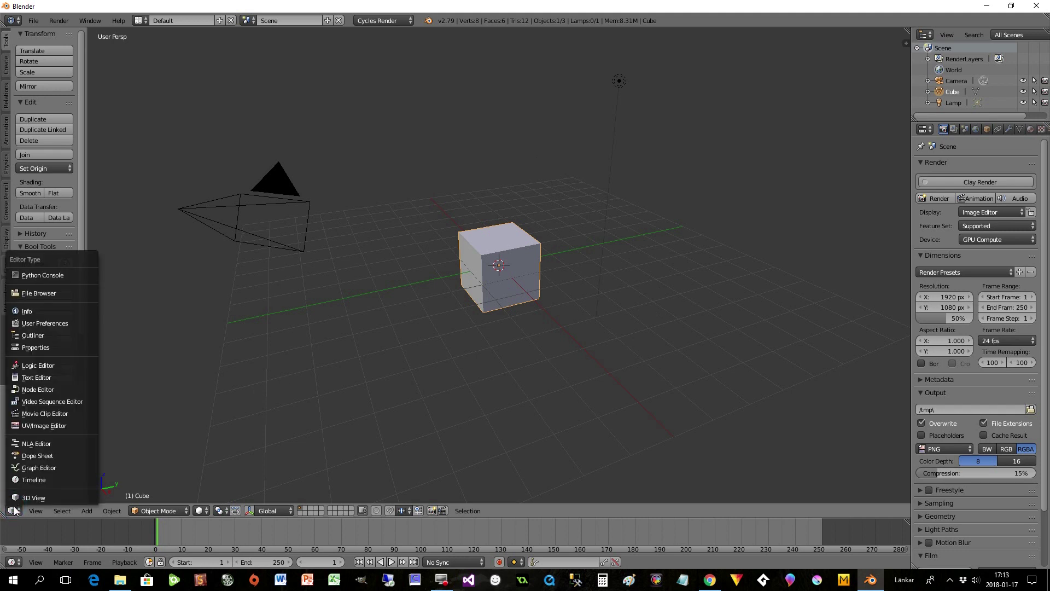
{"action": "left_click", "coordinate": [43, 389]}
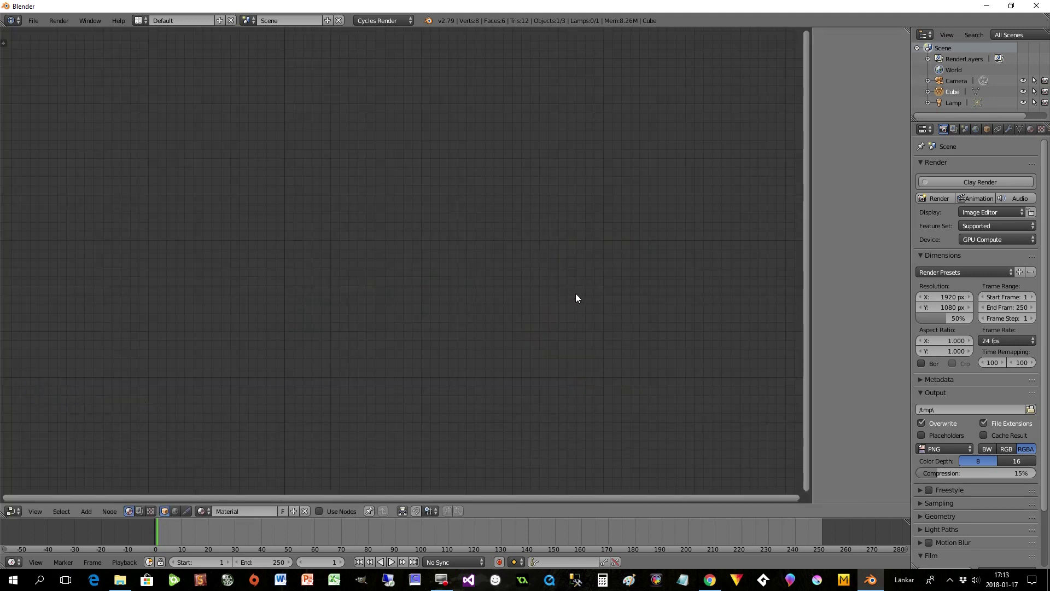
{"action": "left_click", "coordinate": [138, 512]}
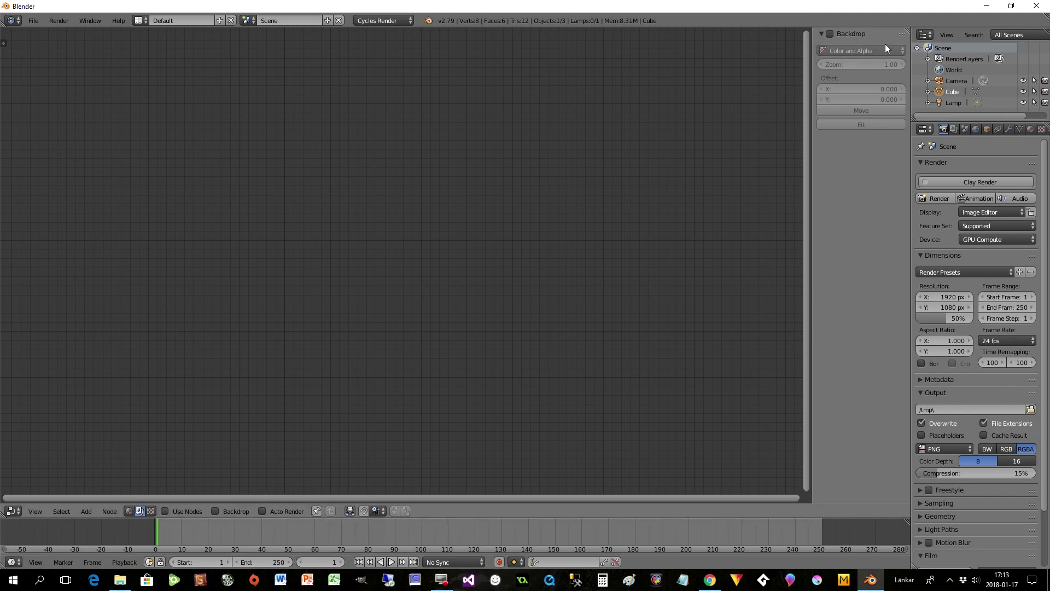
Step: Split the node editor vertically, make the new area a UV/Image Editor, and narrow the node properties sidebar slightly
{"action": "left_click_drag", "start_coordinate": [908, 29], "coordinate": [556, 112]}
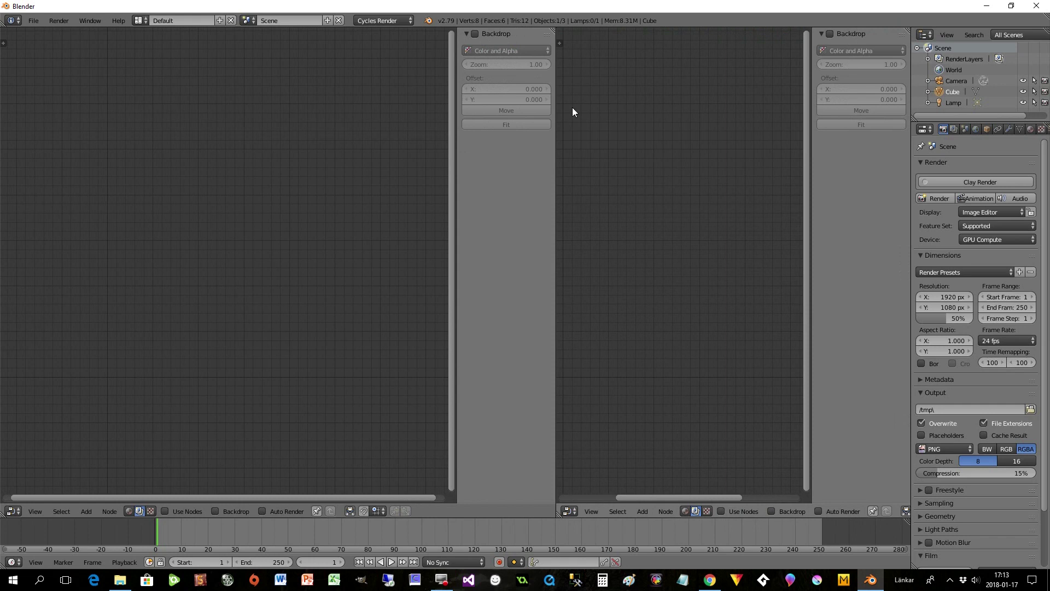
{"action": "left_click", "coordinate": [567, 512]}
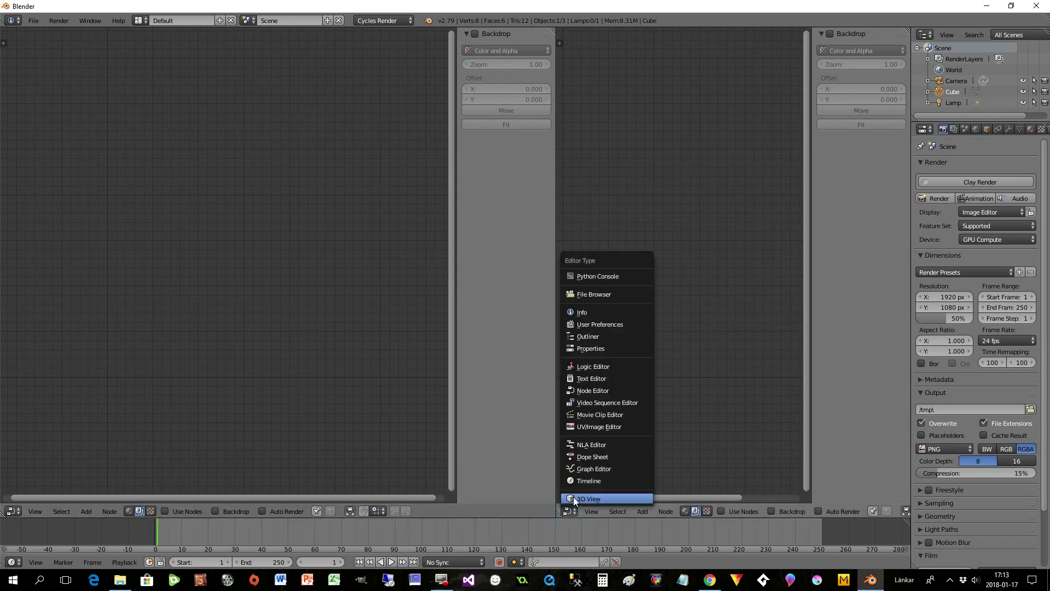
{"action": "left_click", "coordinate": [589, 425]}
{"action": "left_click_drag", "start_coordinate": [457, 345], "coordinate": [475, 345]}
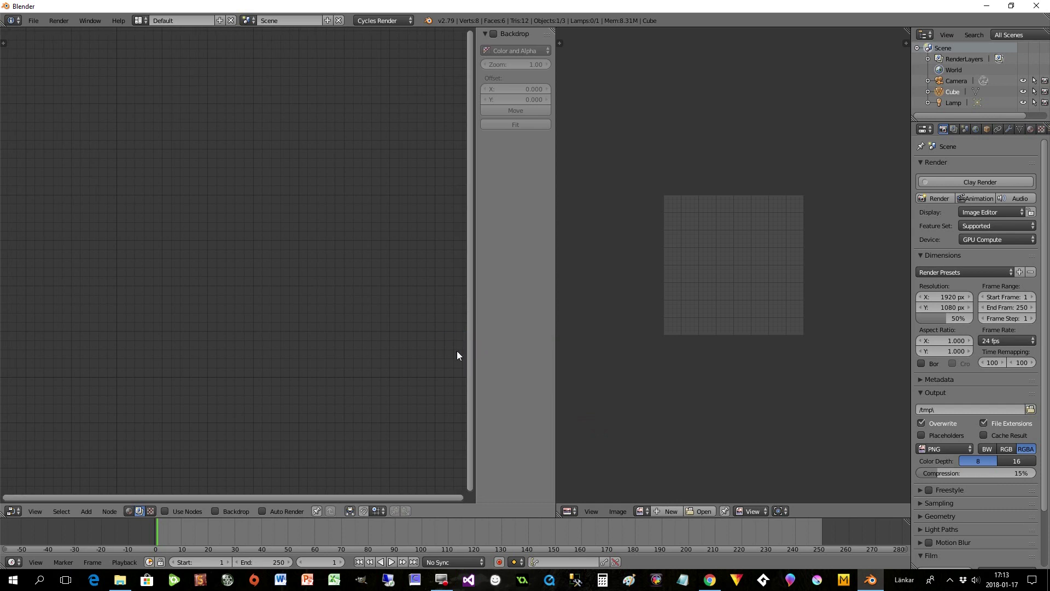
Step: Enable Use Nodes for compositing and space the Render Layers and Composite nodes apart, leaving Composite's Use Alpha off
{"action": "left_click", "coordinate": [165, 512]}
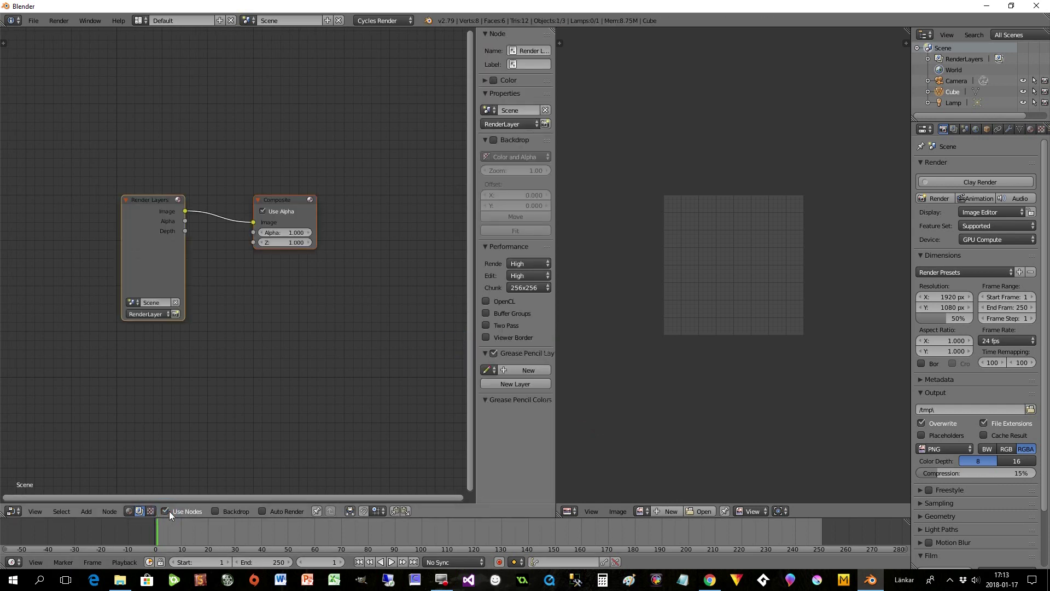
{"action": "left_click_drag", "start_coordinate": [146, 229], "coordinate": [145, 187]}
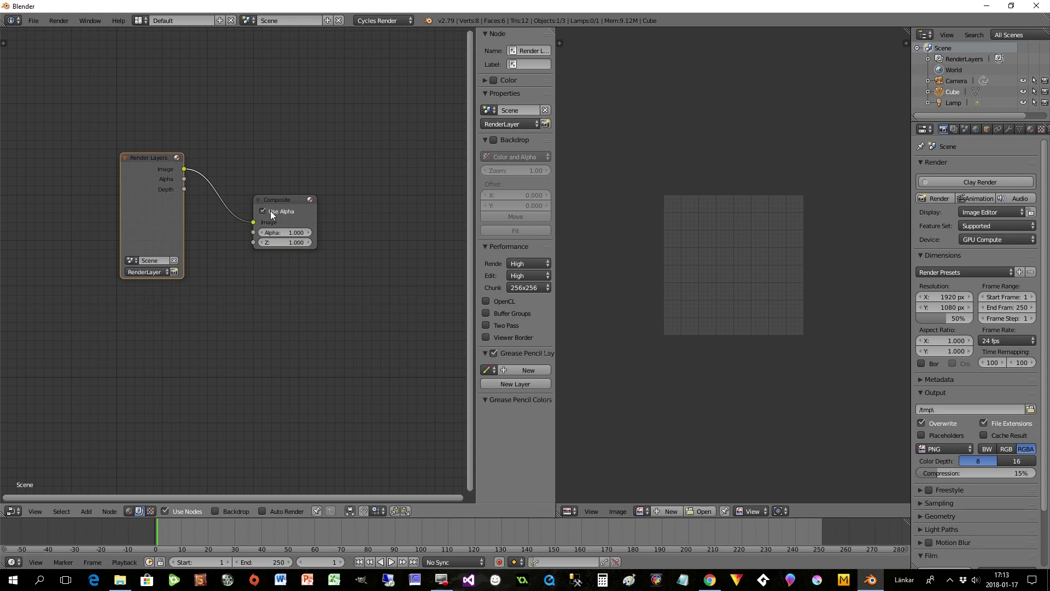
{"action": "left_click_drag", "start_coordinate": [297, 198], "coordinate": [347, 130]}
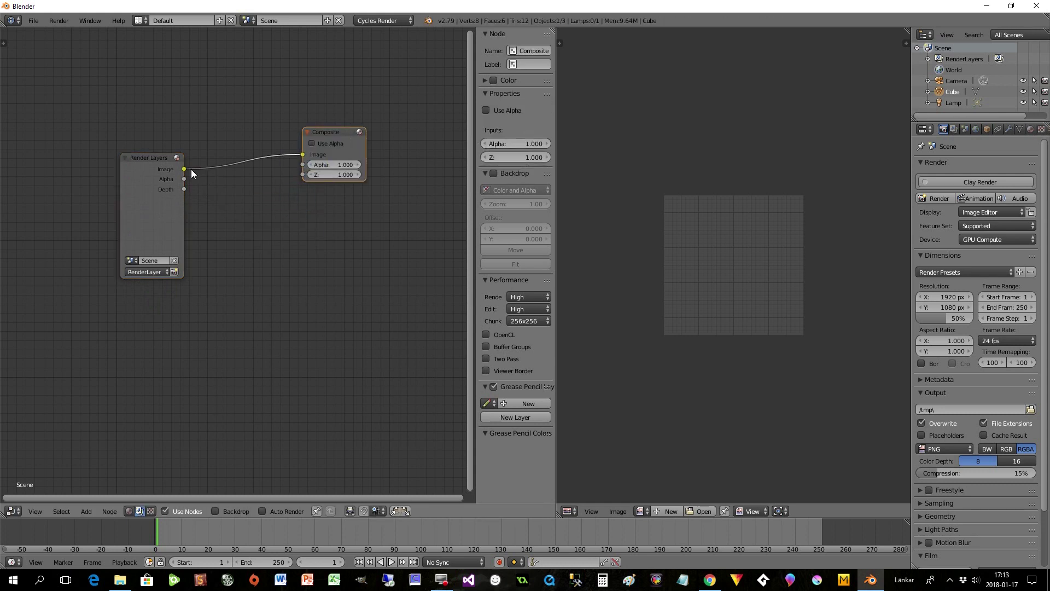
{"action": "left_click", "coordinate": [163, 170]}
{"action": "left_click_drag", "start_coordinate": [163, 170], "coordinate": [162, 155]}
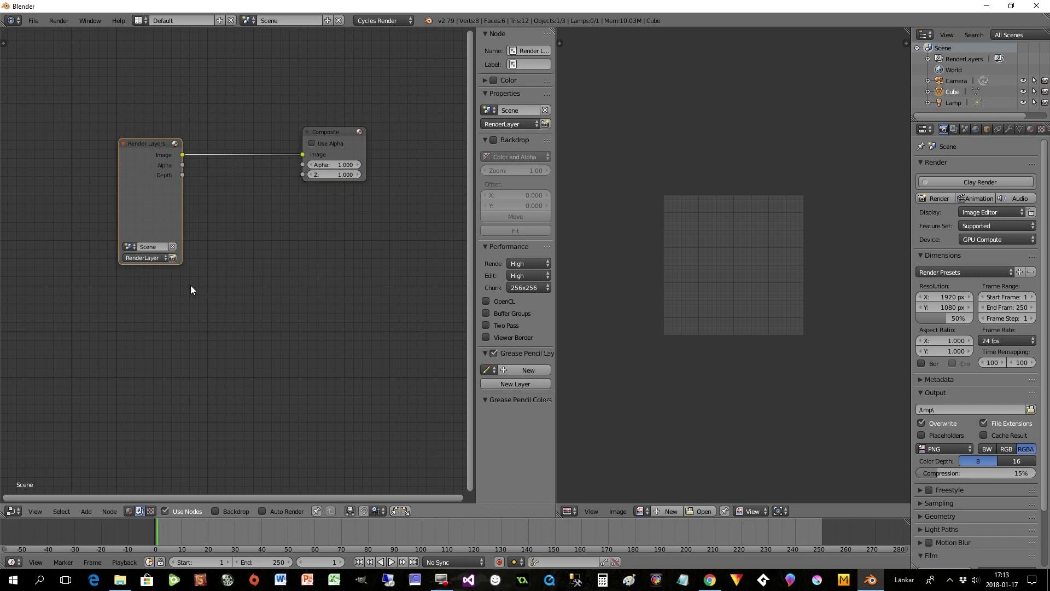
{"action": "left_click_drag", "start_coordinate": [153, 182], "coordinate": [129, 161]}
{"action": "left_click", "coordinate": [336, 143]}
{"action": "left_click", "coordinate": [323, 143]}
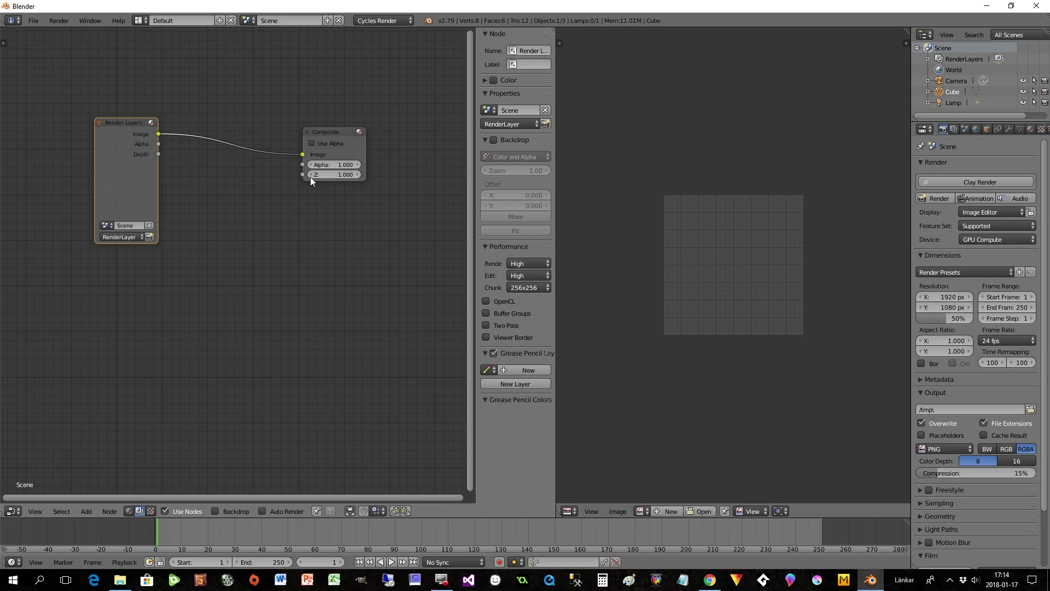
{"action": "left_click_drag", "start_coordinate": [340, 133], "coordinate": [353, 140]}
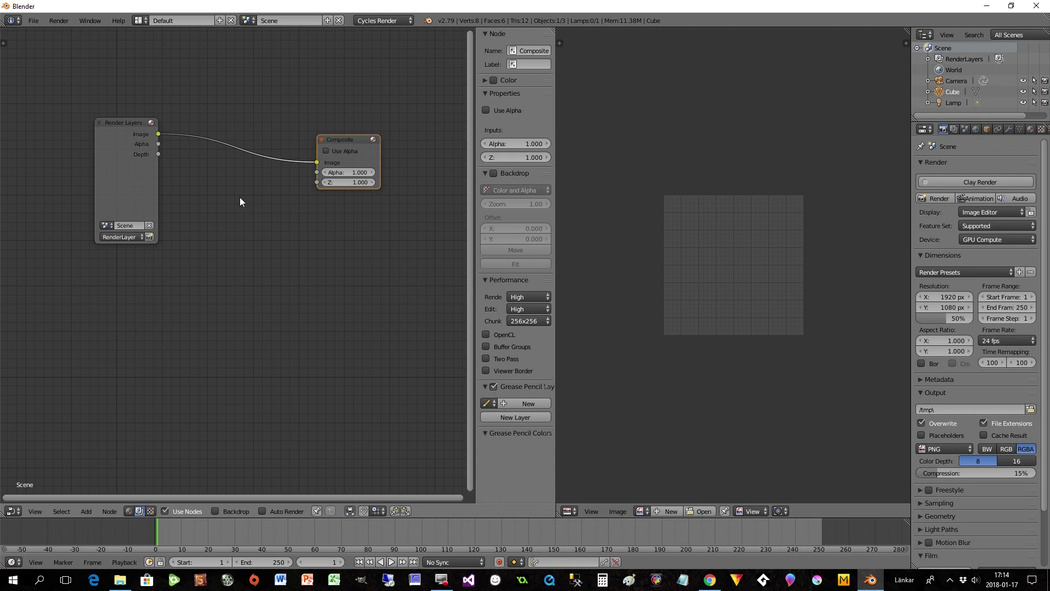
{"action": "left_click_drag", "start_coordinate": [120, 124], "coordinate": [115, 116]}
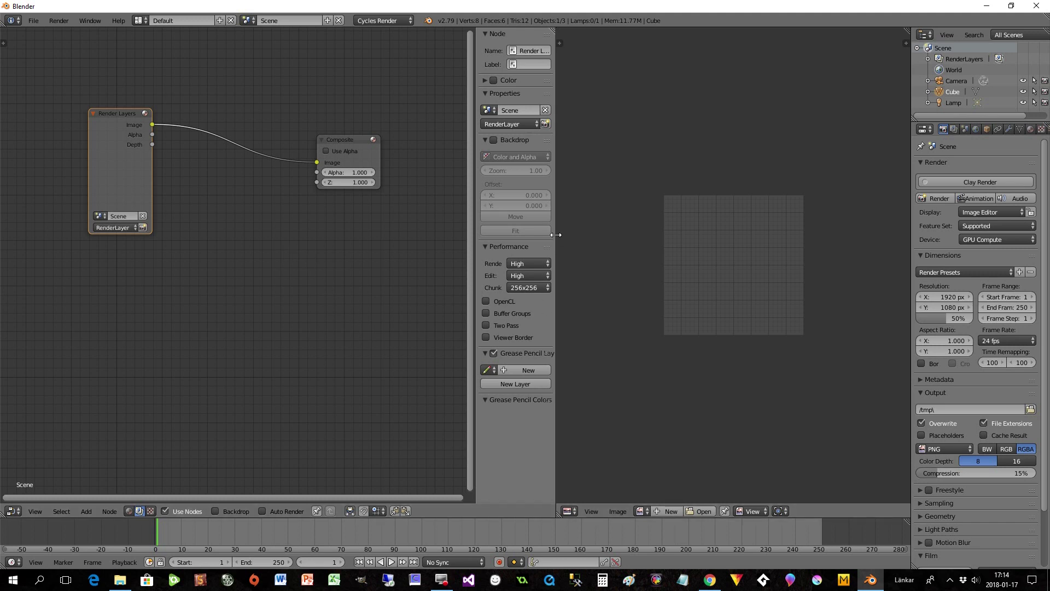
Step: Widen the node editor at the expense of the image editor and enable the compositing Backdrop
{"action": "left_click_drag", "start_coordinate": [556, 235], "coordinate": [635, 236]}
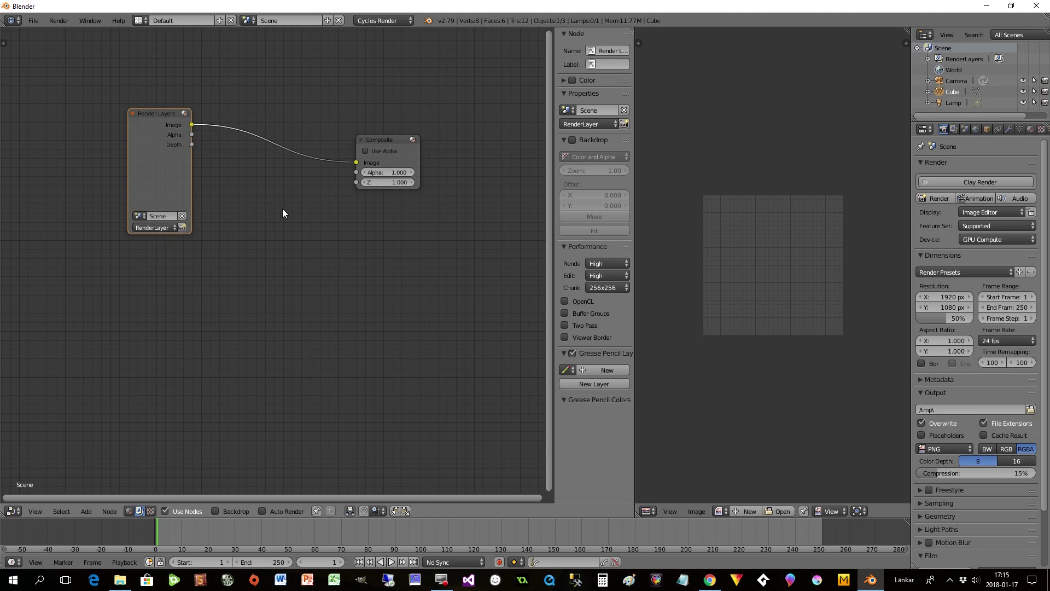
{"action": "left_click", "coordinate": [216, 511]}
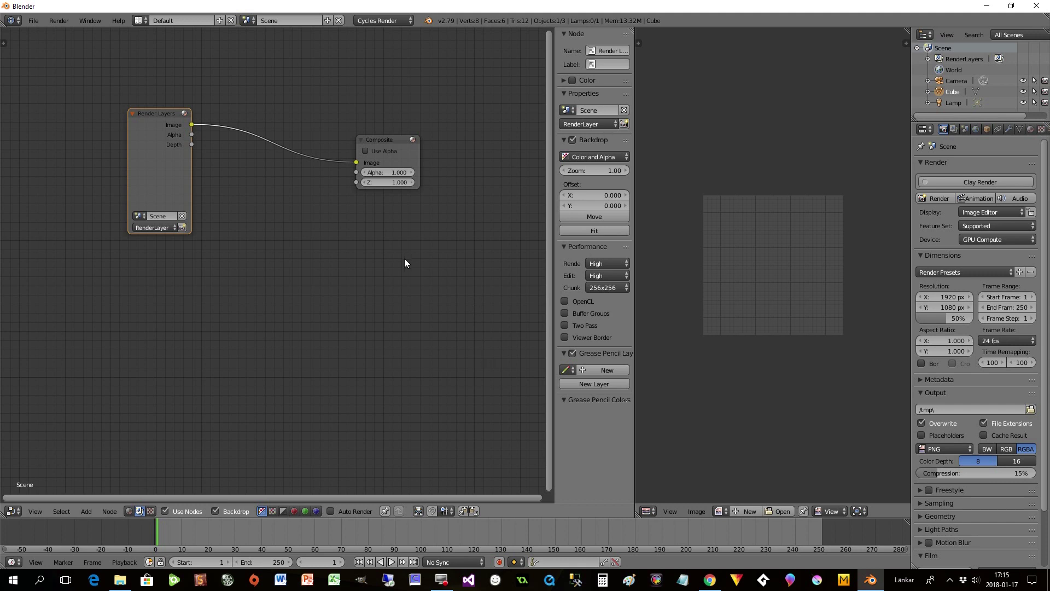
Step: Switch to Chrome, examine the light bulbs, dandelion meadow and night sea source images, and return to Blender
{"action": "left_click", "coordinate": [710, 579]}
{"action": "left_click", "coordinate": [61, 10]}
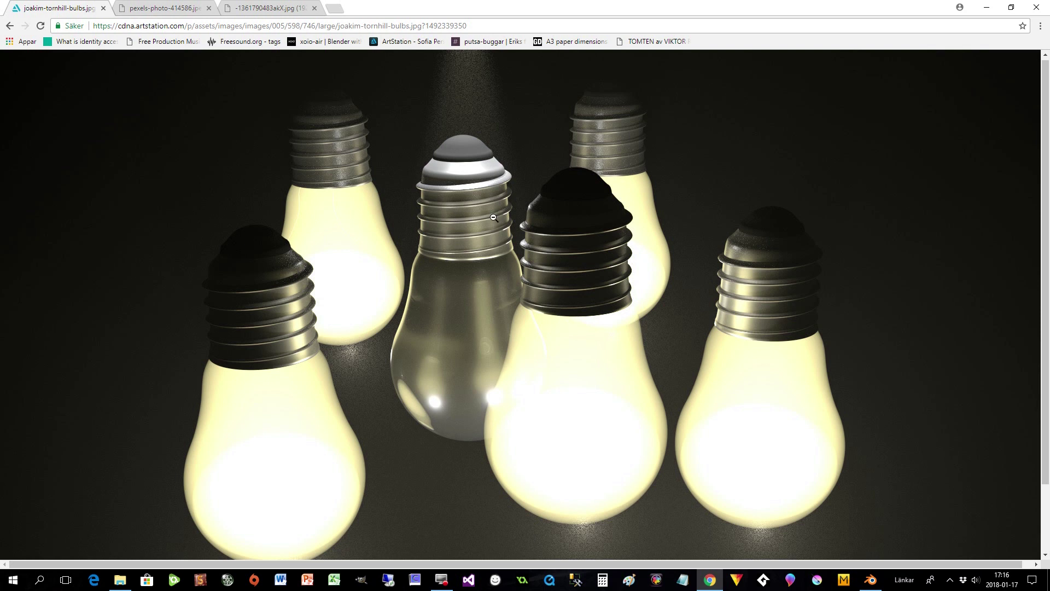
{"action": "left_click", "coordinate": [157, 8]}
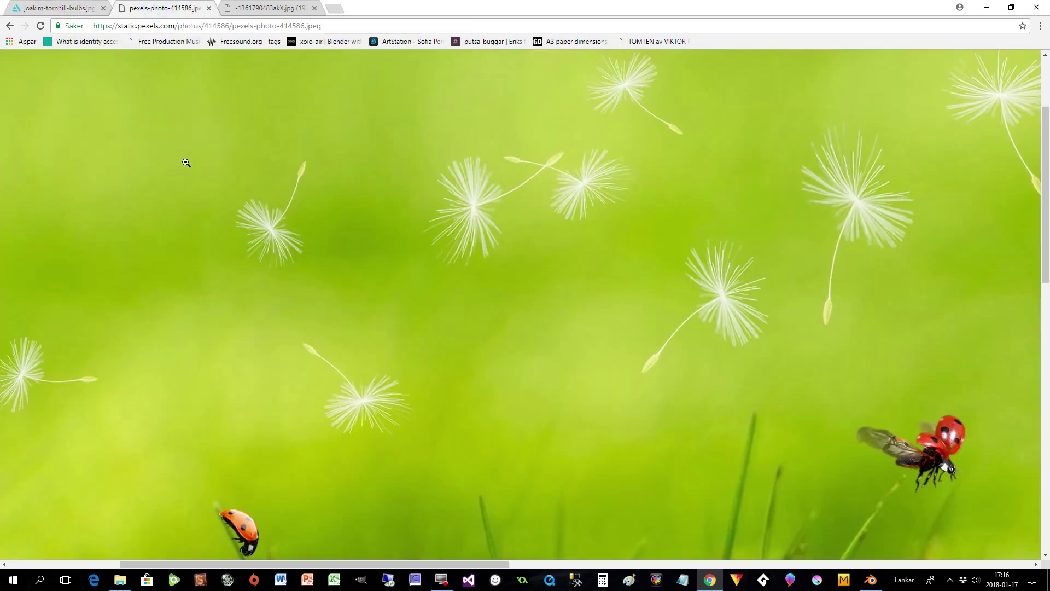
{"action": "left_click", "coordinate": [492, 412]}
{"action": "left_click_drag", "start_coordinate": [641, 383], "coordinate": [530, 379]}
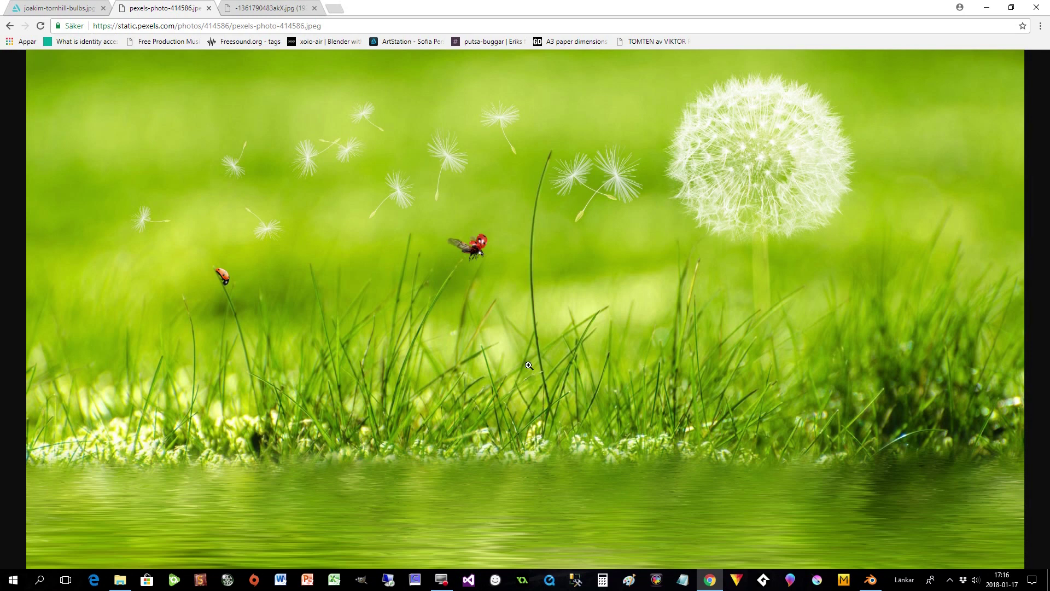
{"action": "left_click", "coordinate": [626, 371]}
{"action": "left_click", "coordinate": [260, 8]}
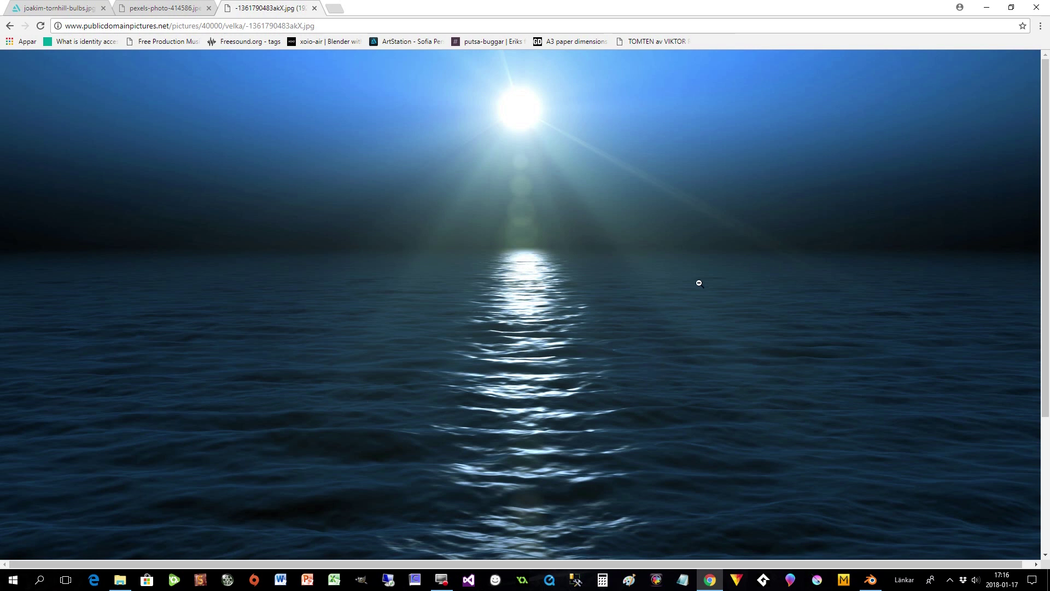
{"action": "left_click", "coordinate": [870, 579]}
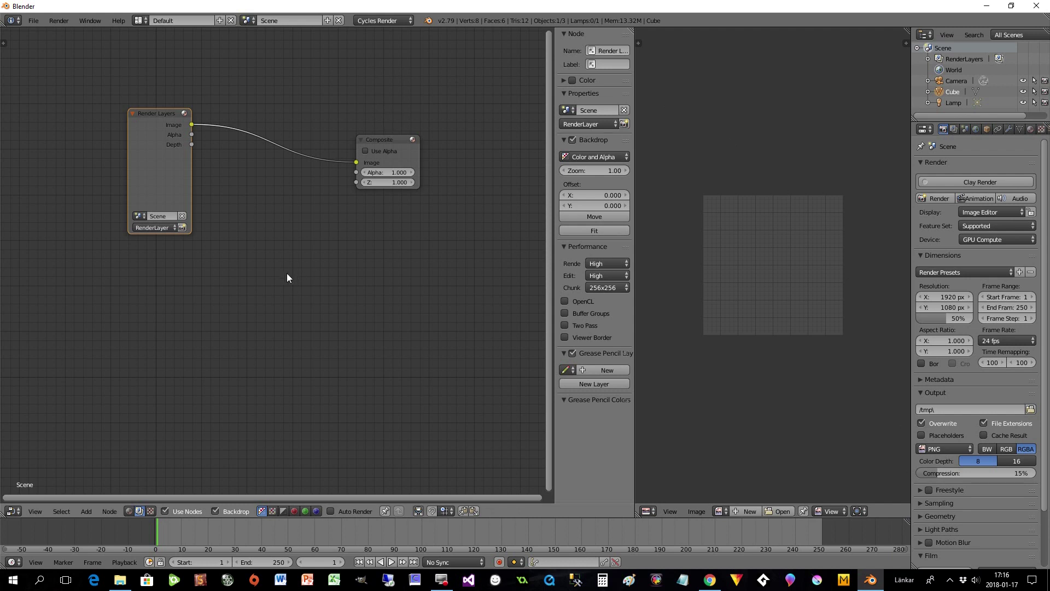
Step: Delete the Render Layers node and add an Image input node in its place, left of Composite
{"action": "left_click_drag", "start_coordinate": [159, 146], "coordinate": [181, 133]}
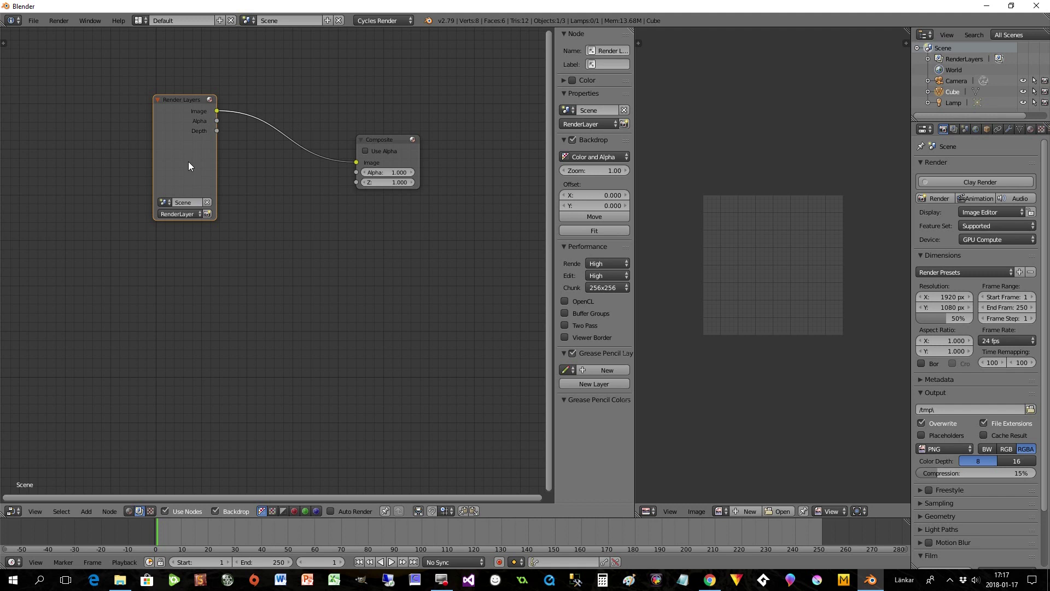
{"action": "key", "text": "x"}
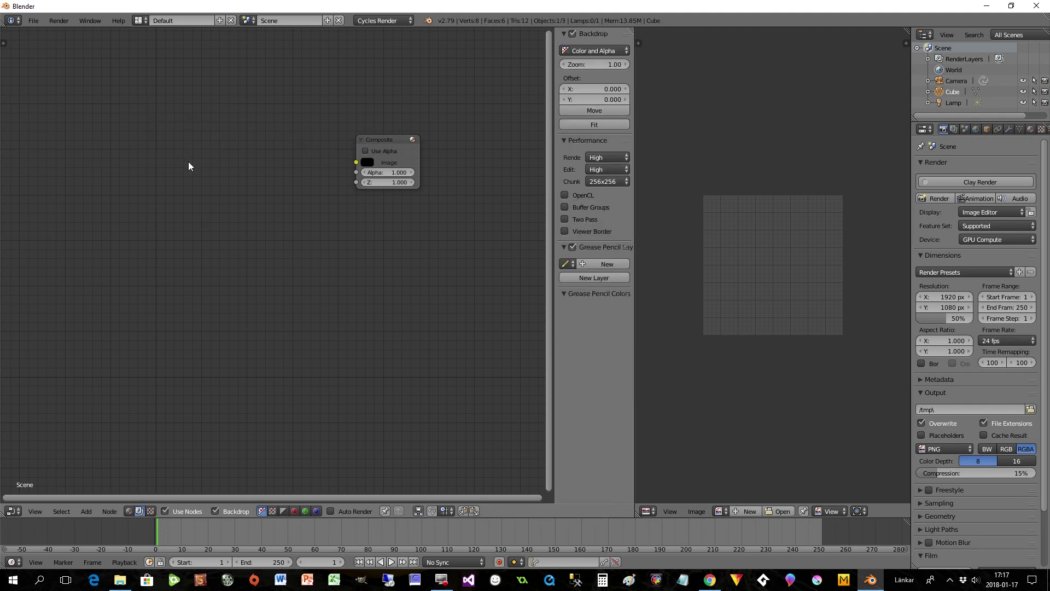
{"action": "key", "text": "shift+a"}
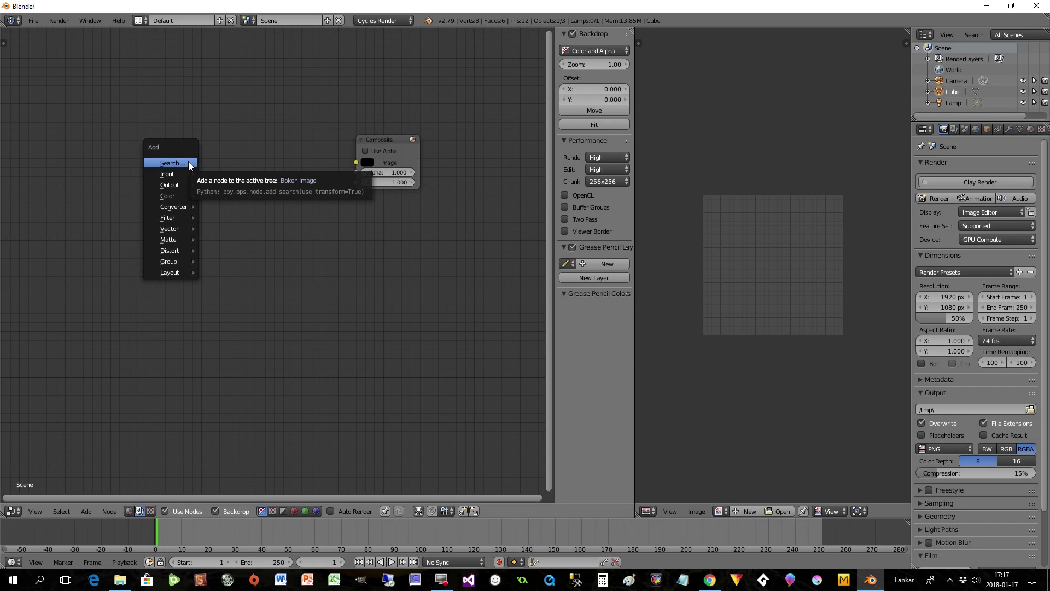
{"action": "mouse_move", "coordinate": [183, 174]}
{"action": "left_click", "coordinate": [224, 189]}
{"action": "left_click", "coordinate": [107, 113]}
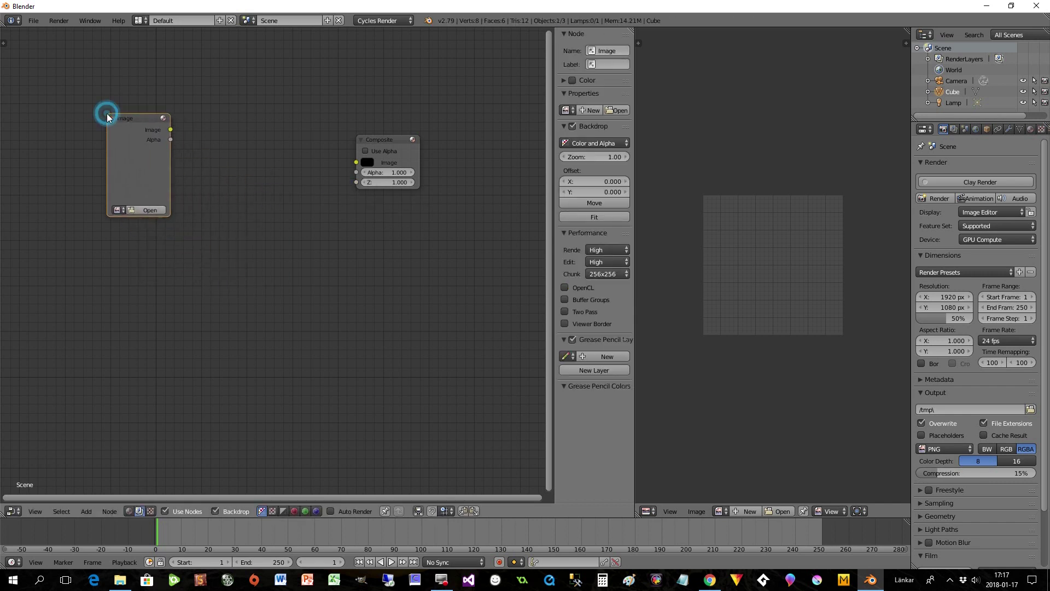
Step: Connect the Image node's Image output to the Composite node's Image input and render the scene
{"action": "left_click_drag", "start_coordinate": [172, 130], "coordinate": [353, 164]}
{"action": "left_click", "coordinate": [938, 199]}
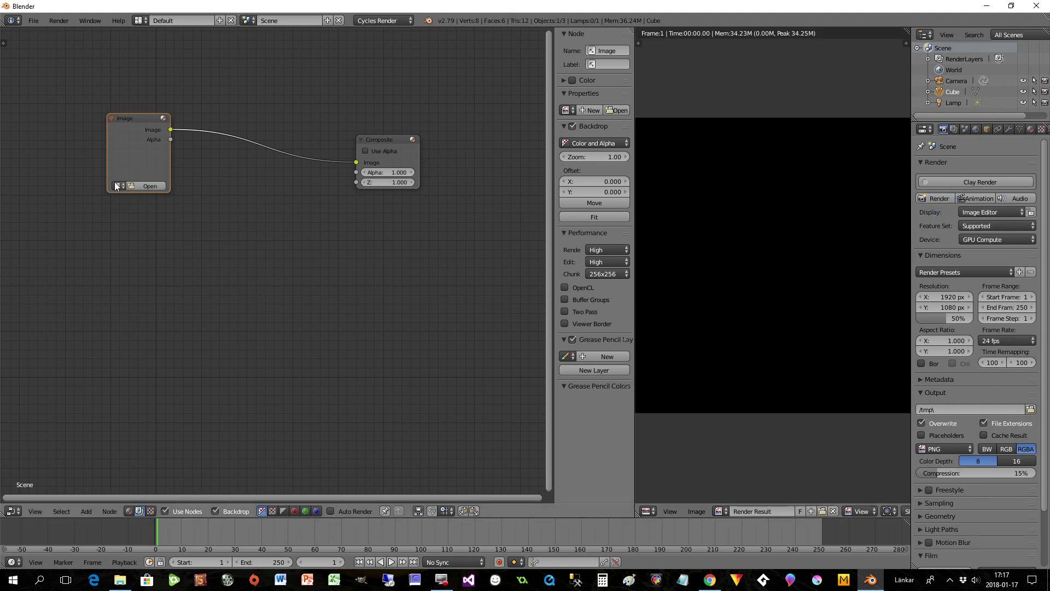
Step: Load the light bulbs JPG from the Compositing folder into the Image node and fit the render result in view
{"action": "left_click", "coordinate": [152, 186]}
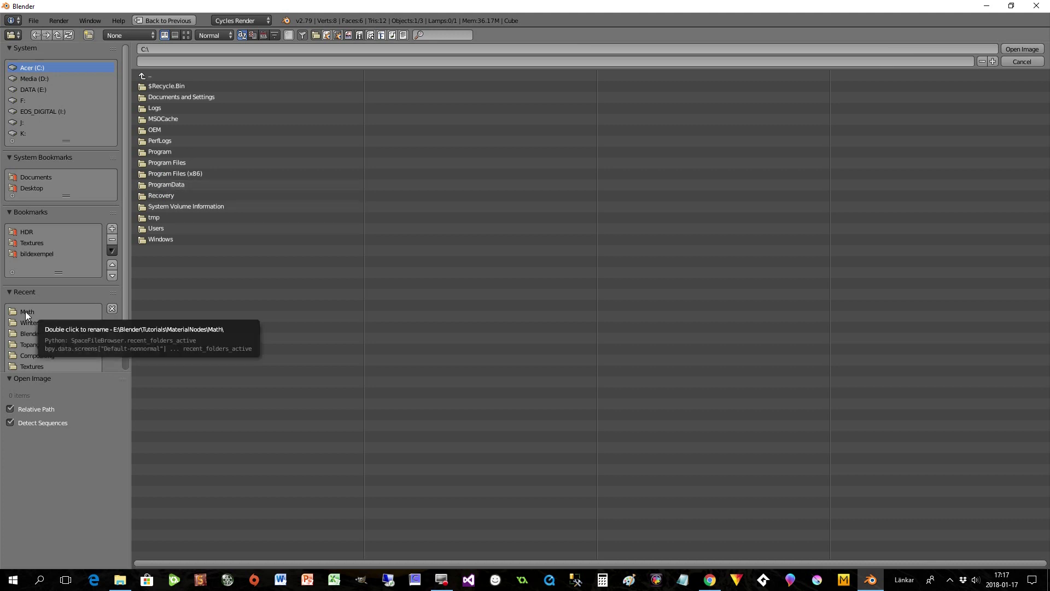
{"action": "left_click", "coordinate": [32, 355]}
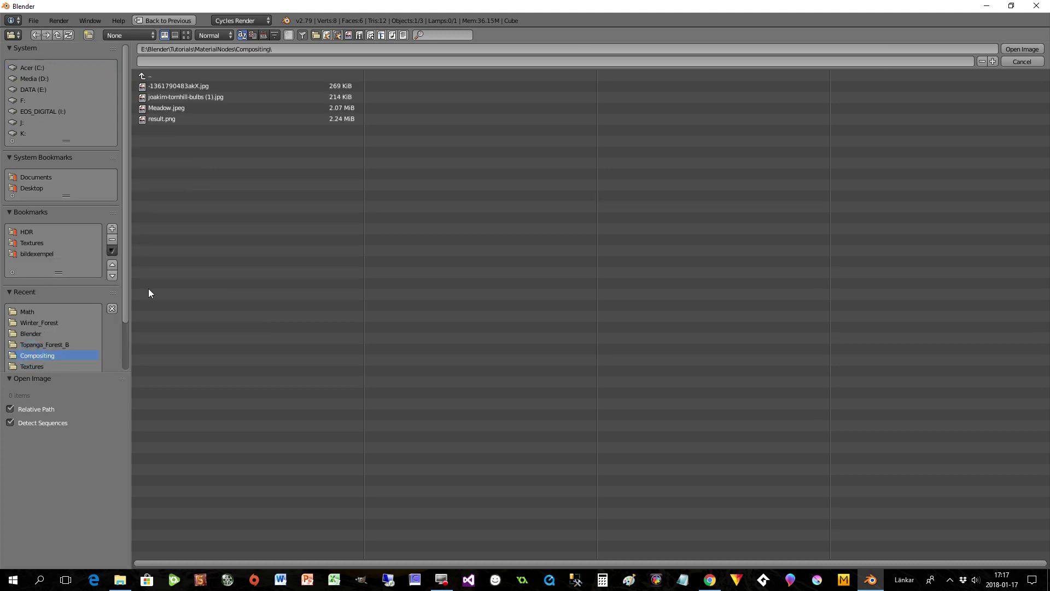
{"action": "double_click", "coordinate": [188, 96]}
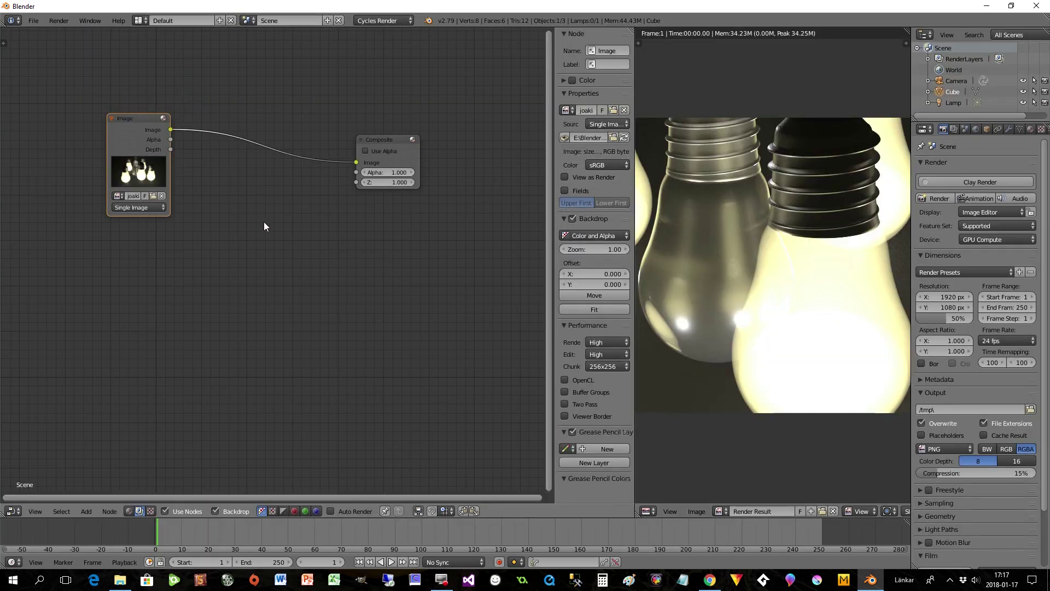
{"action": "scroll", "coordinate": [757, 258], "scroll_direction": "down", "scroll_amount": 5}
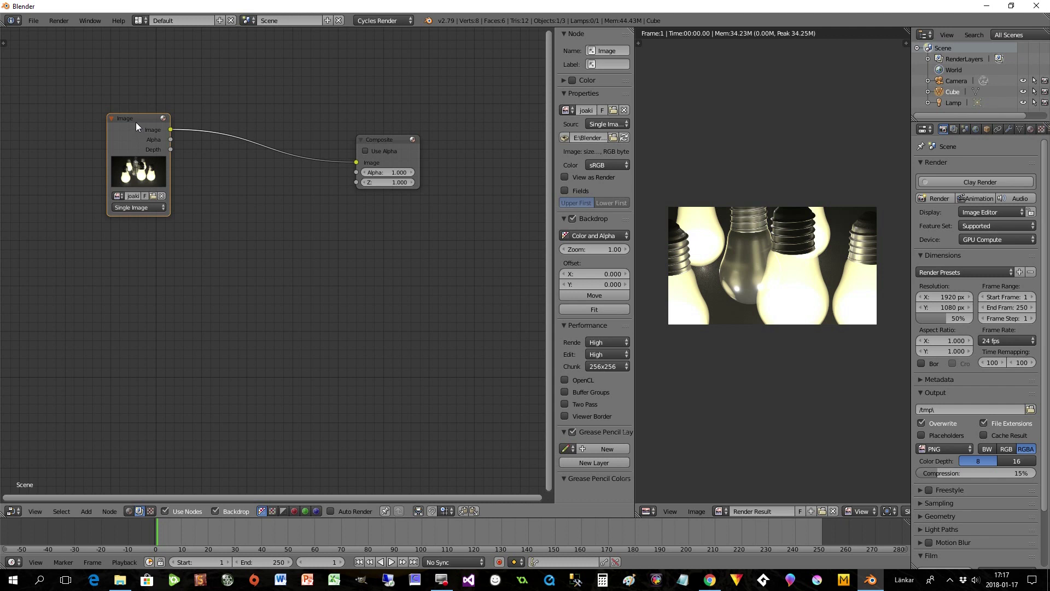
Step: Move the Image and Composite nodes further apart and add a second Image input node below the first
{"action": "left_click_drag", "start_coordinate": [136, 123], "coordinate": [115, 110]}
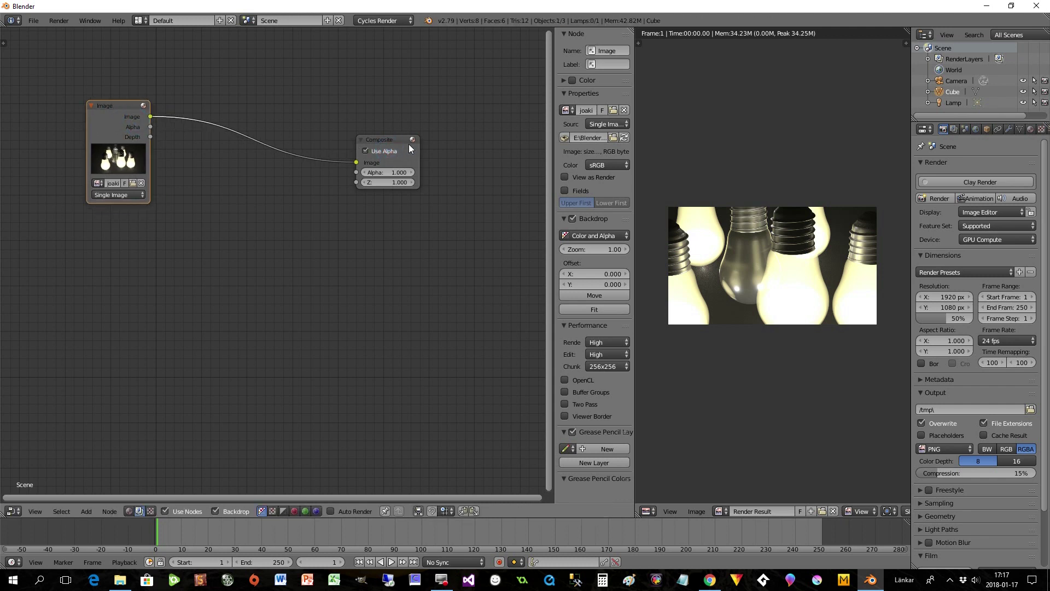
{"action": "left_click_drag", "start_coordinate": [375, 148], "coordinate": [408, 133]}
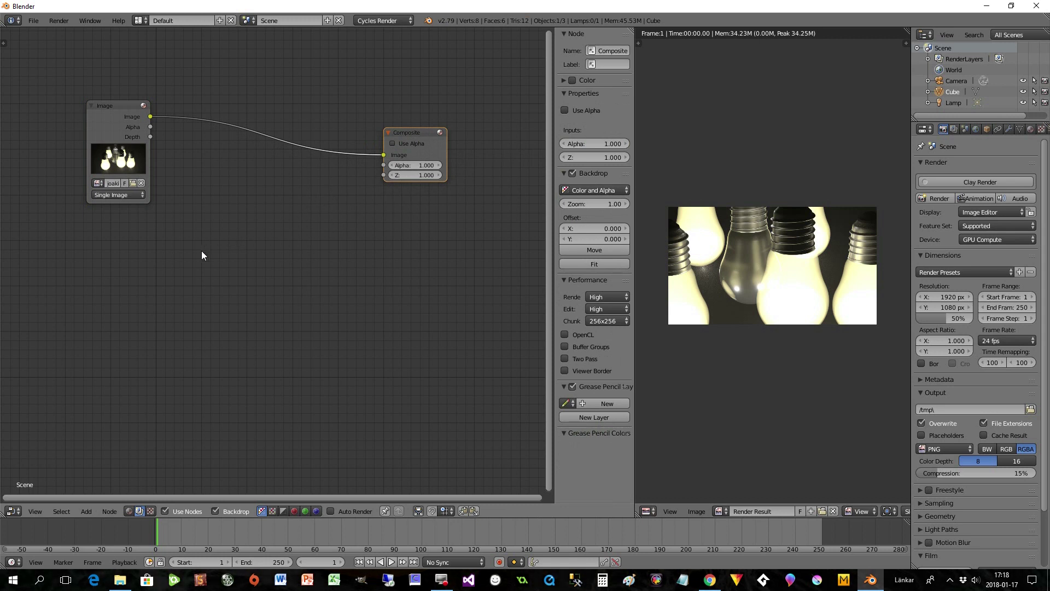
{"action": "key", "text": "shift+a"}
{"action": "mouse_move", "coordinate": [201, 254]}
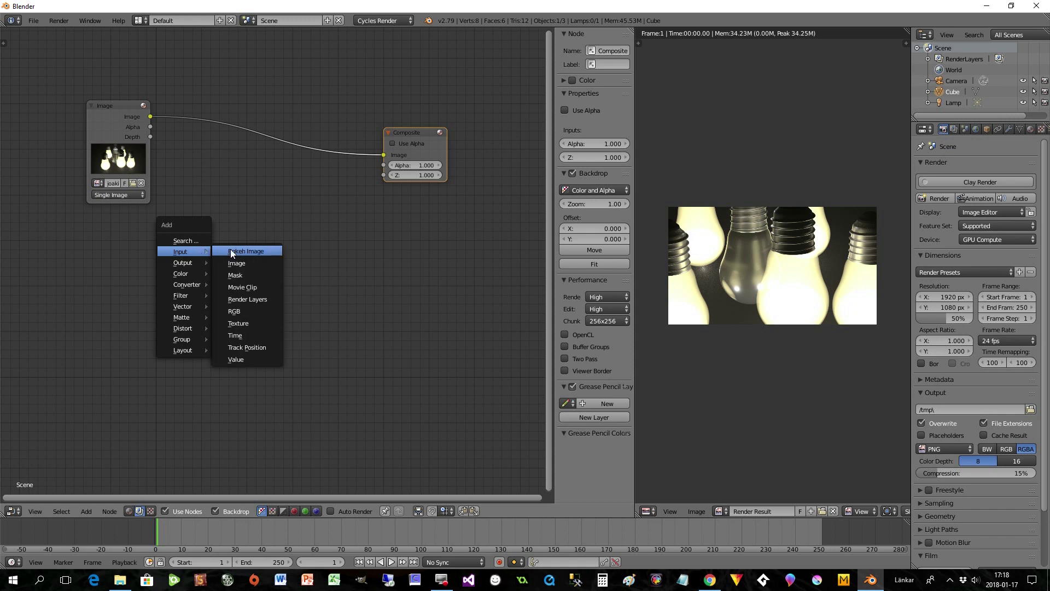
{"action": "left_click", "coordinate": [229, 263]}
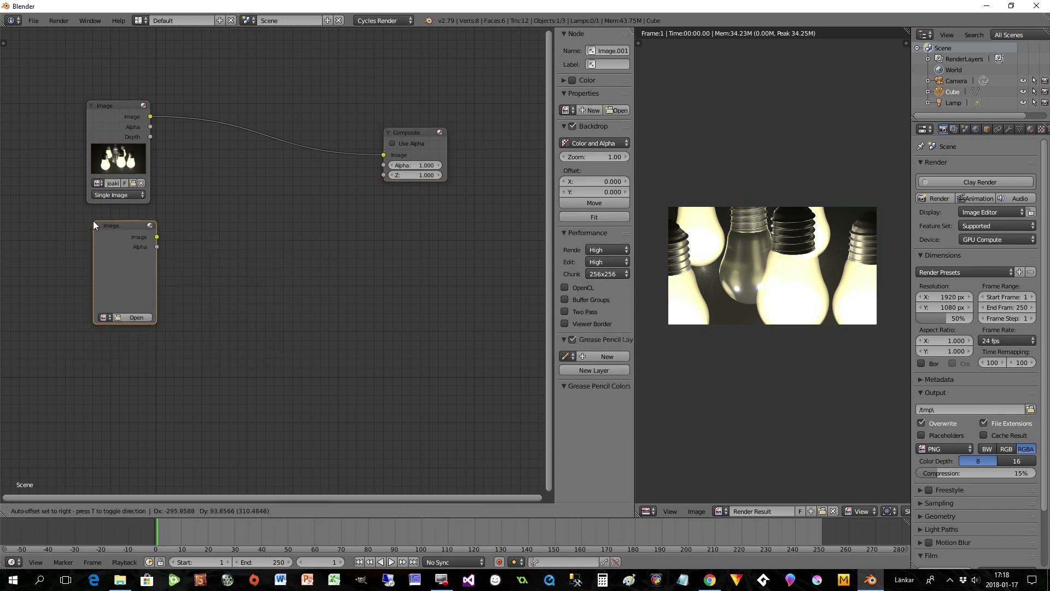
{"action": "left_click", "coordinate": [92, 221]}
Step: Load Meadow.jpeg from the Compositing folder into the second Image node, connect its Image output to Composite, and render
{"action": "left_click", "coordinate": [127, 317]}
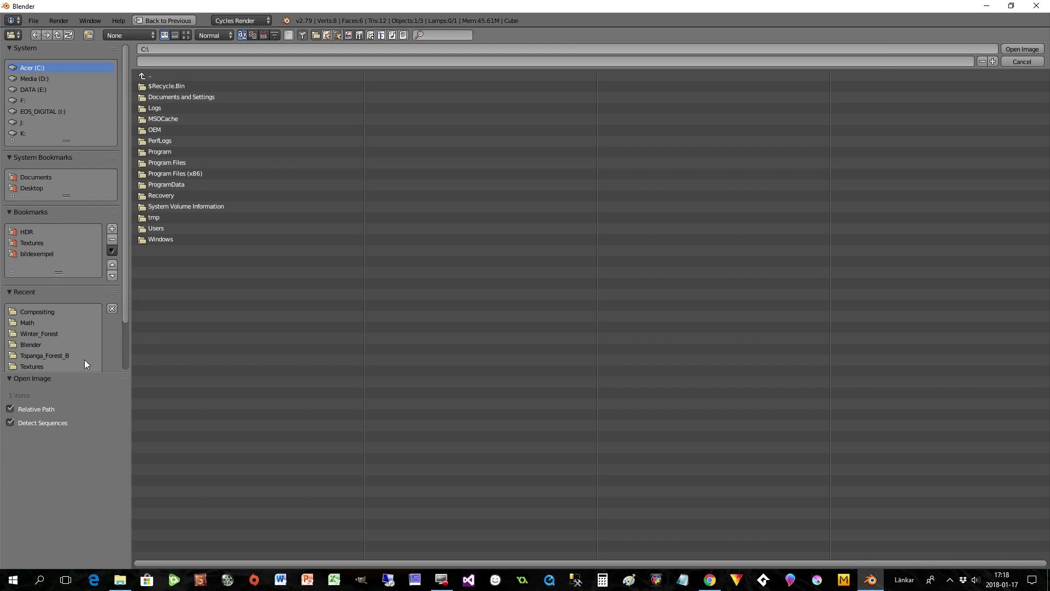
{"action": "left_click", "coordinate": [35, 314]}
{"action": "left_click", "coordinate": [166, 109]}
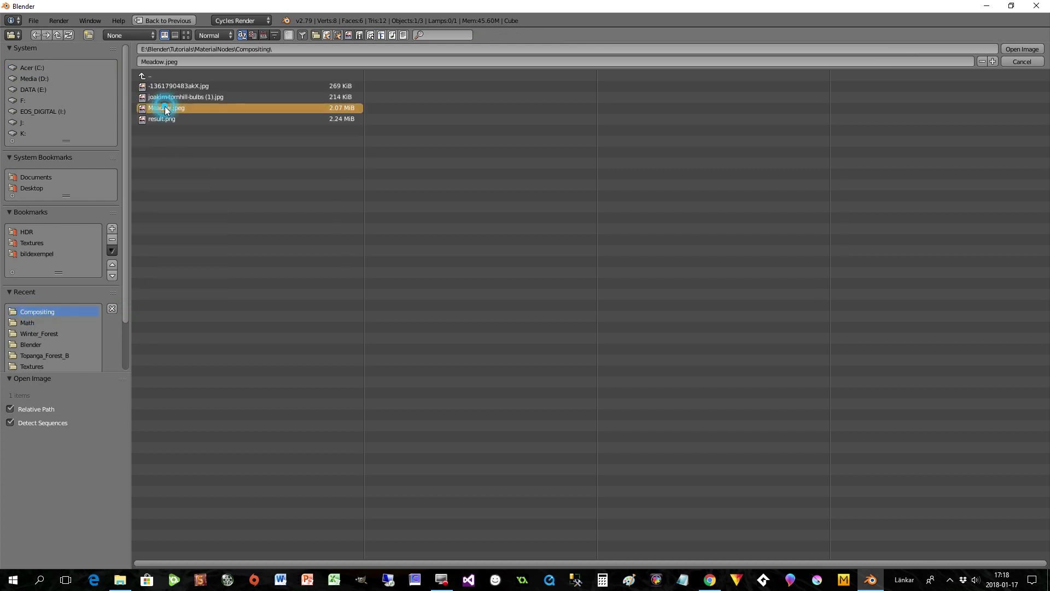
{"action": "double_click", "coordinate": [165, 108]}
{"action": "left_click_drag", "start_coordinate": [118, 250], "coordinate": [384, 155]}
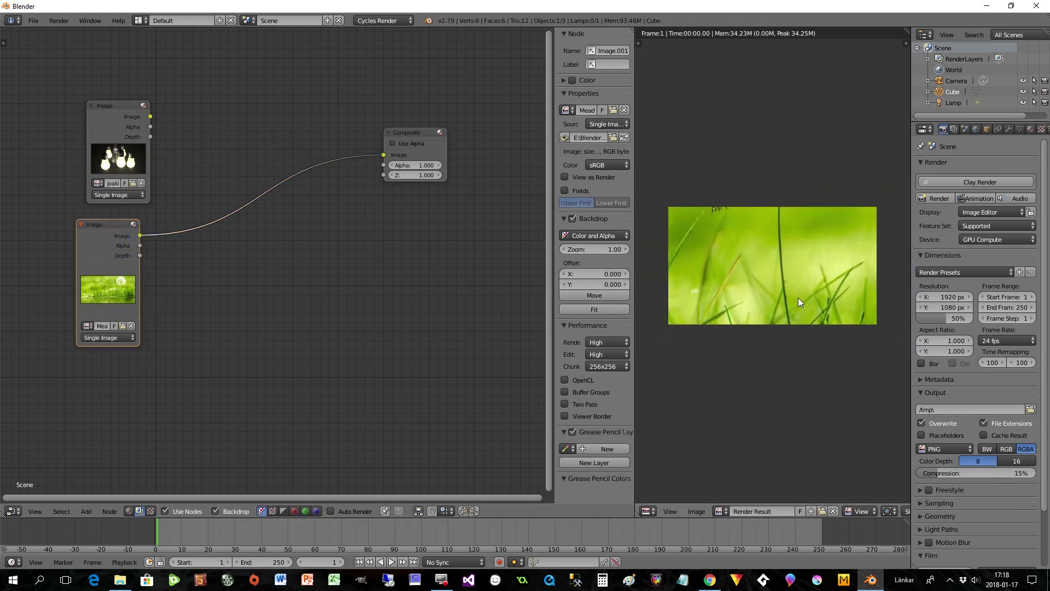
{"action": "left_click", "coordinate": [936, 199]}
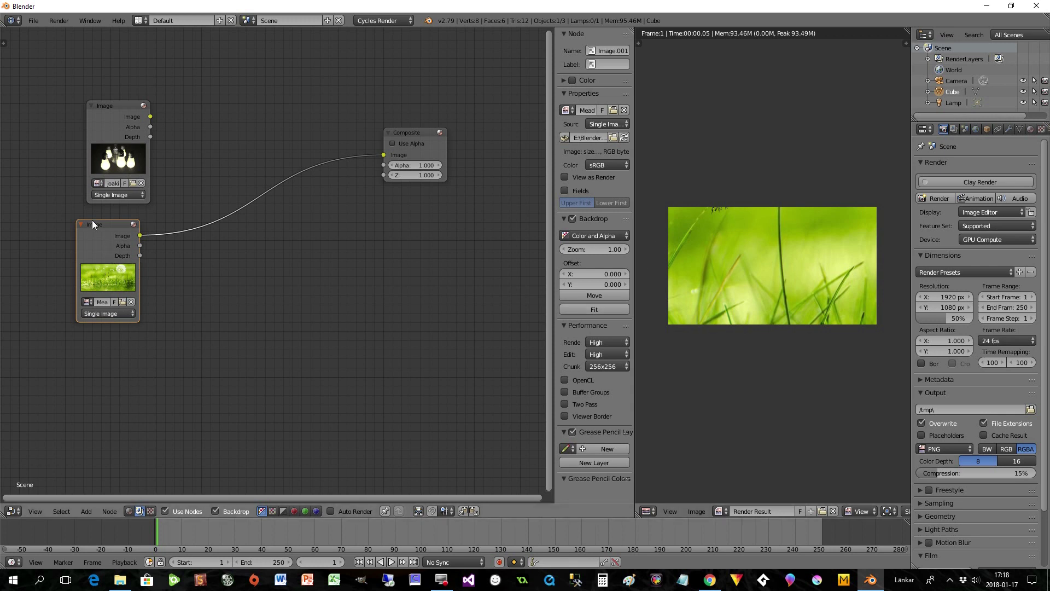
Step: Shift the meadow Image node slightly down and insert a Scale distort node on its link to Composite
{"action": "left_click_drag", "start_coordinate": [96, 233], "coordinate": [86, 243]}
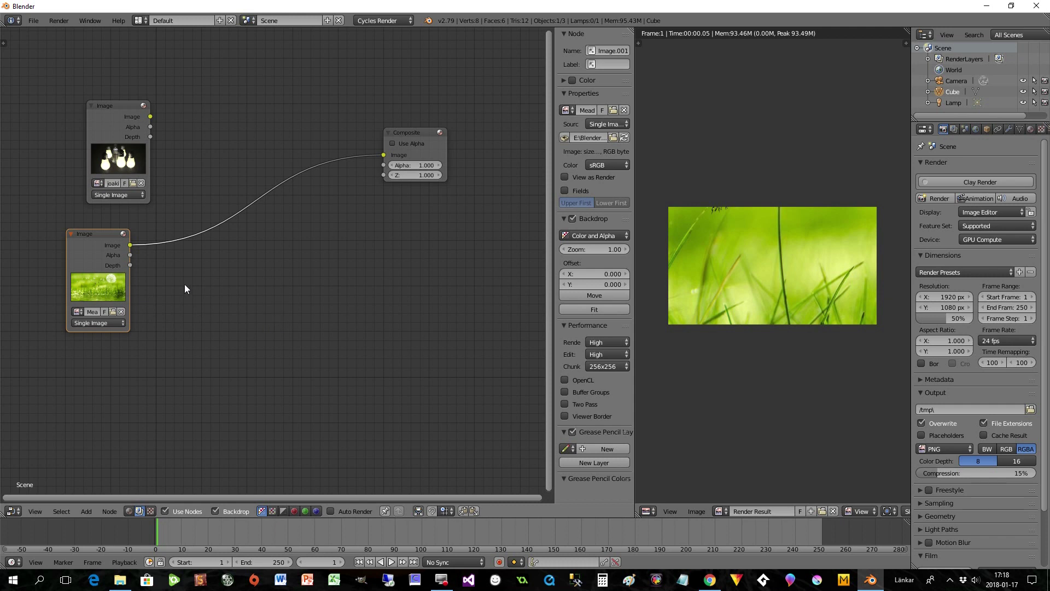
{"action": "key", "text": "shift+a"}
{"action": "mouse_move", "coordinate": [193, 272]}
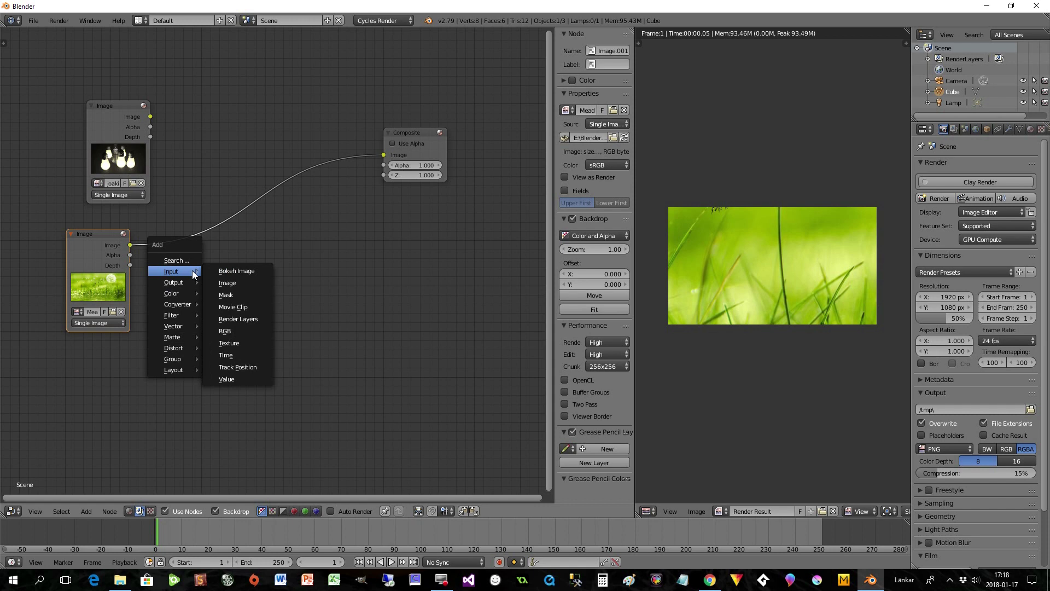
{"action": "mouse_move", "coordinate": [176, 350]}
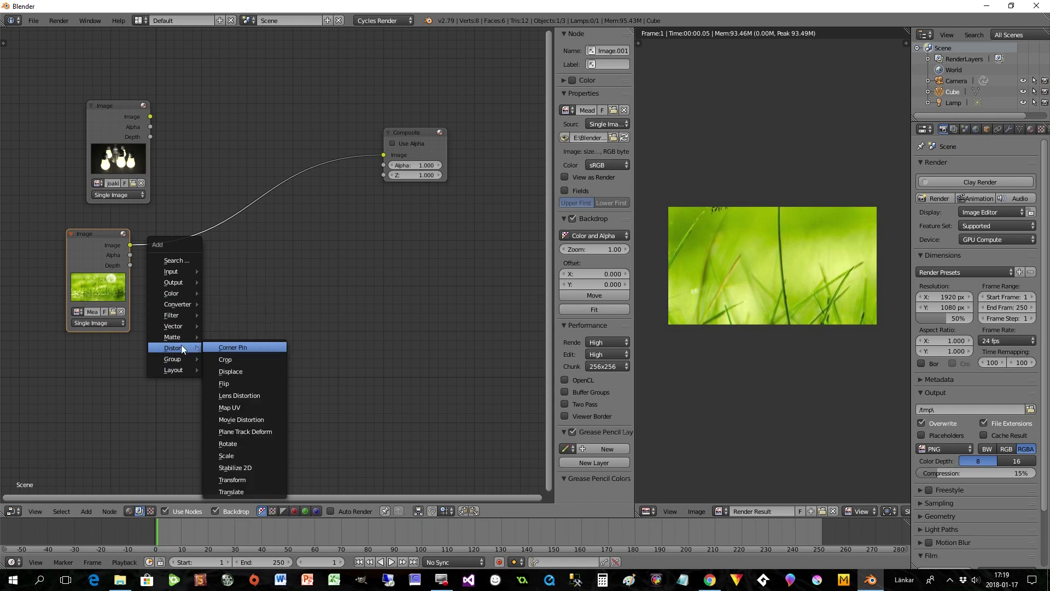
{"action": "left_click", "coordinate": [241, 457]}
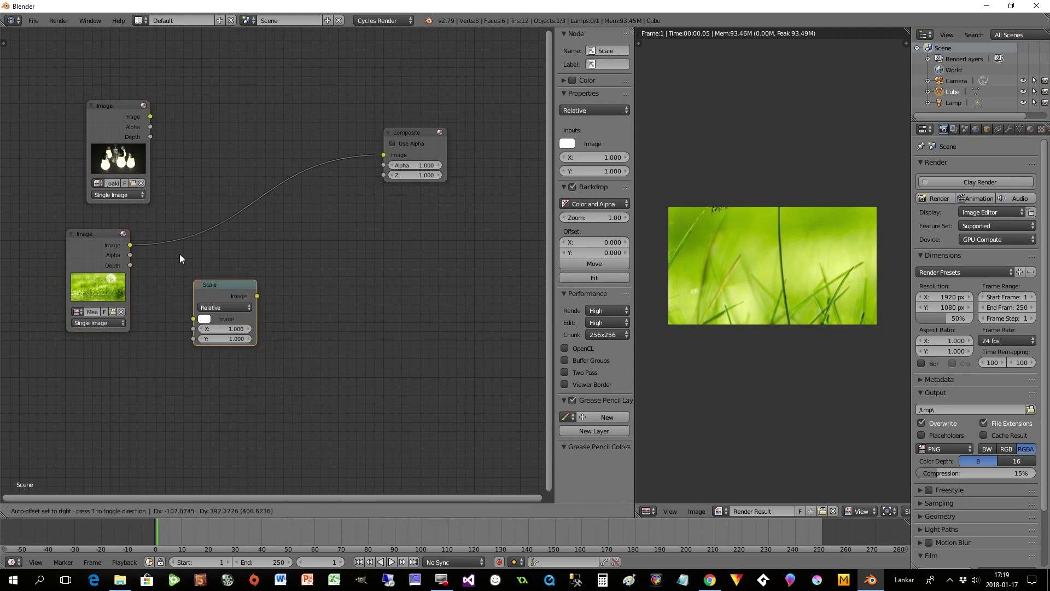
{"action": "left_click", "coordinate": [155, 217]}
Step: Set the Scale node's space to Render Size with the Crop framing method
{"action": "left_click", "coordinate": [186, 242]}
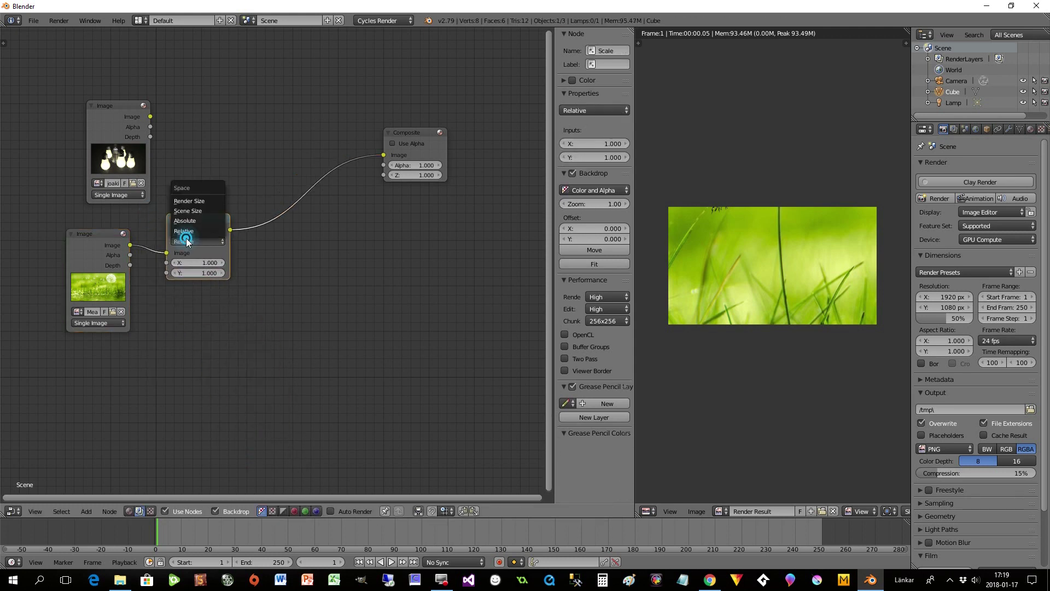
{"action": "left_click", "coordinate": [188, 201]}
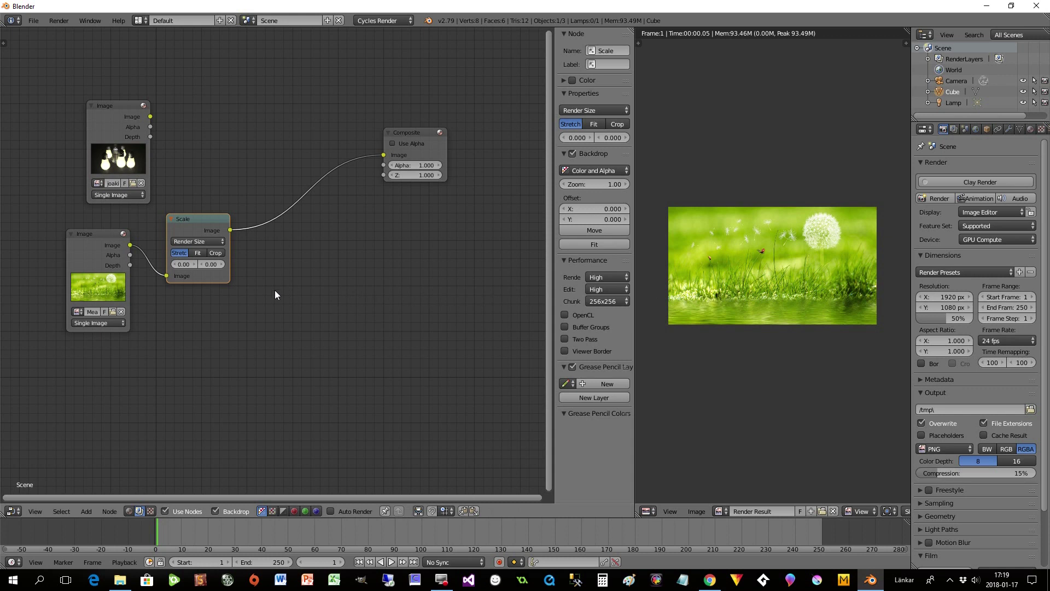
{"action": "left_click", "coordinate": [196, 253]}
{"action": "left_click", "coordinate": [217, 255]}
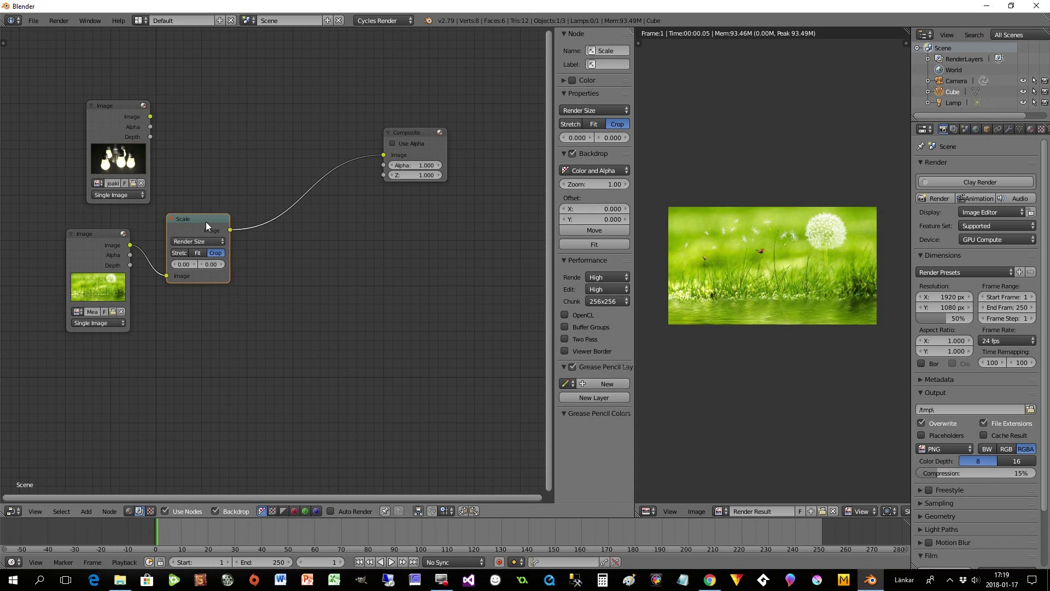
Step: Reposition the meadow Image node and the Scale node lower in the node area, clear of the bulbs Image node
{"action": "left_click_drag", "start_coordinate": [205, 221], "coordinate": [220, 230]}
{"action": "left_click_drag", "start_coordinate": [96, 248], "coordinate": [101, 270]}
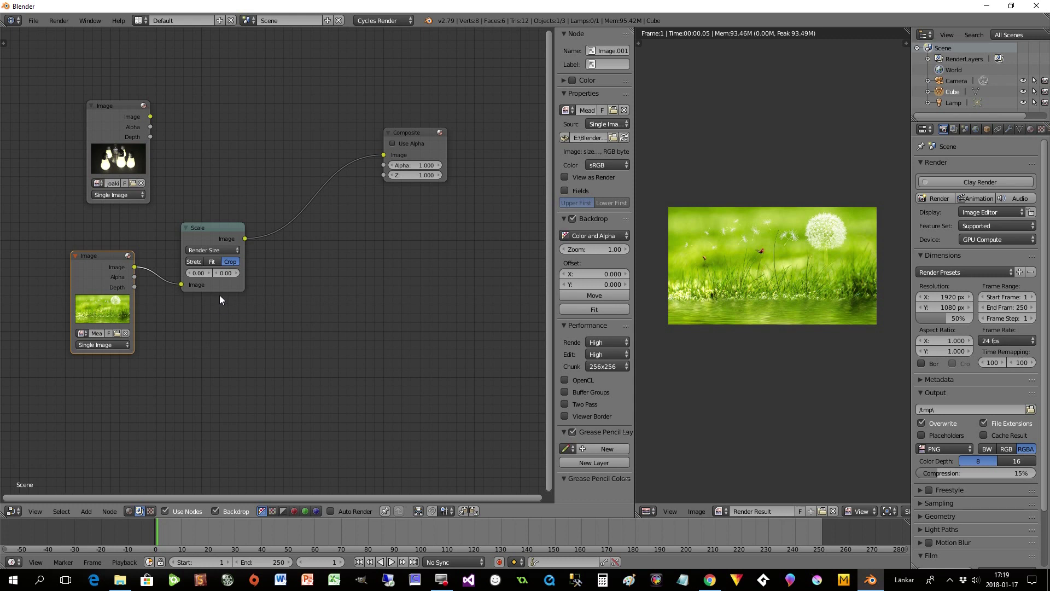
{"action": "left_click_drag", "start_coordinate": [217, 239], "coordinate": [199, 244]}
{"action": "left_click_drag", "start_coordinate": [94, 271], "coordinate": [84, 283]}
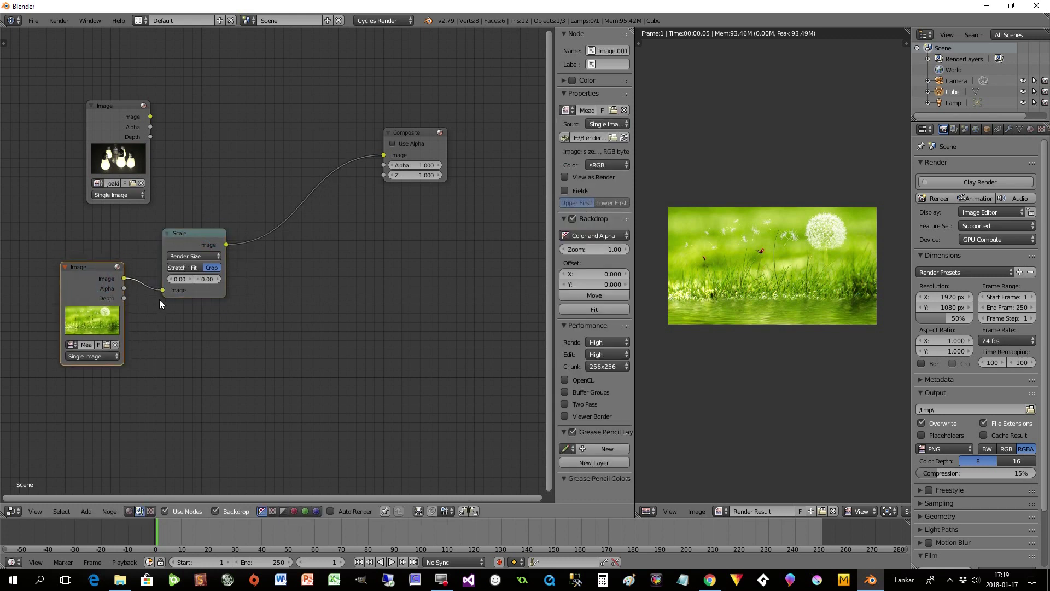
{"action": "left_click_drag", "start_coordinate": [192, 236], "coordinate": [197, 256]}
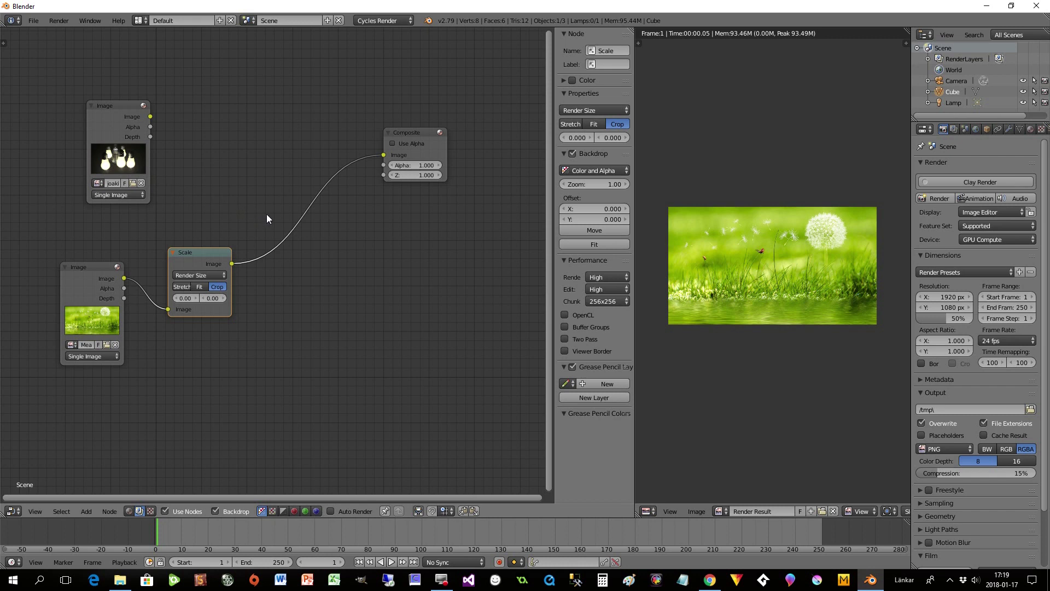
Step: Connect the bulbs Image node to Composite in place of Scale, enable Use Alpha on Composite, and render
{"action": "left_click_drag", "start_coordinate": [381, 156], "coordinate": [473, 127]}
{"action": "left_click", "coordinate": [409, 143]}
{"action": "left_click_drag", "start_coordinate": [122, 104], "coordinate": [211, 107]}
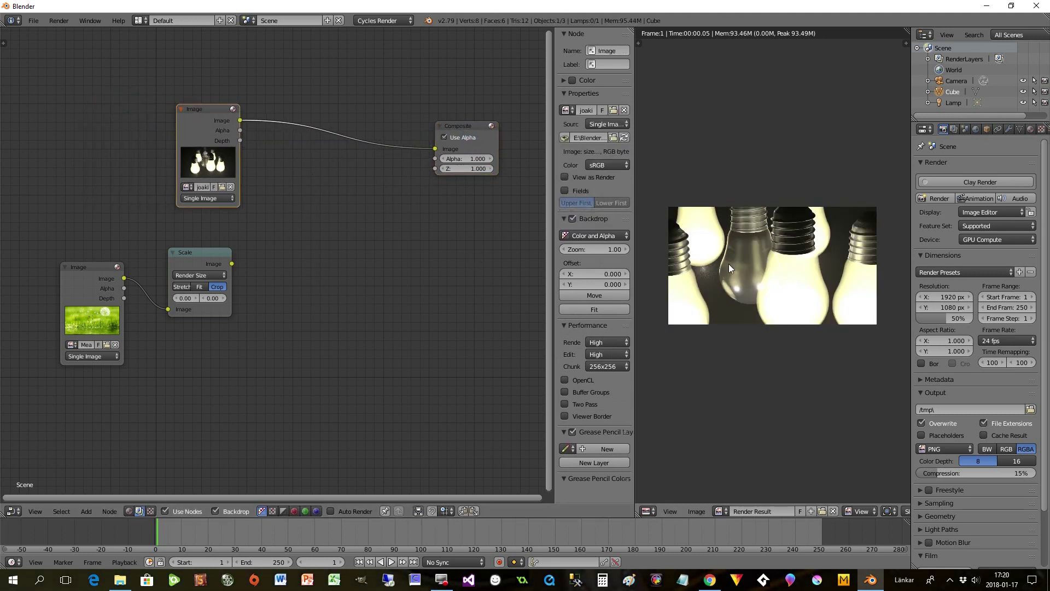
{"action": "left_click", "coordinate": [928, 201]}
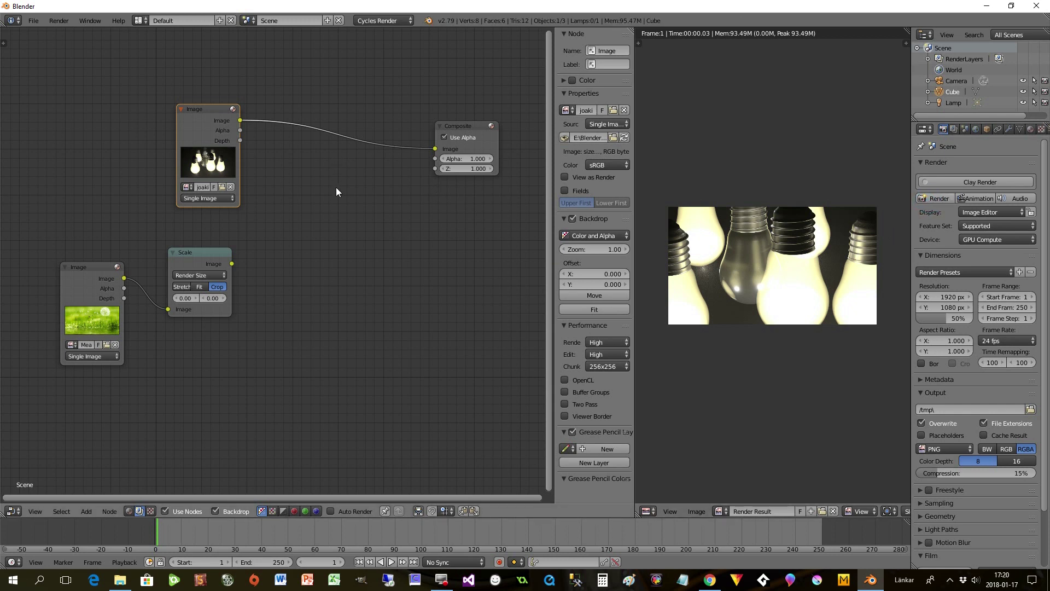
Step: Add a Keying matte node and route the bulbs image through its Image input and output into Composite
{"action": "key", "text": "shift+a"}
{"action": "mouse_move", "coordinate": [337, 188]}
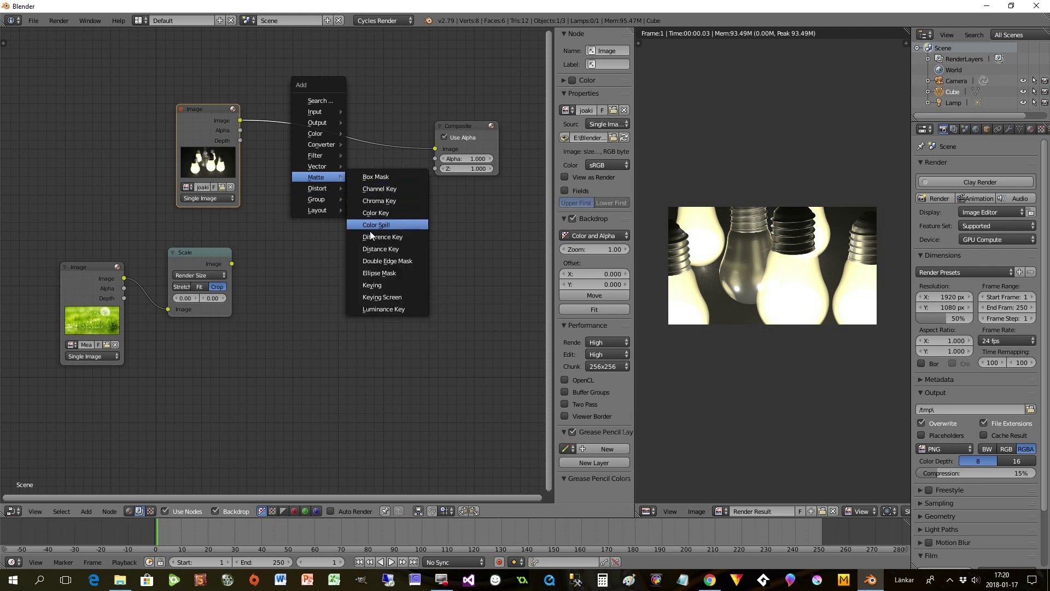
{"action": "left_click", "coordinate": [375, 289]}
{"action": "left_click", "coordinate": [318, 179]}
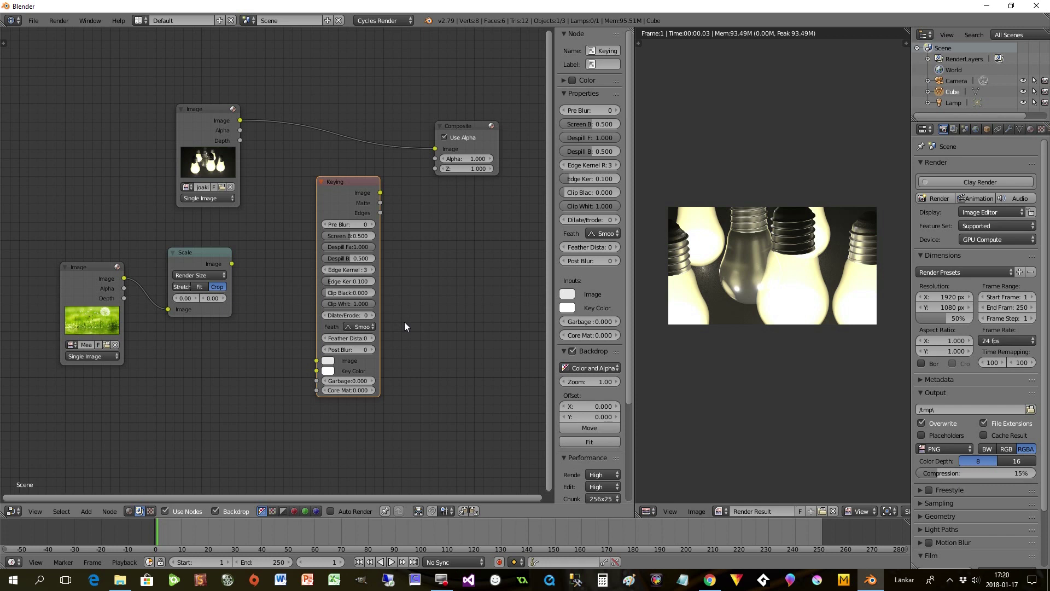
{"action": "left_click_drag", "start_coordinate": [353, 183], "coordinate": [326, 178]}
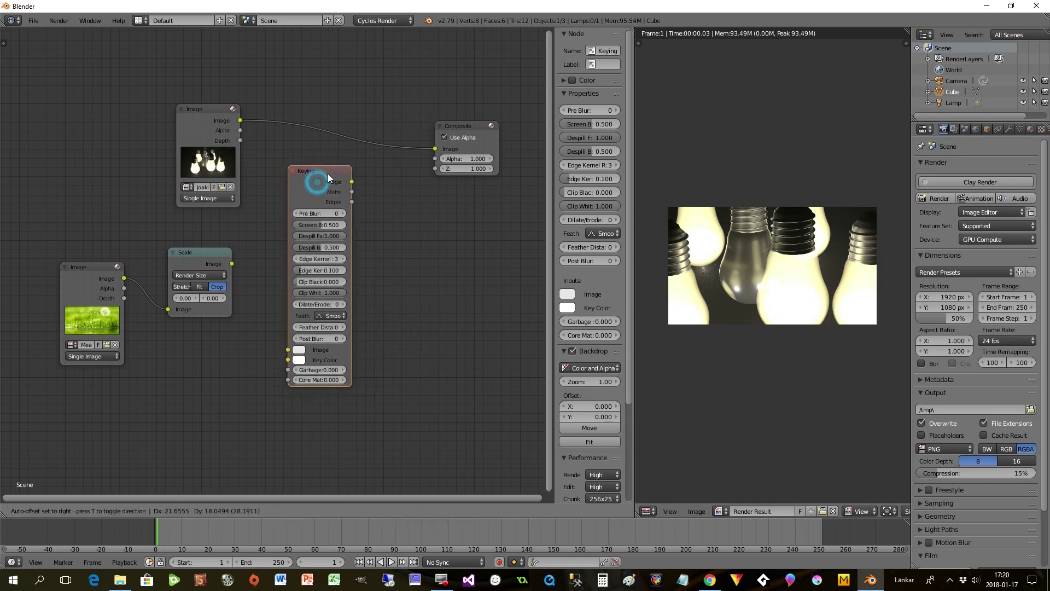
{"action": "left_click_drag", "start_coordinate": [434, 148], "coordinate": [289, 350]}
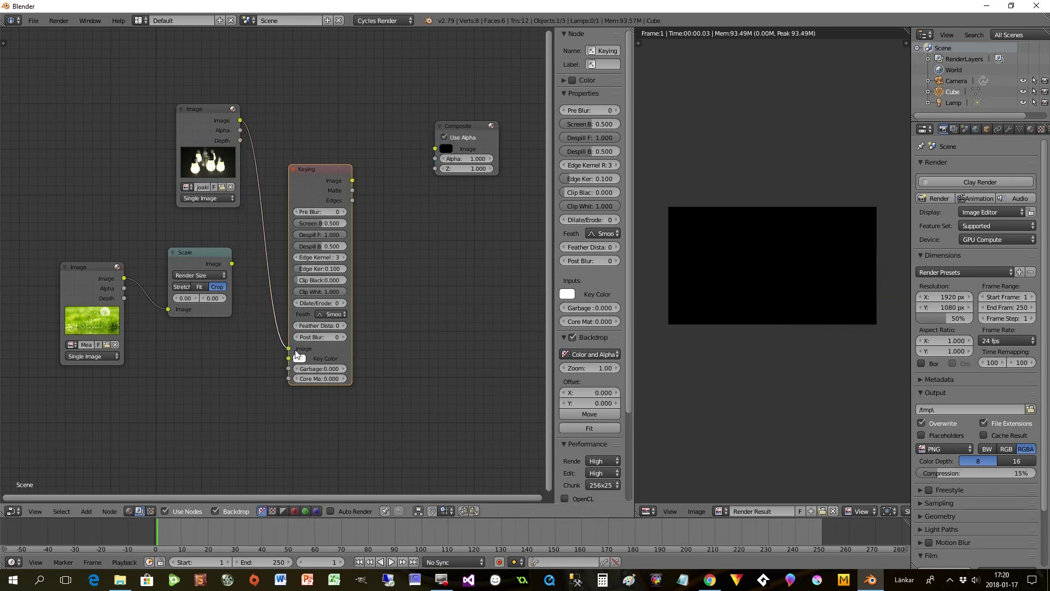
{"action": "left_click_drag", "start_coordinate": [353, 179], "coordinate": [435, 149]}
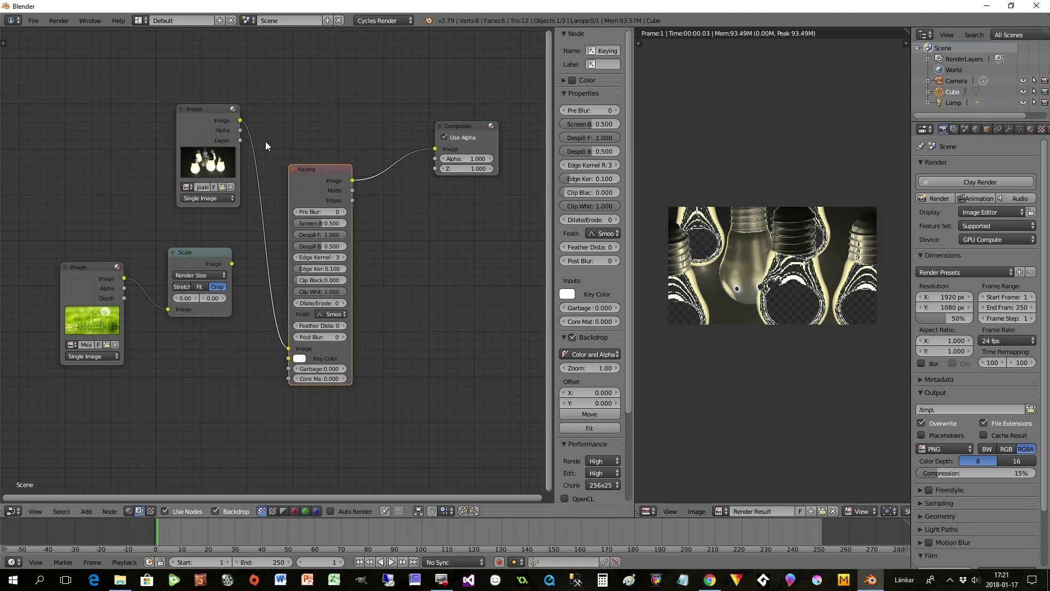
Step: Rearrange the bulbs Image, Keying and Composite nodes to make room between Keying and Composite
{"action": "left_click_drag", "start_coordinate": [201, 116], "coordinate": [114, 108]}
{"action": "left_click_drag", "start_coordinate": [309, 171], "coordinate": [330, 107]}
{"action": "left_click_drag", "start_coordinate": [473, 133], "coordinate": [476, 120]}
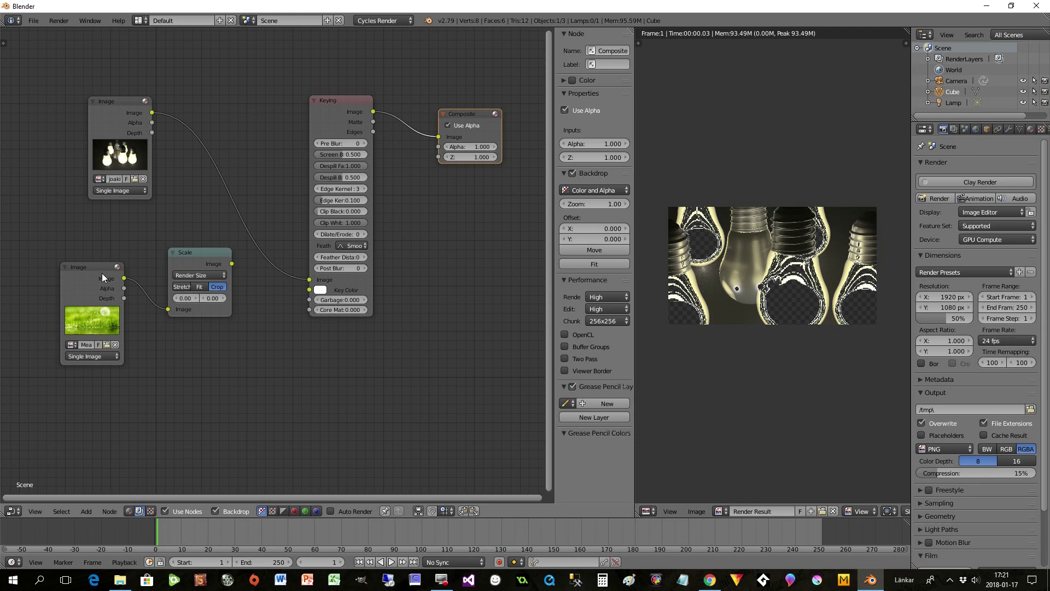
{"action": "left_click_drag", "start_coordinate": [343, 116], "coordinate": [293, 91]}
Step: Insert an Alpha Over color node between Keying and Composite and move the Keying node further up
{"action": "key", "text": "shift+a"}
{"action": "mouse_move", "coordinate": [387, 279]}
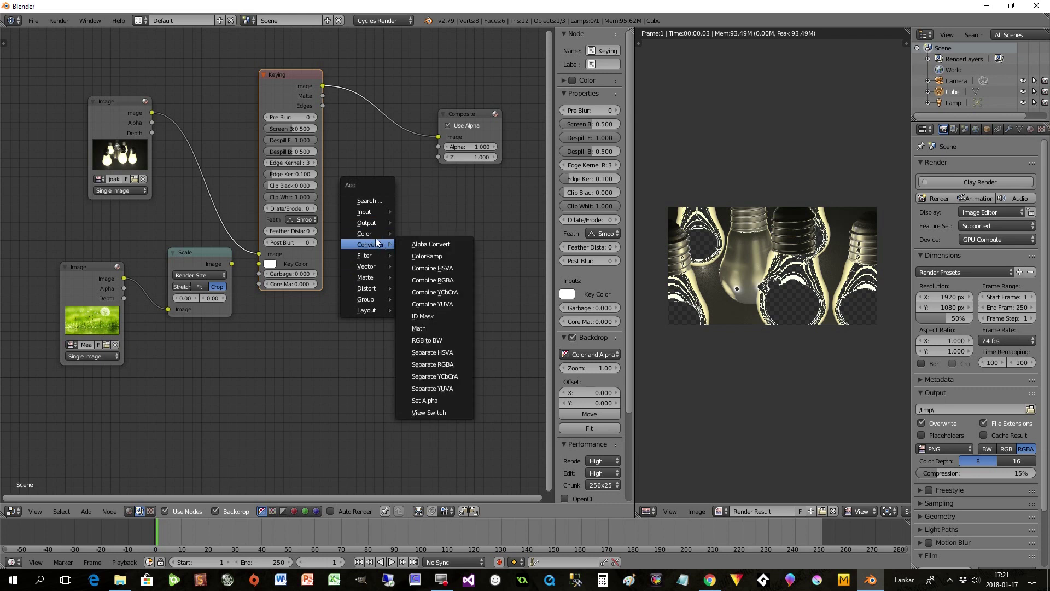
{"action": "mouse_move", "coordinate": [371, 233]}
{"action": "left_click", "coordinate": [431, 233]}
{"action": "left_click", "coordinate": [370, 86]}
{"action": "left_click_drag", "start_coordinate": [289, 93], "coordinate": [274, 64]}
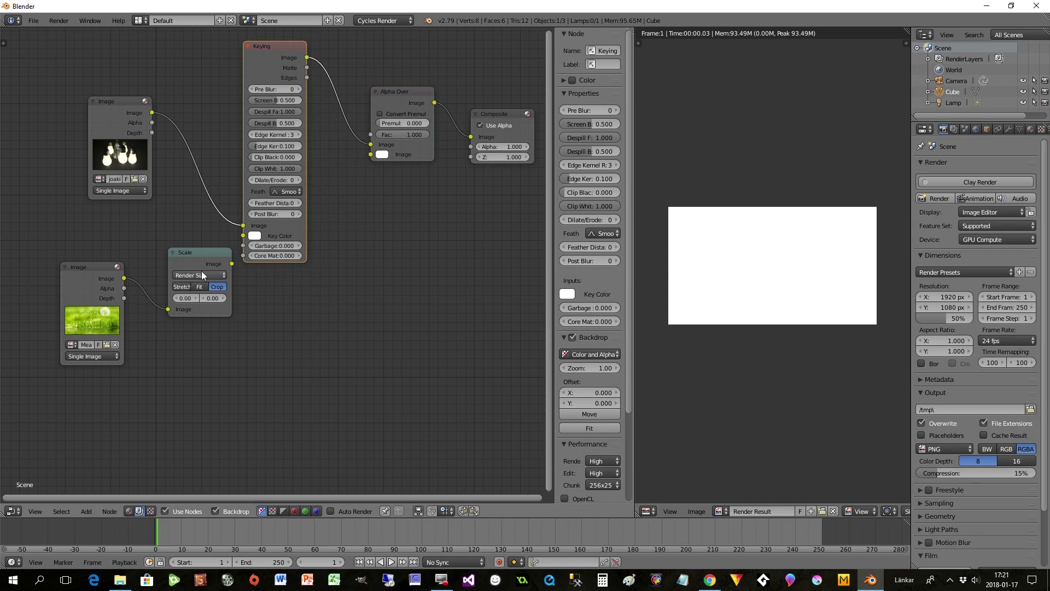
Step: Switch the Keying link to Alpha Over's second Image input and move the Keying and bulbs Image nodes below
{"action": "left_click_drag", "start_coordinate": [370, 146], "coordinate": [369, 154]}
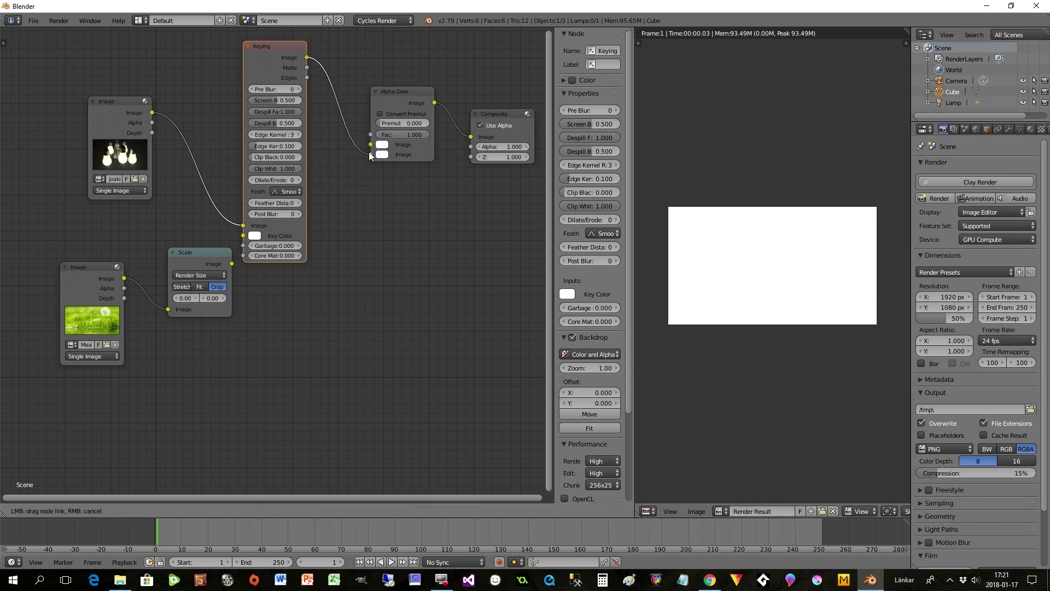
{"action": "left_click_drag", "start_coordinate": [280, 54], "coordinate": [344, 186]}
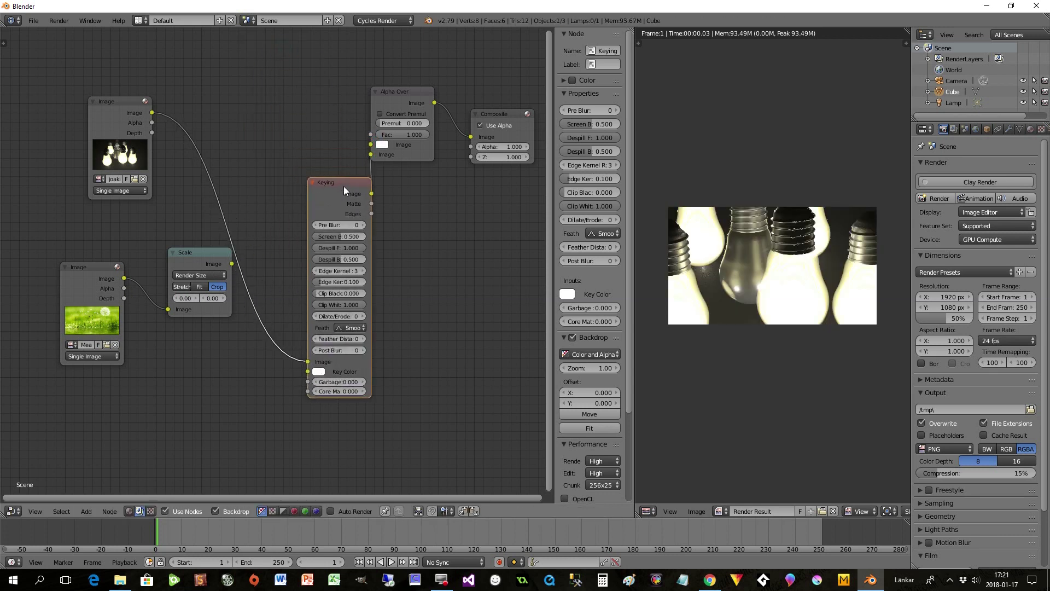
{"action": "left_click_drag", "start_coordinate": [127, 106], "coordinate": [182, 374]}
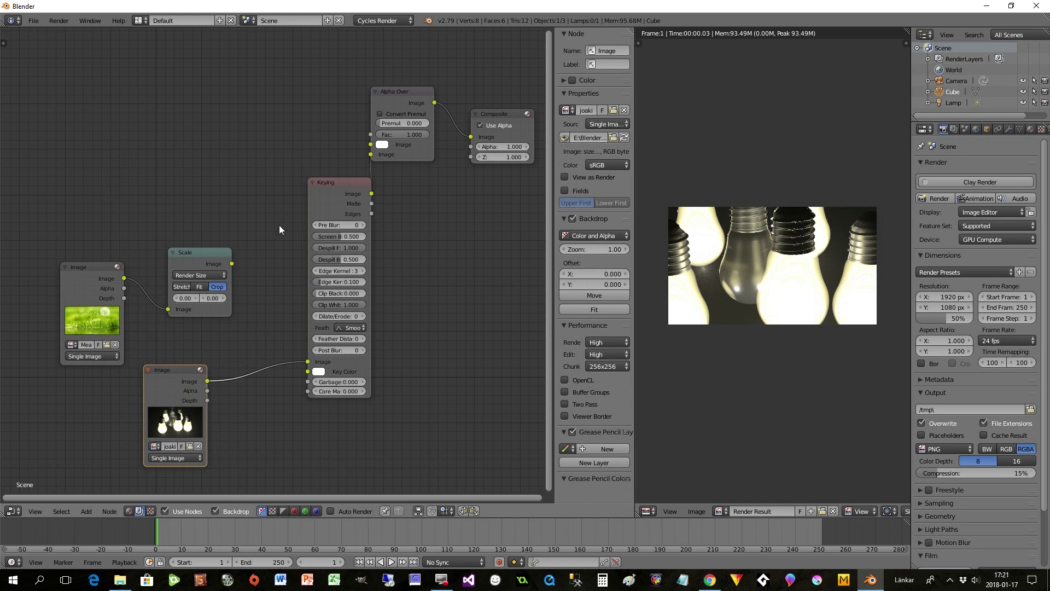
Step: Move Scale and the meadow Image above Keying, connect Scale to Alpha Over's first Image input, and enable Convert Premul
{"action": "left_click_drag", "start_coordinate": [185, 261], "coordinate": [222, 122]}
{"action": "left_click_drag", "start_coordinate": [83, 271], "coordinate": [100, 122]}
{"action": "left_click_drag", "start_coordinate": [269, 124], "coordinate": [371, 144]}
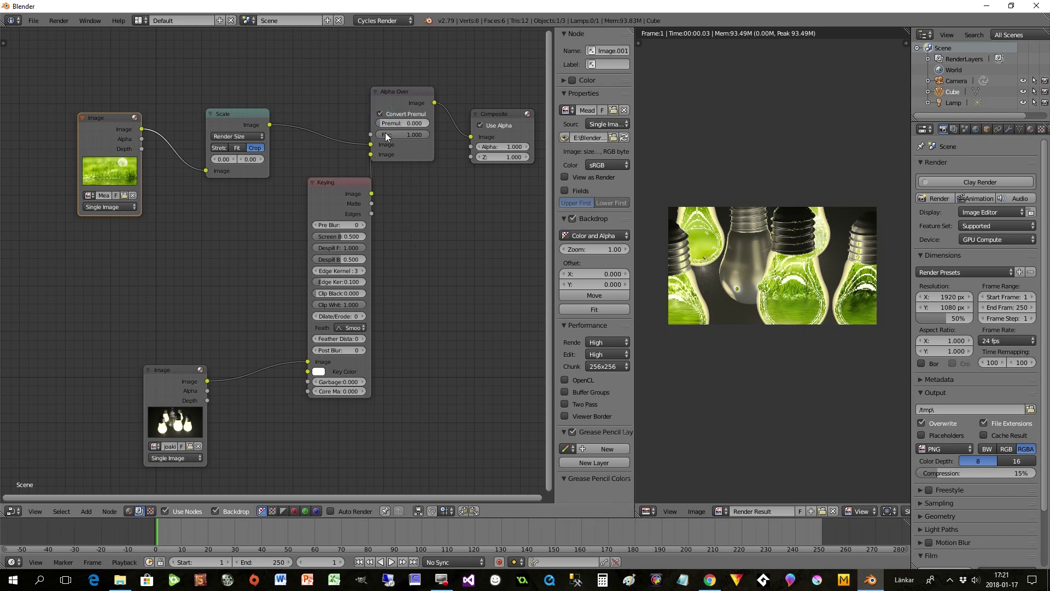
{"action": "left_click_drag", "start_coordinate": [350, 178], "coordinate": [328, 182]}
{"action": "left_click_drag", "start_coordinate": [162, 387], "coordinate": [151, 334]}
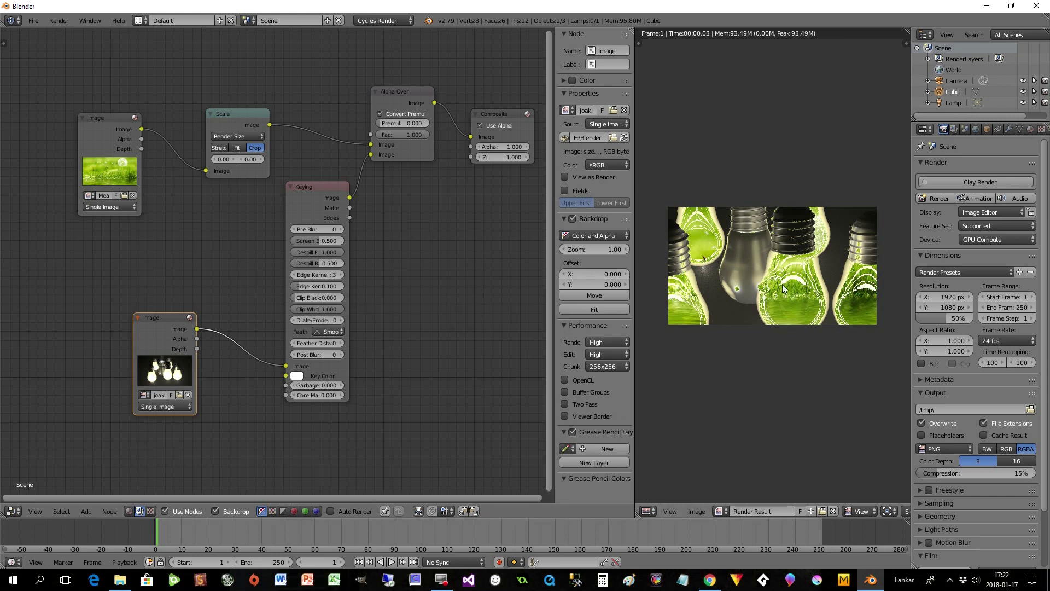
Step: Set the render resolution percentage to 100% and render the composite again
{"action": "left_click_drag", "start_coordinate": [930, 316], "coordinate": [971, 324]}
{"action": "left_click", "coordinate": [924, 205]}
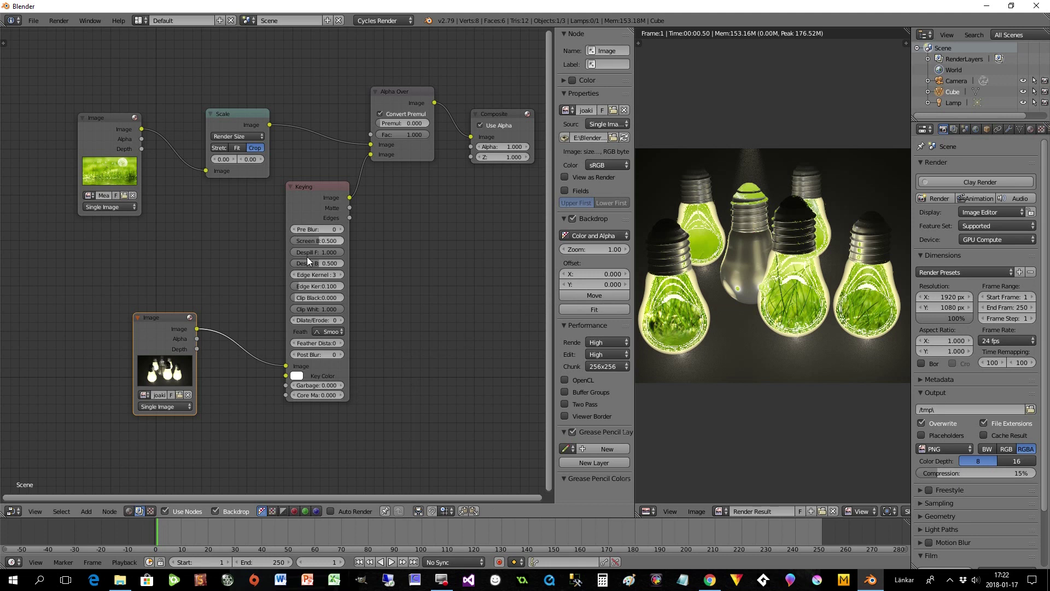
Step: Nudge the Keying node up slightly and set its Feather Distance to 10
{"action": "left_click_drag", "start_coordinate": [310, 187], "coordinate": [305, 179]}
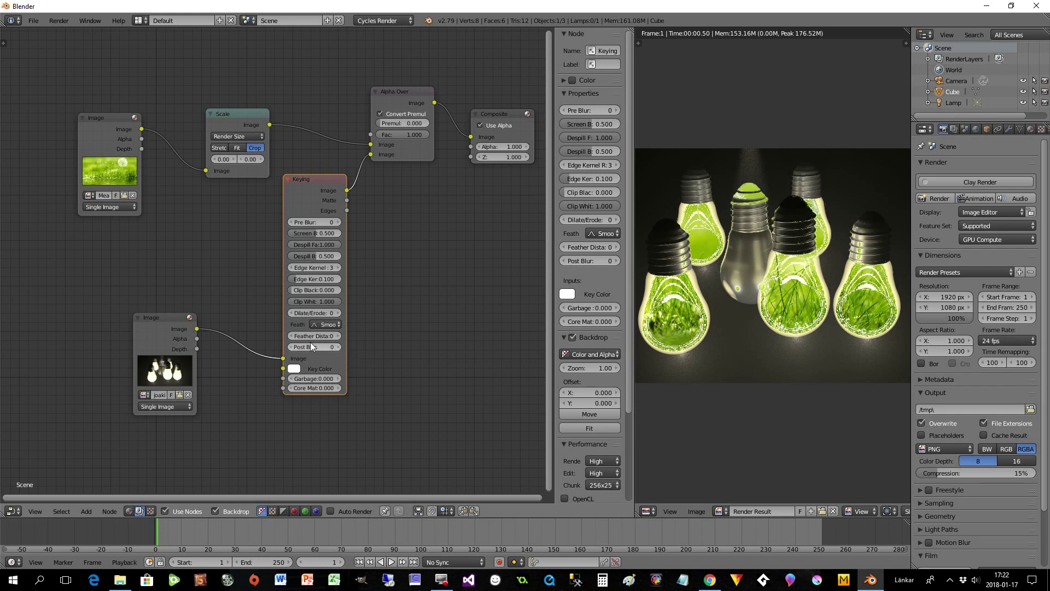
{"action": "left_click", "coordinate": [340, 336]}
{"action": "left_click", "coordinate": [340, 335]}
{"action": "left_click", "coordinate": [340, 335]}
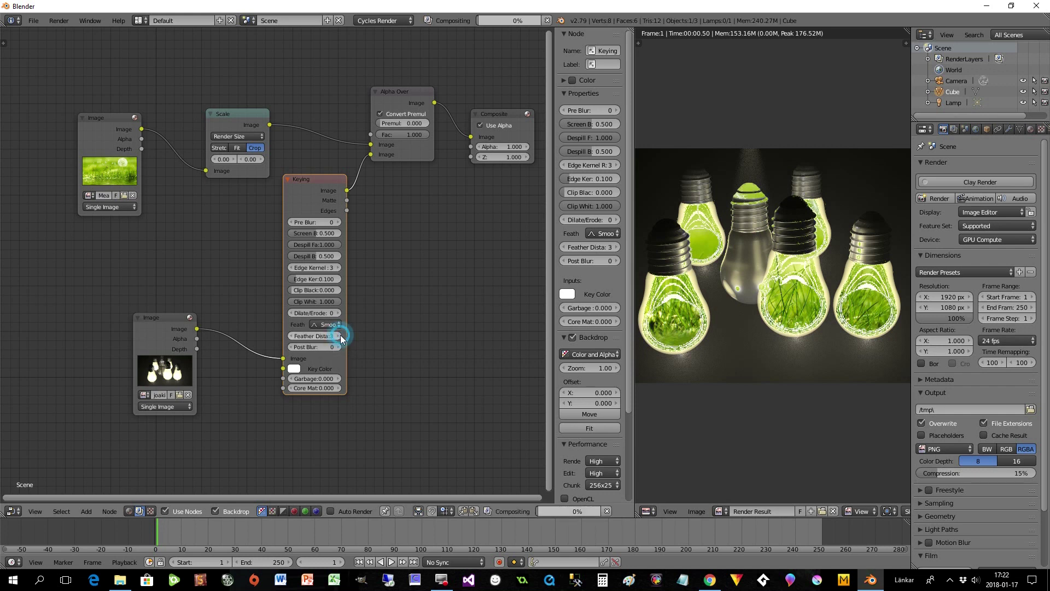
{"action": "left_click_drag", "start_coordinate": [310, 335], "coordinate": [331, 335]}
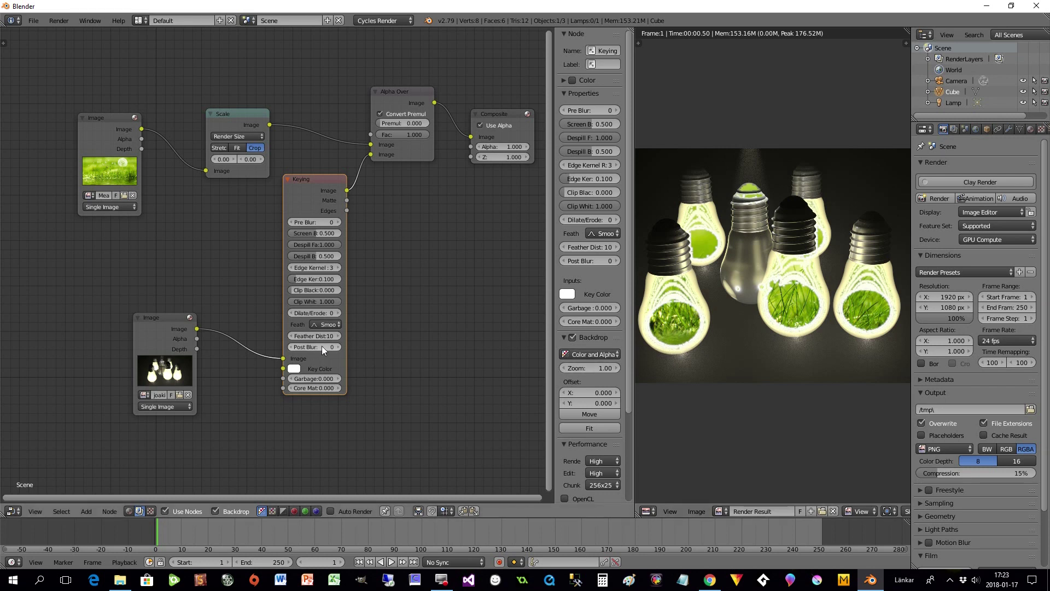
Step: Set the Keying node's Post Blur to 18
{"action": "left_click", "coordinate": [340, 347]}
{"action": "left_click", "coordinate": [340, 347]}
{"action": "left_click_drag", "start_coordinate": [325, 346], "coordinate": [363, 347]}
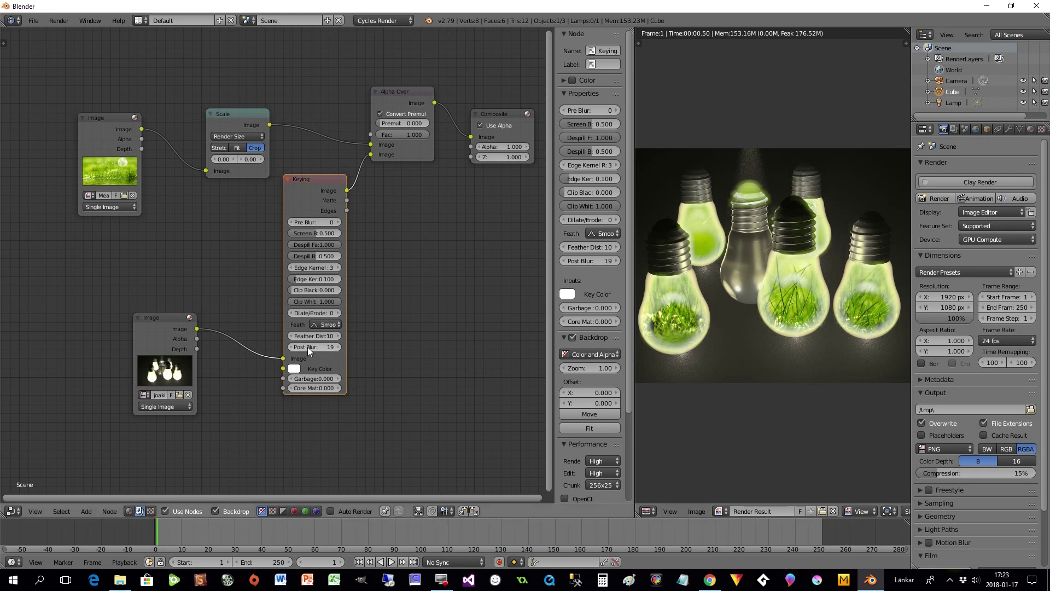
{"action": "left_click", "coordinate": [293, 346]}
Step: Try sampling the Keying node's Key Color from the dark background below the bulbs in the rendered image
{"action": "left_click", "coordinate": [292, 368]}
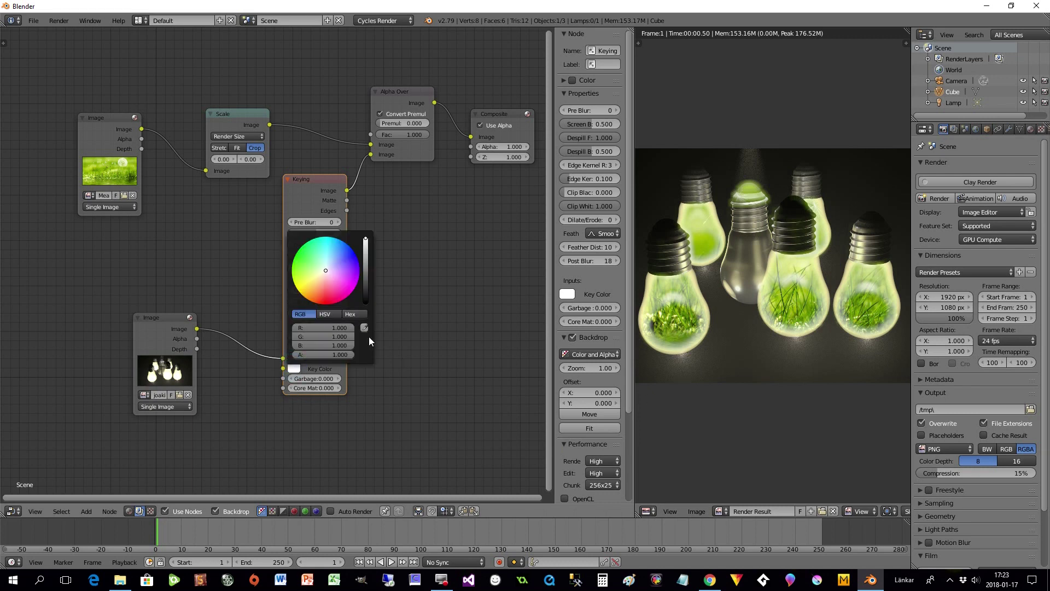
{"action": "left_click", "coordinate": [364, 327]}
{"action": "left_click", "coordinate": [753, 372]}
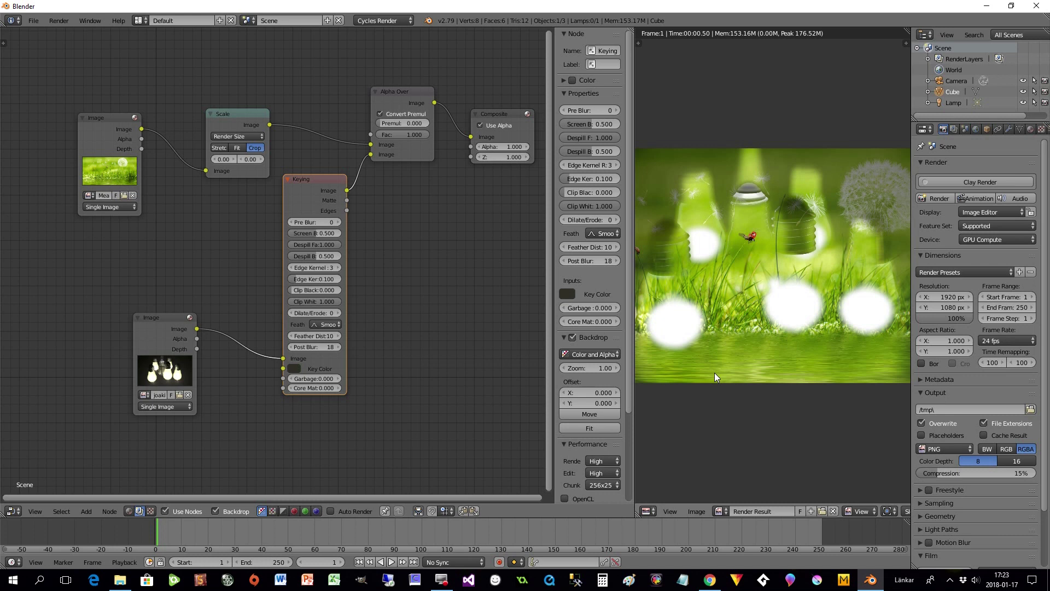
Step: Resample the Keying node's Key Color from the white glowing area of the front-left bulb in the rendered image
{"action": "left_click", "coordinate": [297, 369]}
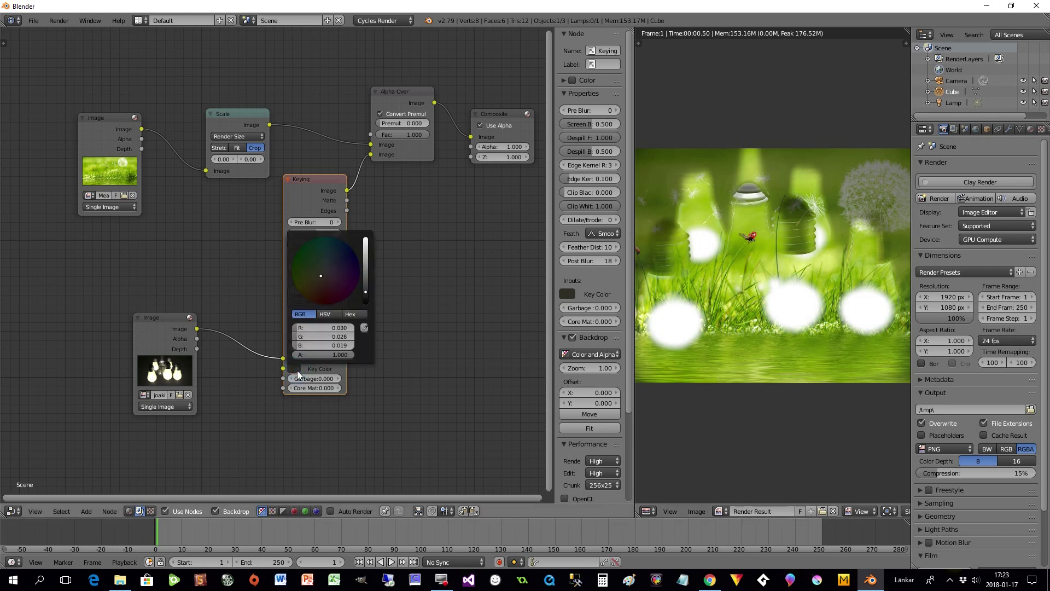
{"action": "left_click", "coordinate": [364, 327]}
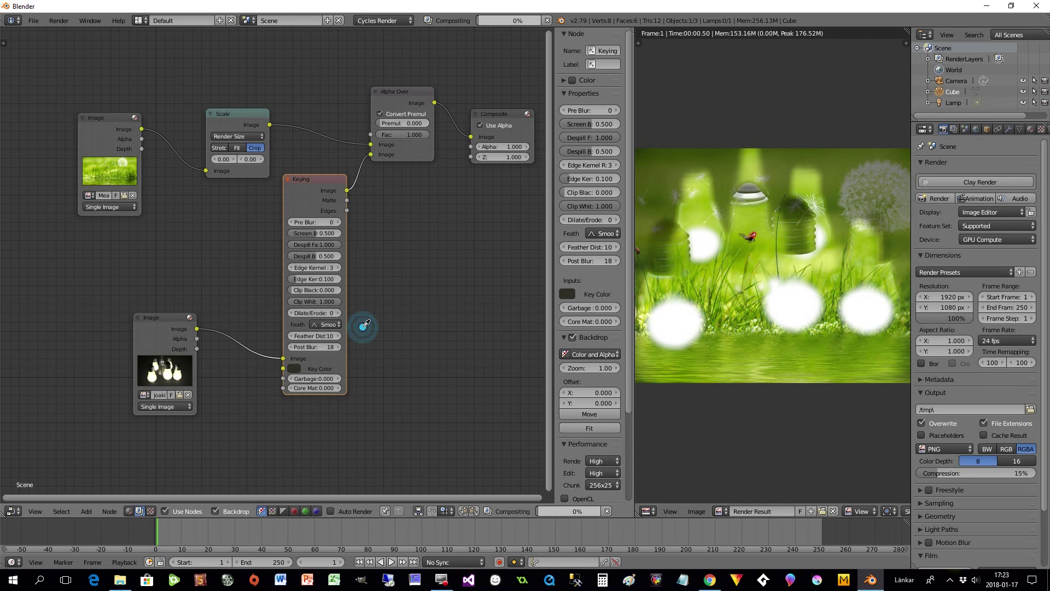
{"action": "left_click", "coordinate": [674, 328]}
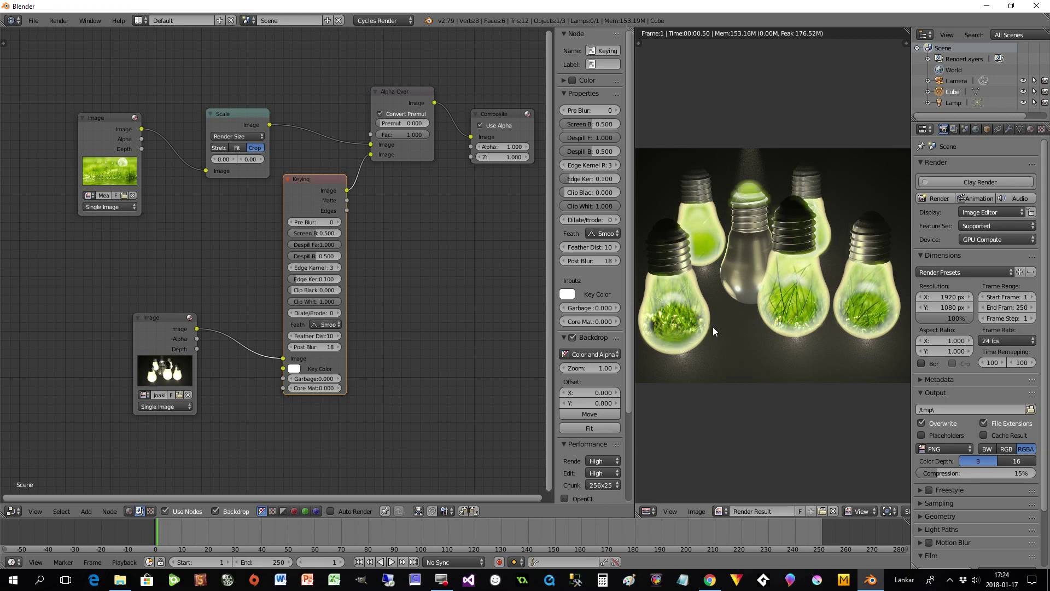
Step: Spread out the node tree by moving both Image nodes, Scale and Keying further left and Alpha Over slightly down
{"action": "left_click_drag", "start_coordinate": [124, 134], "coordinate": [105, 110]}
{"action": "left_click_drag", "start_coordinate": [235, 113], "coordinate": [204, 86]}
{"action": "left_click_drag", "start_coordinate": [177, 314], "coordinate": [121, 322]}
{"action": "left_click_drag", "start_coordinate": [311, 179], "coordinate": [260, 192]}
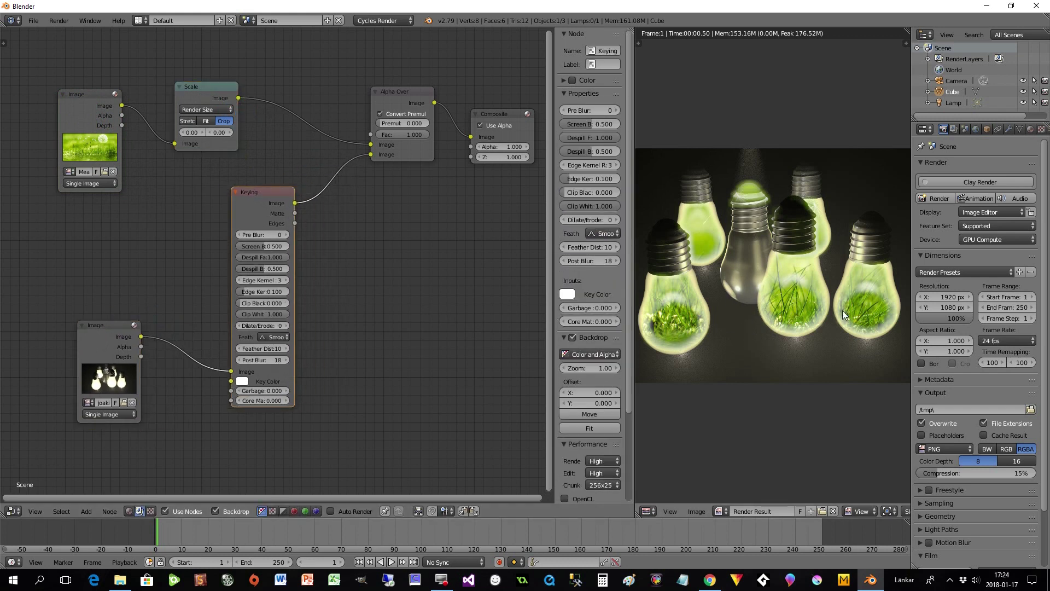
{"action": "left_click_drag", "start_coordinate": [395, 90], "coordinate": [402, 106]}
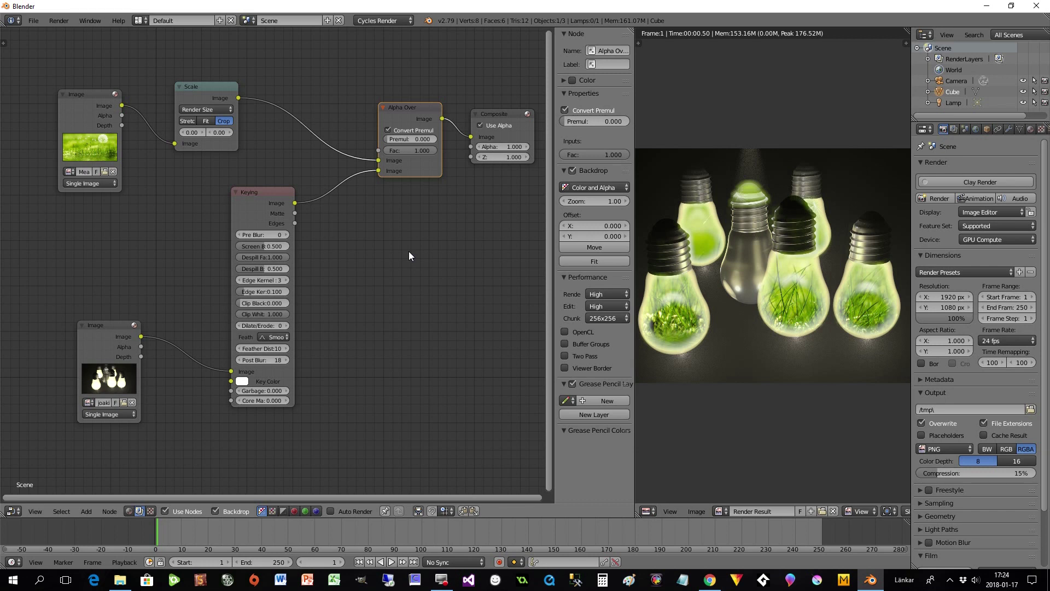
Step: Add a Sun Beams filter node in the empty area below Alpha Over and Composite
{"action": "key", "text": "shift+a"}
{"action": "mouse_move", "coordinate": [410, 254]}
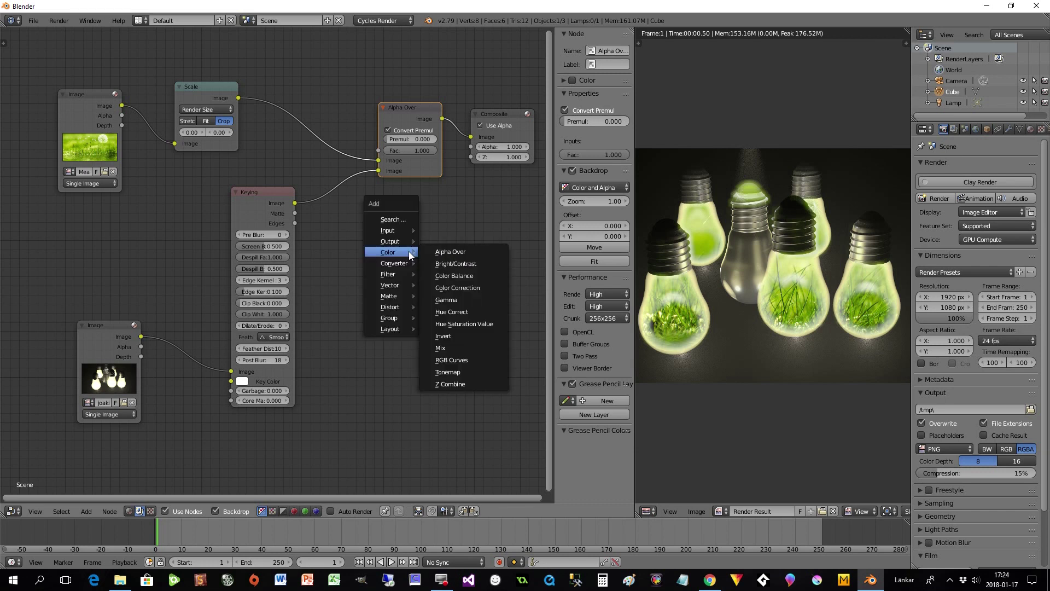
{"action": "mouse_move", "coordinate": [386, 275]}
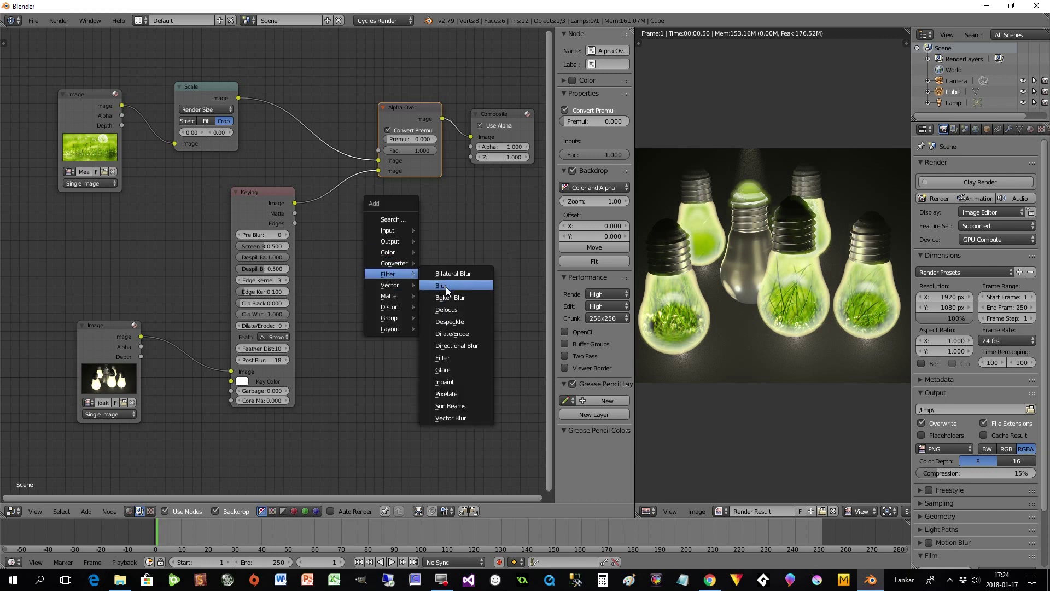
{"action": "left_click", "coordinate": [448, 405]}
{"action": "left_click", "coordinate": [431, 214]}
Step: Make room in the node tree by moving Keying and Alpha Over left and Composite slightly right
{"action": "left_click_drag", "start_coordinate": [265, 194], "coordinate": [211, 176]}
{"action": "left_click_drag", "start_coordinate": [405, 113], "coordinate": [356, 110]}
{"action": "left_click_drag", "start_coordinate": [488, 120], "coordinate": [500, 116]}
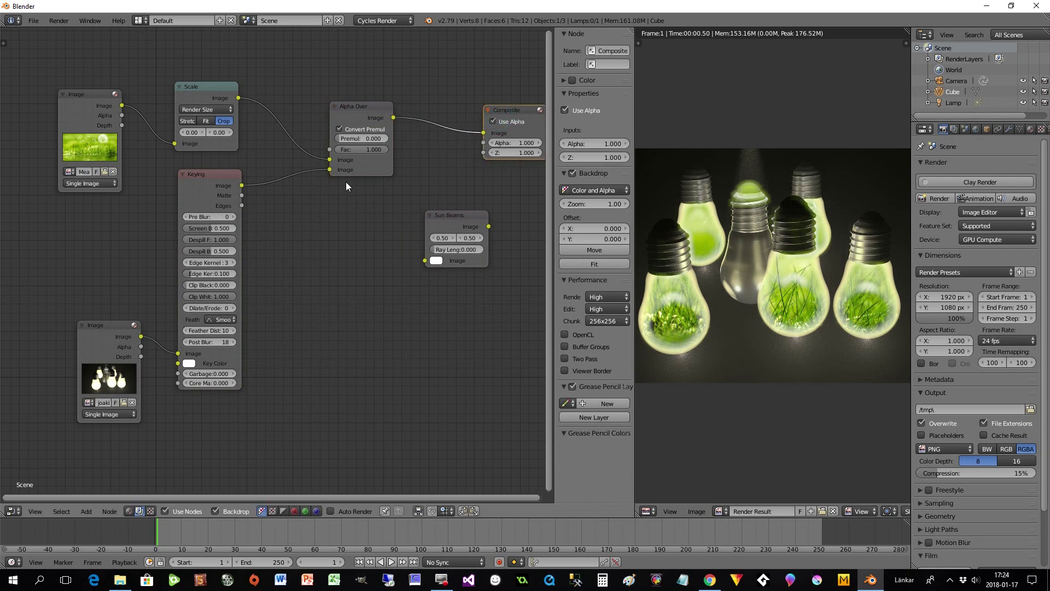
{"action": "left_click", "coordinate": [365, 107]}
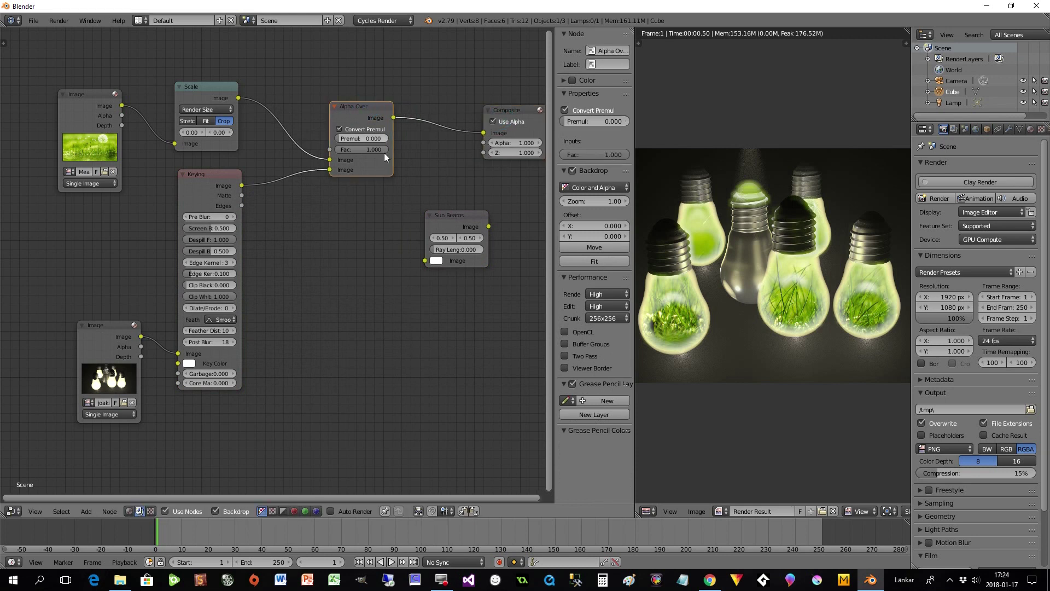
Step: Place Sun Beams below Alpha Over, wire it from the light-bulb Image to Composite, and set its Ray Length to 0.273
{"action": "left_click", "coordinate": [445, 224]}
{"action": "left_click_drag", "start_coordinate": [445, 211], "coordinate": [356, 249]}
{"action": "left_click_drag", "start_coordinate": [141, 336], "coordinate": [377, 281]}
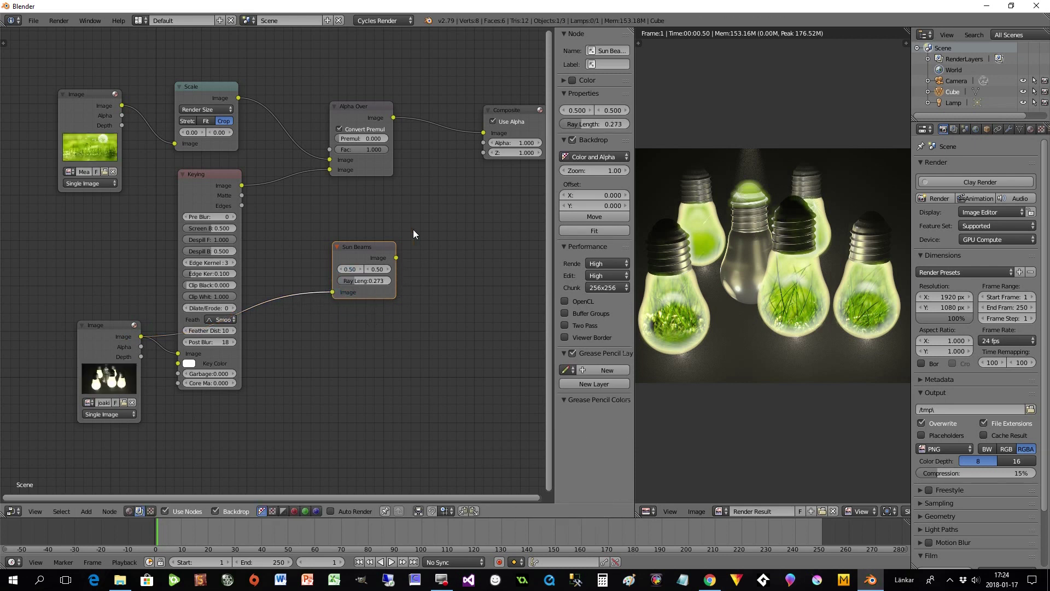
{"action": "mouse_move", "coordinate": [483, 133]}
{"action": "left_mouse_down"}
{"action": "mouse_move", "coordinate": [434, 244]}
{"action": "mouse_move", "coordinate": [494, 143]}
{"action": "mouse_move", "coordinate": [485, 133]}
{"action": "left_mouse_up"}
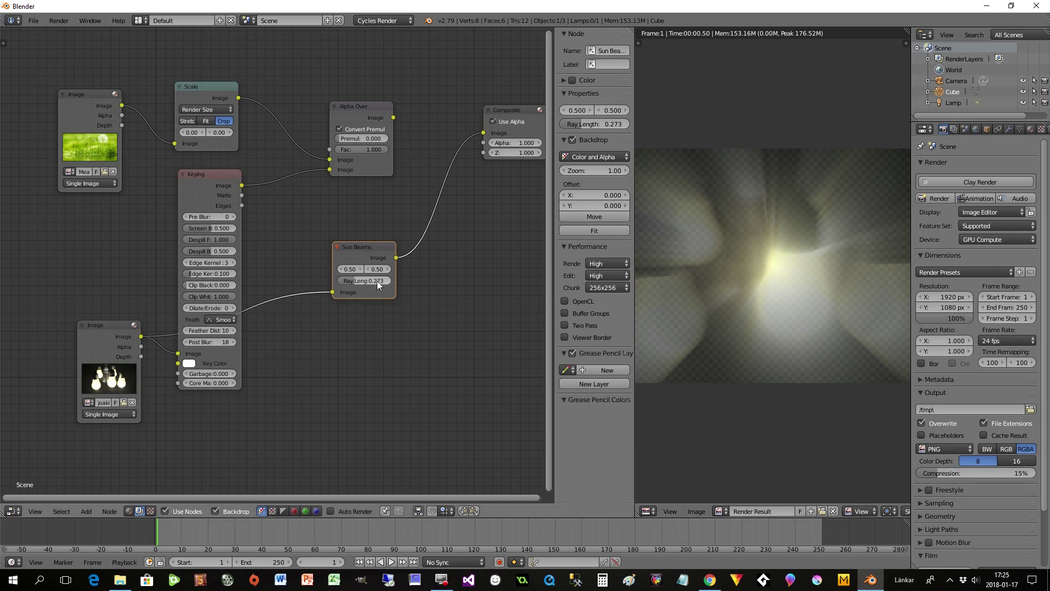
Step: Try a horizontal source position of 0.60 on the Sun Beams node, and undo it
{"action": "left_click", "coordinate": [359, 268]}
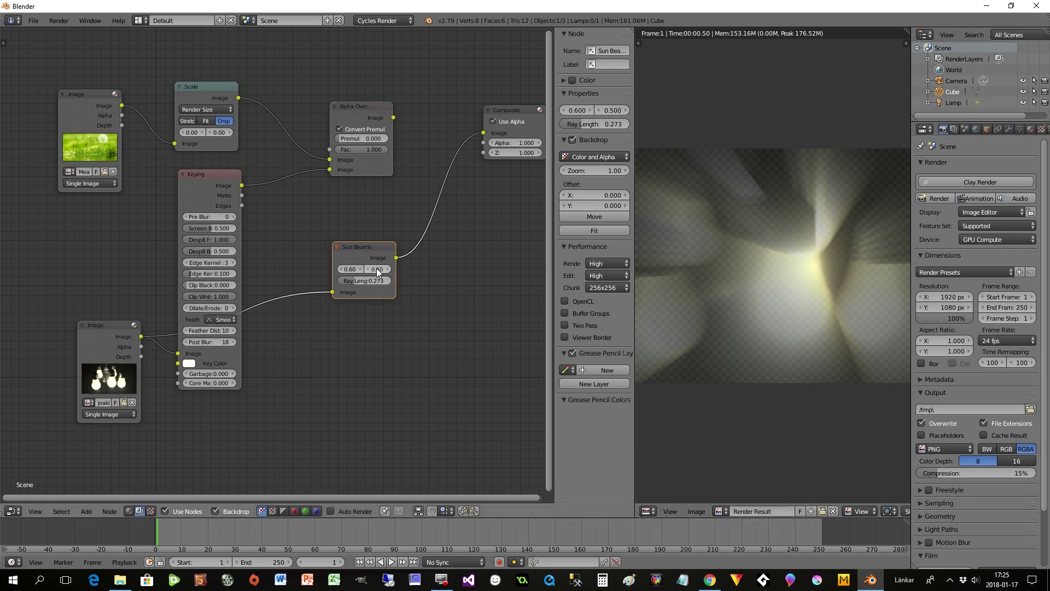
{"action": "key", "text": "ctrl+z"}
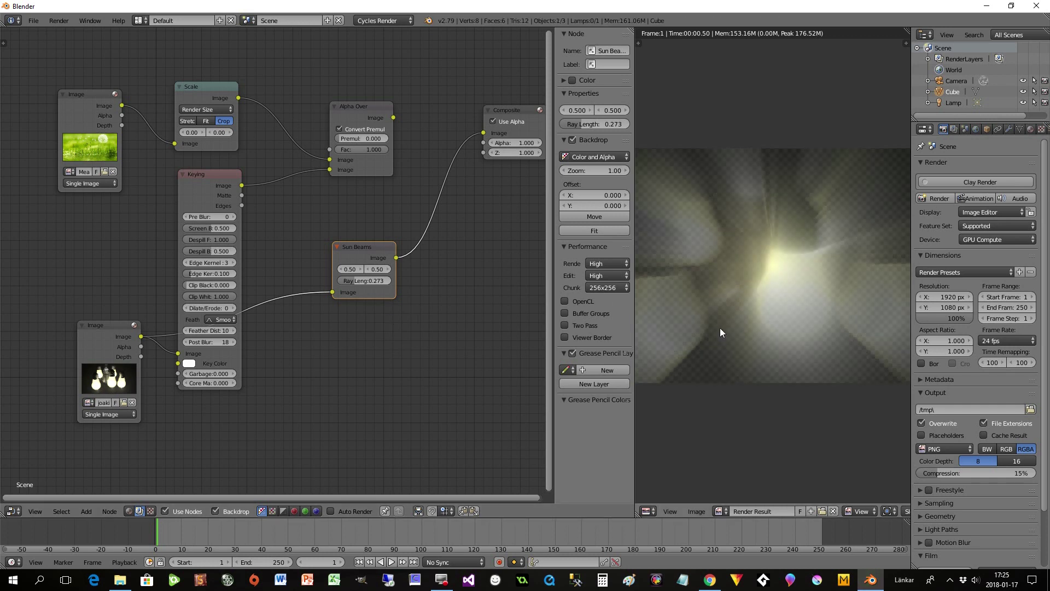
Step: Insert a Mix node before Composite, feeding Alpha Over into its first Image input and Sun Beams into its second
{"action": "left_click_drag", "start_coordinate": [363, 114], "coordinate": [355, 116]}
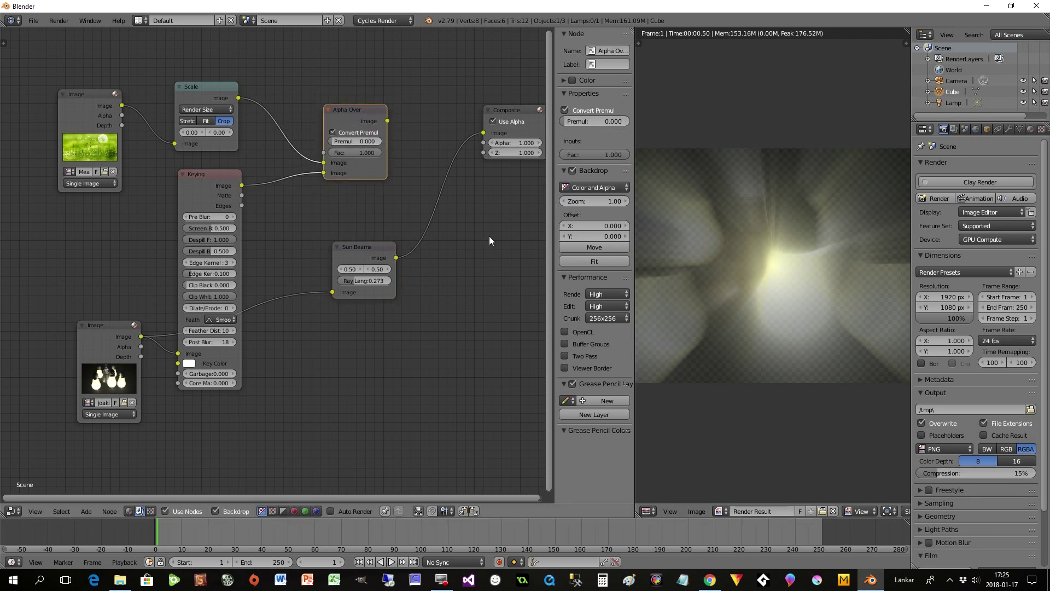
{"action": "key", "text": "shift+a"}
{"action": "mouse_move", "coordinate": [480, 246]}
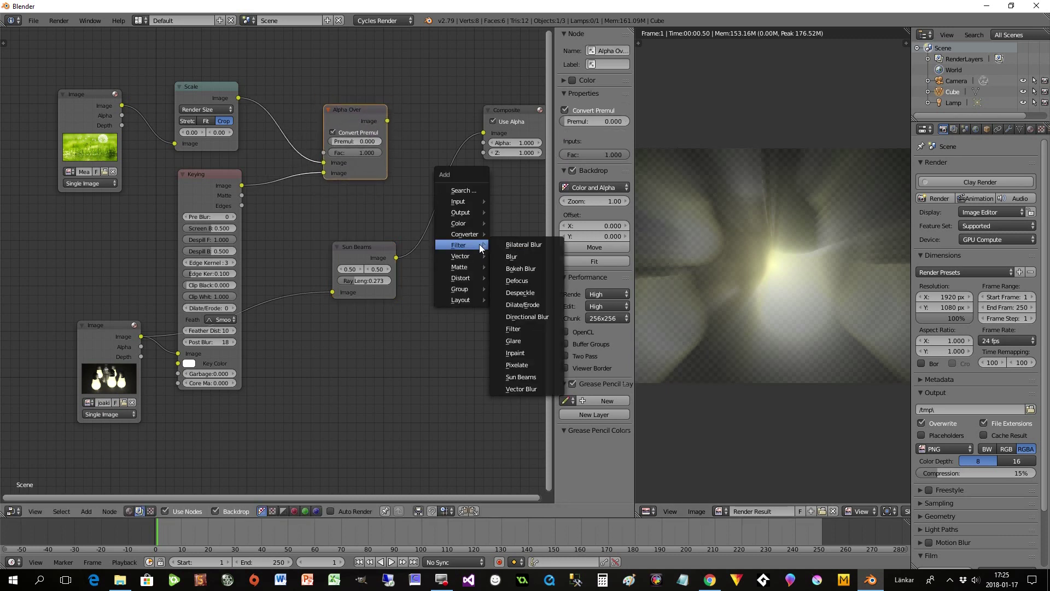
{"action": "mouse_move", "coordinate": [489, 219]}
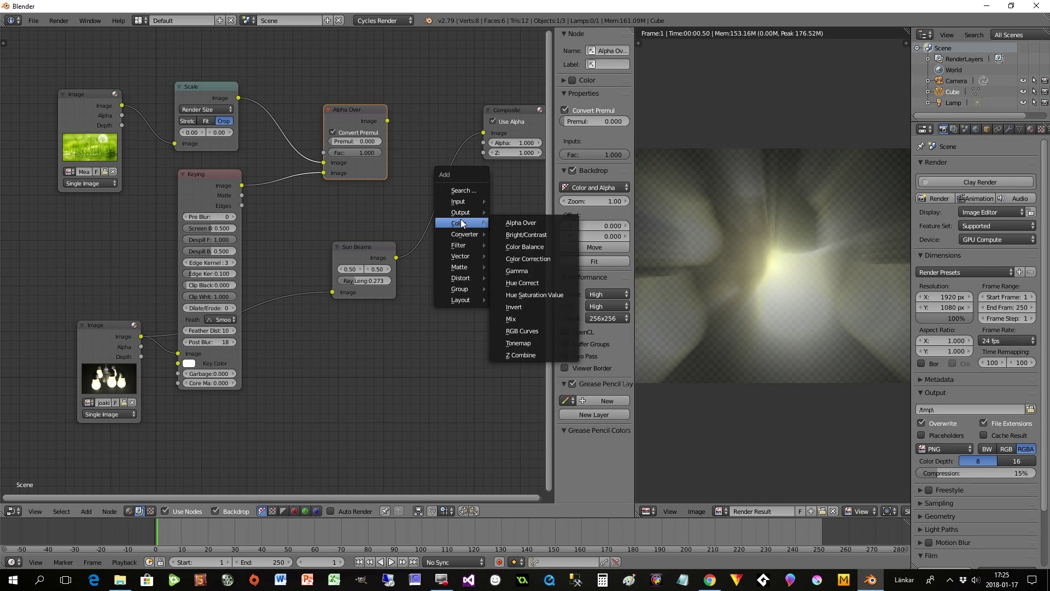
{"action": "left_click", "coordinate": [538, 321]}
{"action": "left_click", "coordinate": [437, 106]}
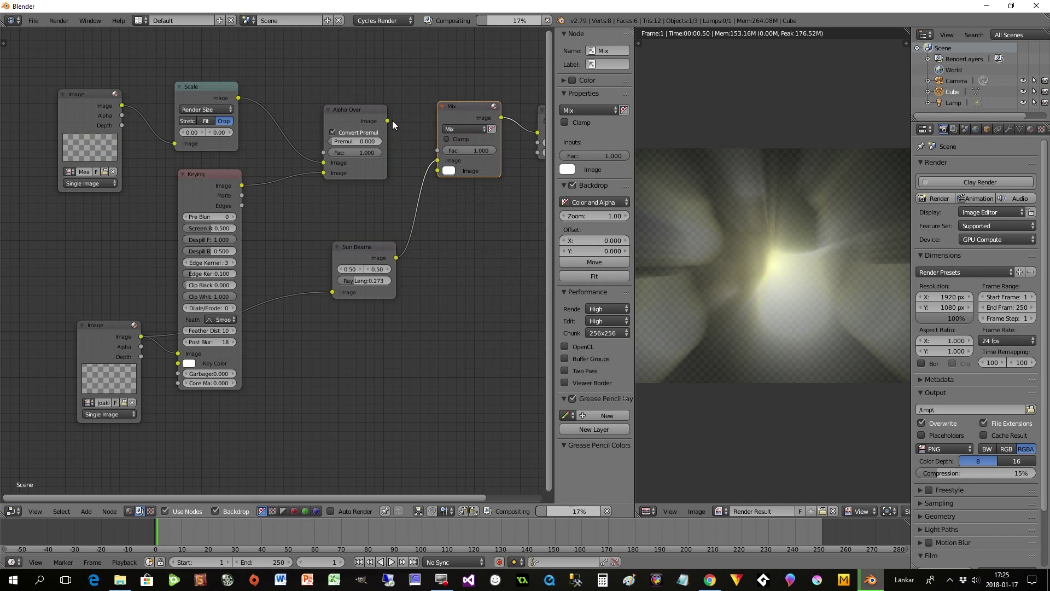
{"action": "left_click_drag", "start_coordinate": [437, 161], "coordinate": [438, 171]}
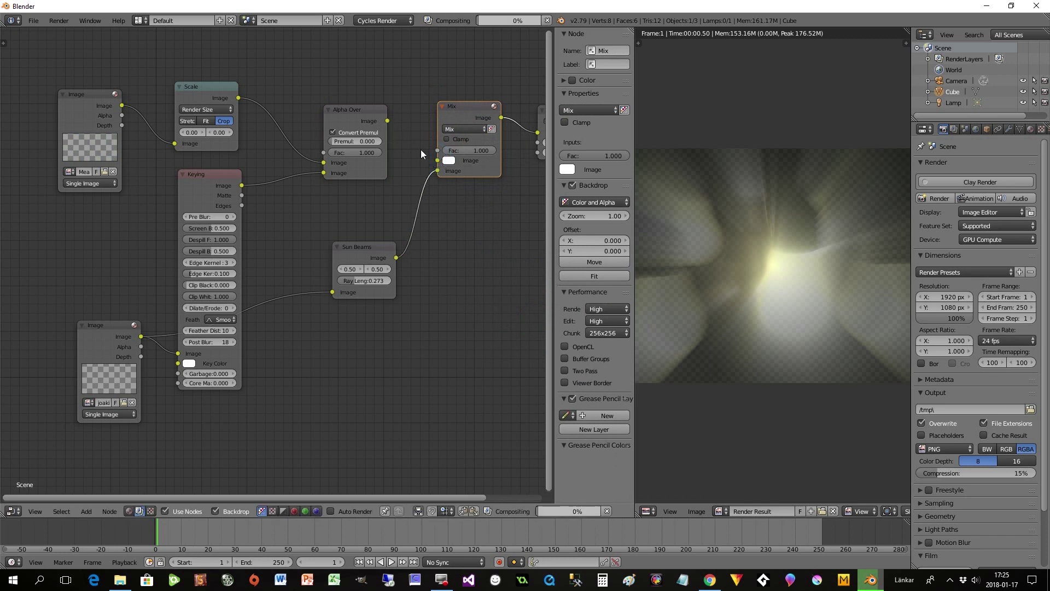
{"action": "left_click_drag", "start_coordinate": [389, 120], "coordinate": [437, 160]}
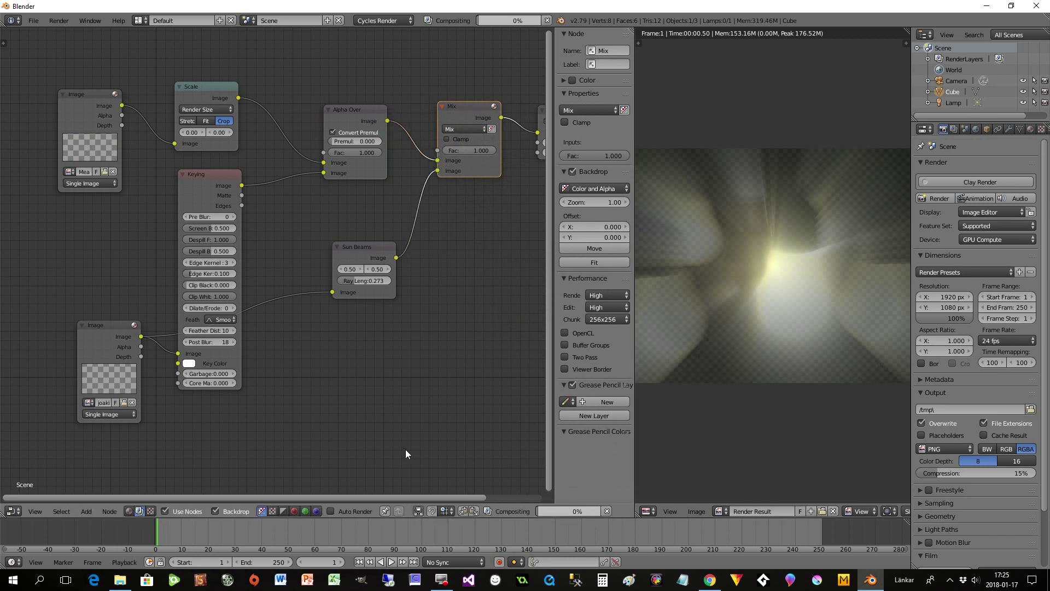
Step: Lower the Mix node's Fac to 0.264 to soften the sun beams over the composite
{"action": "left_click_drag", "start_coordinate": [407, 493], "coordinate": [449, 491]}
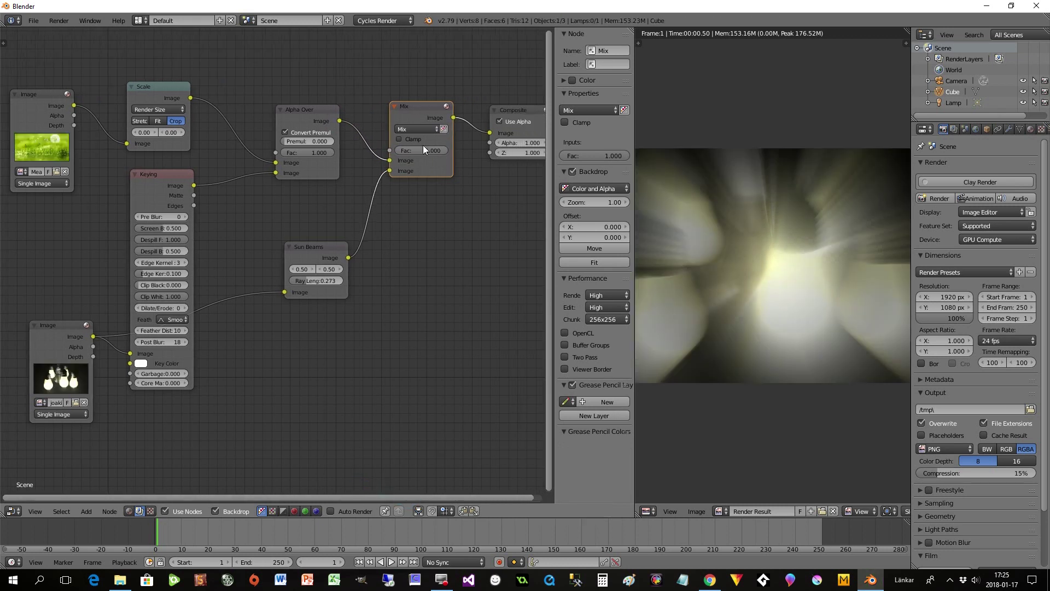
{"action": "left_click_drag", "start_coordinate": [442, 152], "coordinate": [416, 152]}
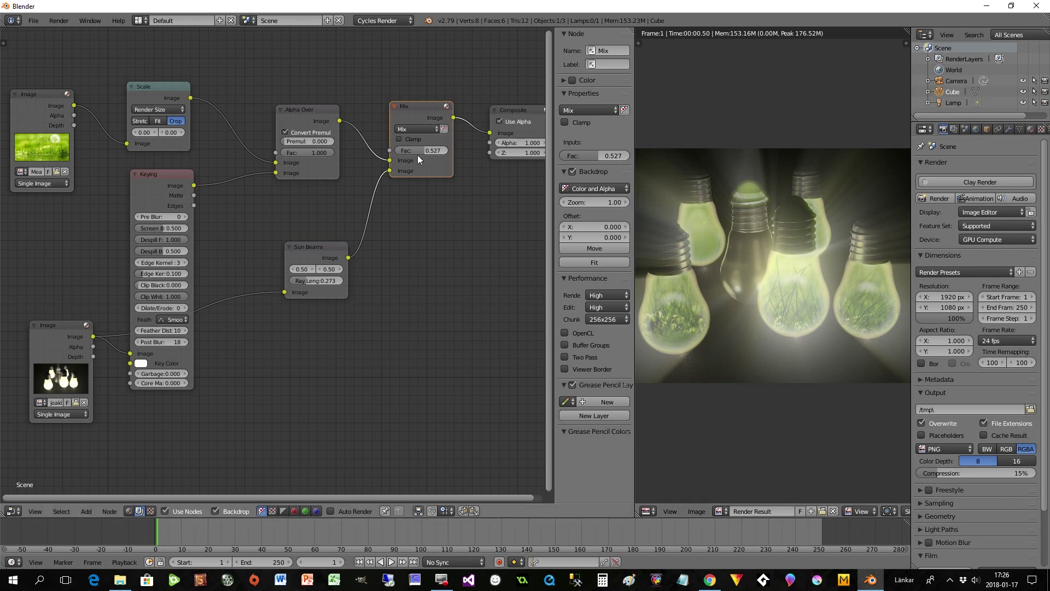
{"action": "left_click_drag", "start_coordinate": [425, 149], "coordinate": [408, 149]}
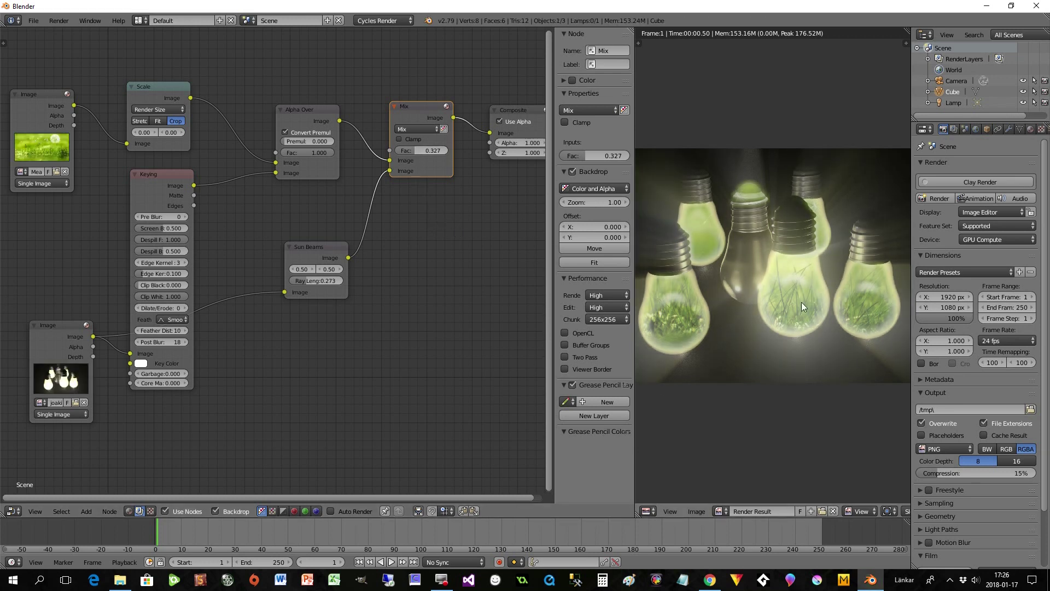
{"action": "left_click_drag", "start_coordinate": [464, 500], "coordinate": [498, 498]}
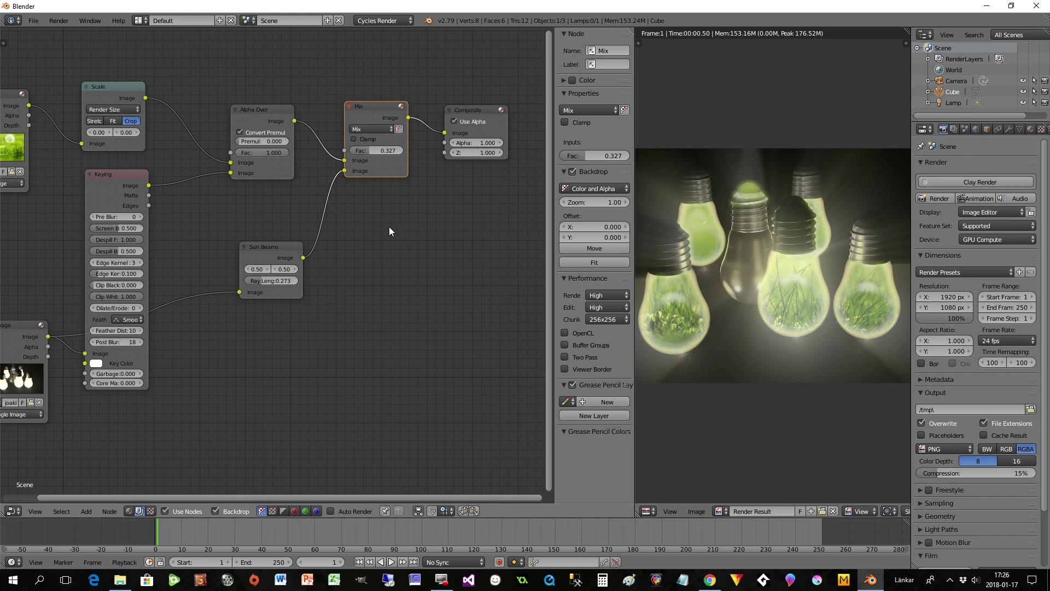
{"action": "left_click_drag", "start_coordinate": [368, 152], "coordinate": [366, 151]}
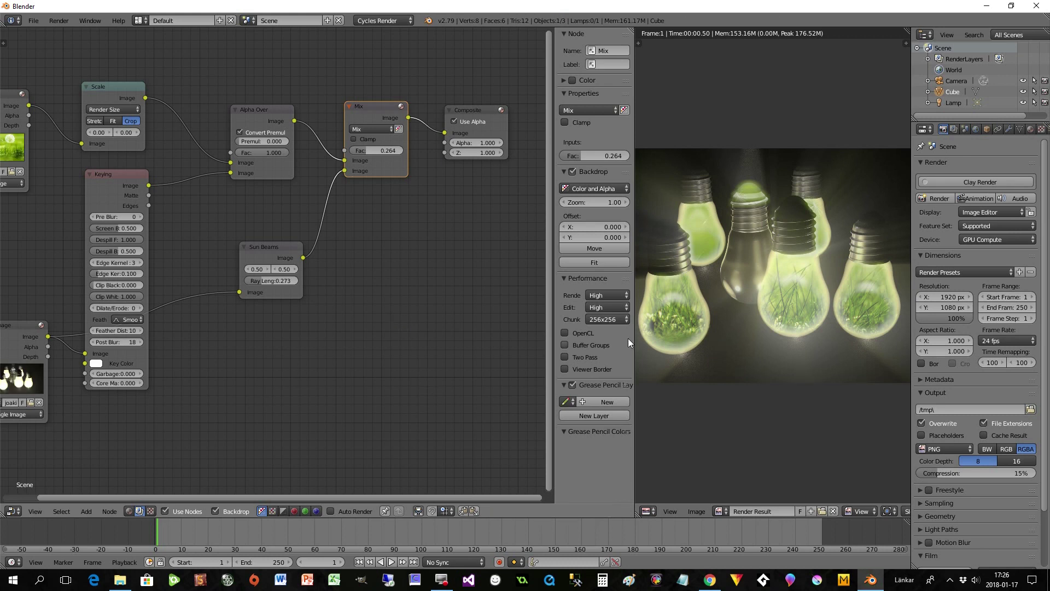
Step: Move Composite further right and insert a Color Balance node between Mix and Composite
{"action": "left_click_drag", "start_coordinate": [421, 500], "coordinate": [475, 496]}
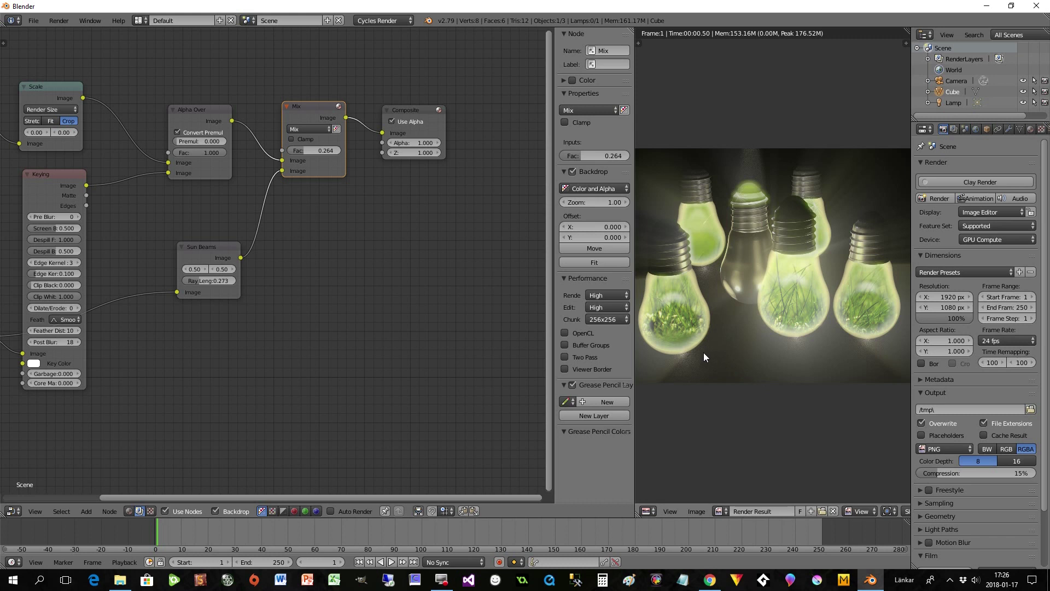
{"action": "left_click_drag", "start_coordinate": [396, 107], "coordinate": [464, 95]}
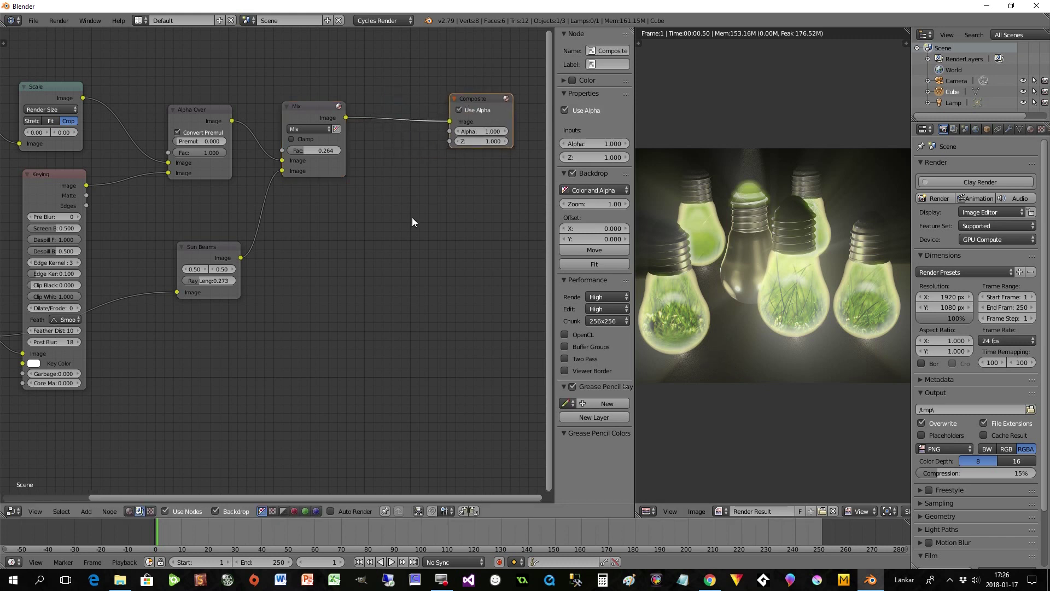
{"action": "key", "text": "shift+a"}
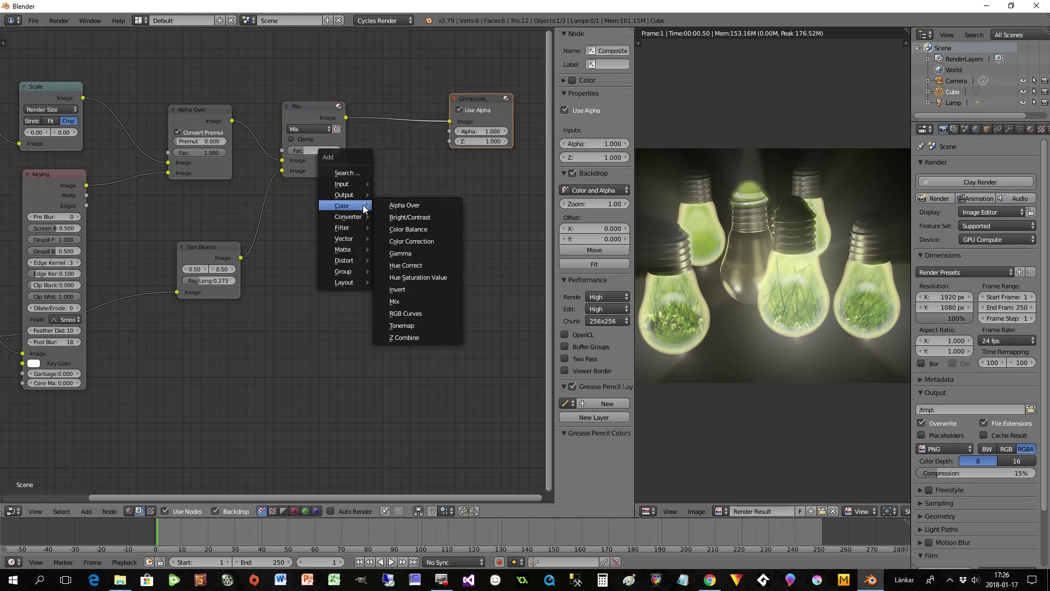
{"action": "left_click", "coordinate": [397, 230]}
{"action": "left_click", "coordinate": [365, 86]}
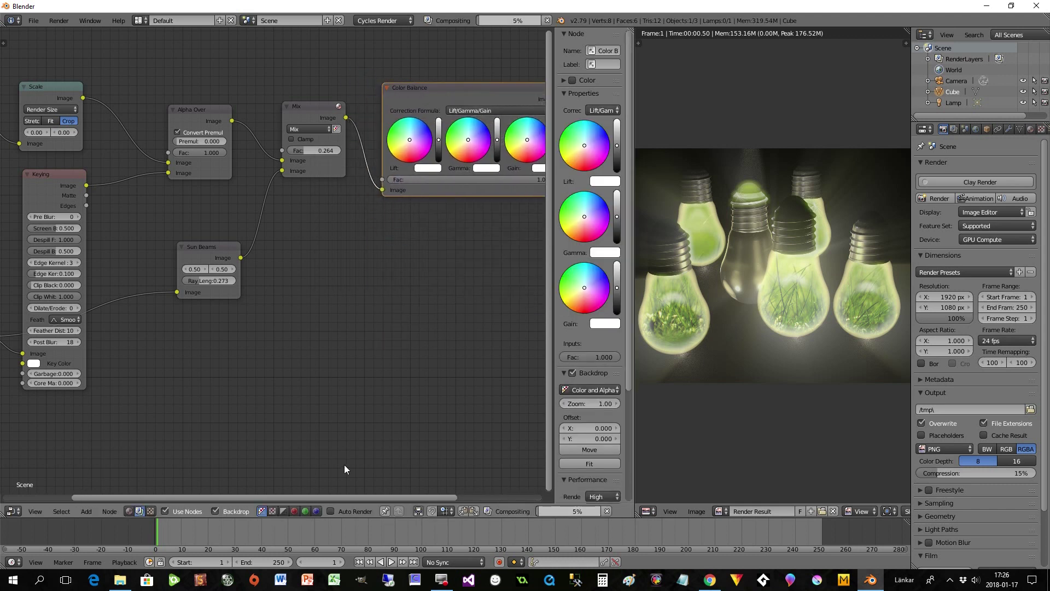
{"action": "left_click_drag", "start_coordinate": [372, 498], "coordinate": [479, 500]}
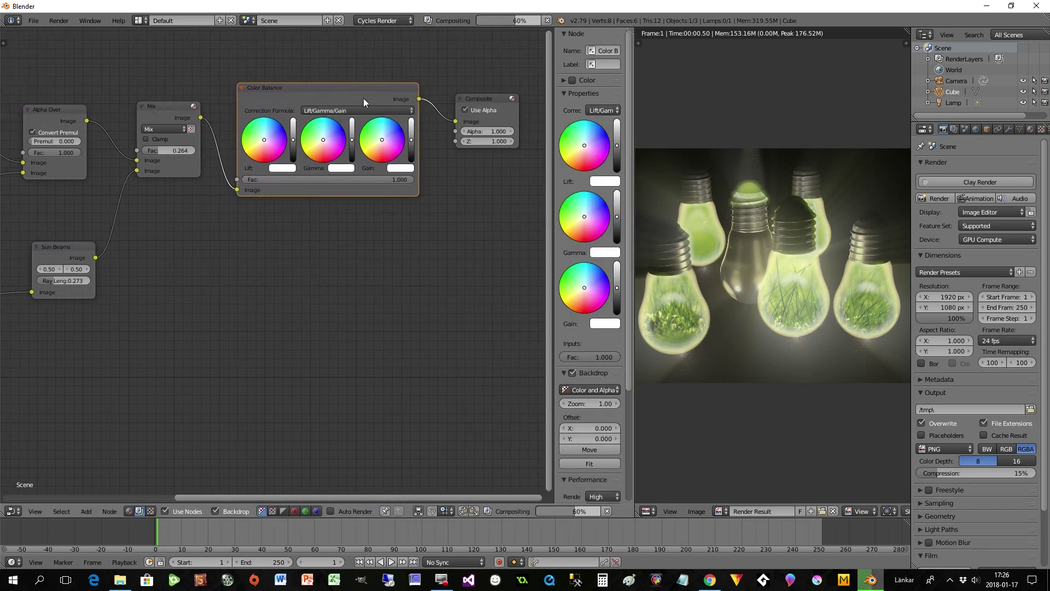
{"action": "left_click_drag", "start_coordinate": [362, 96], "coordinate": [372, 103]}
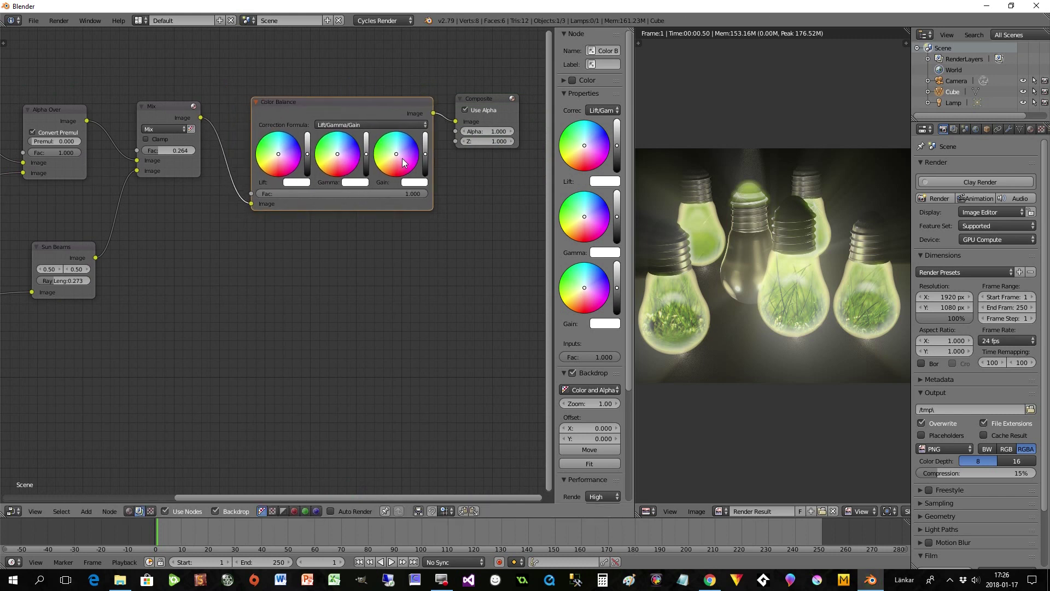
Step: Adjust the Color Balance node's Gain brightness to slightly below full white
{"action": "left_click", "coordinate": [426, 162]}
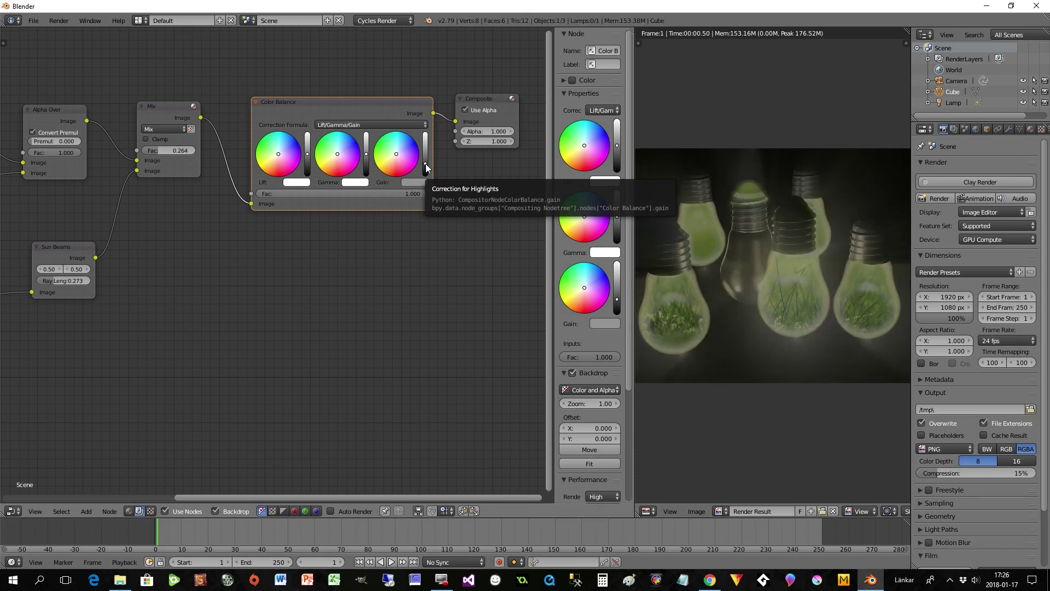
{"action": "left_click_drag", "start_coordinate": [426, 166], "coordinate": [424, 161]}
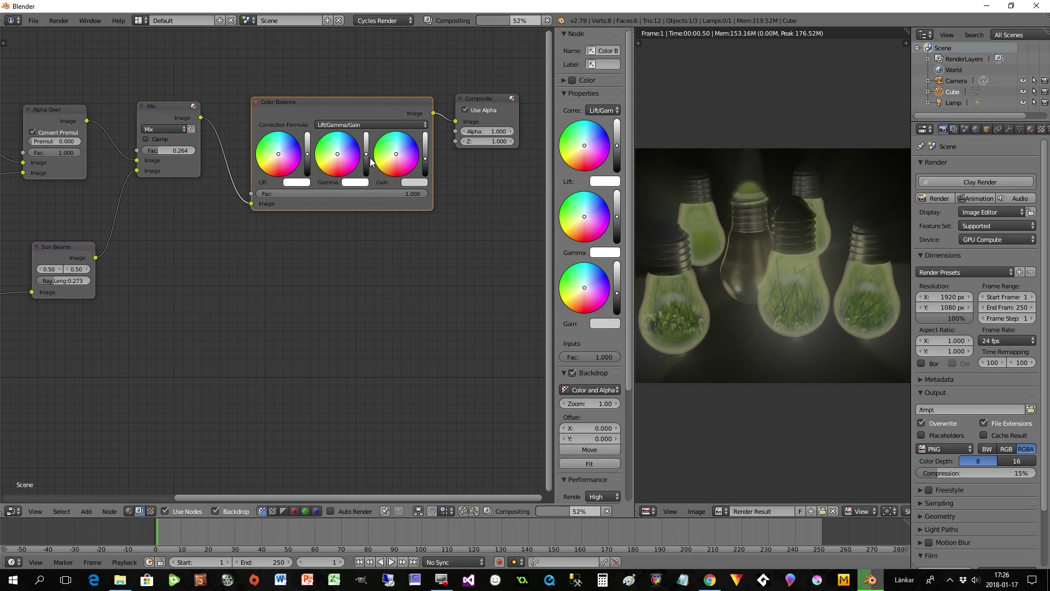
{"action": "left_click", "coordinate": [425, 157]}
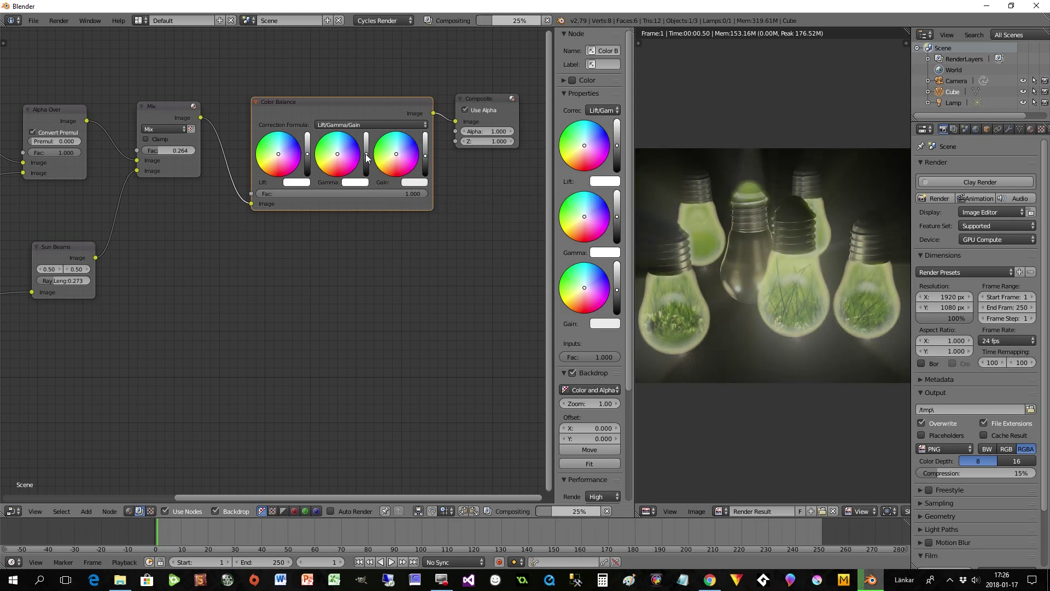
Step: Darken the Color Balance node's Gamma, fine-tune its Lift brightness, and tint Gamma slightly toward yellow-green
{"action": "left_click_drag", "start_coordinate": [366, 154], "coordinate": [366, 160]}
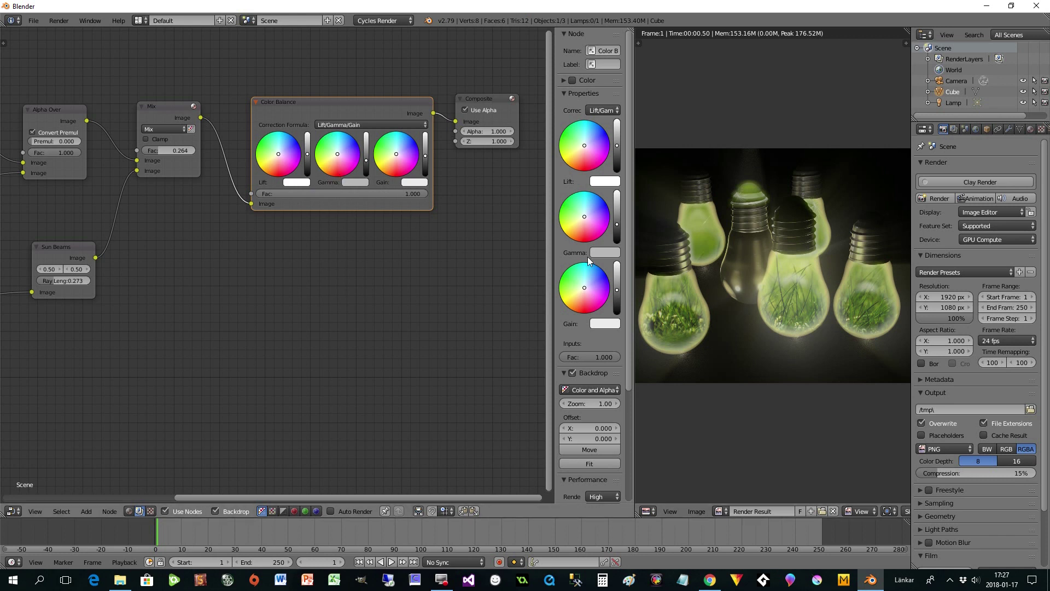
{"action": "left_click_drag", "start_coordinate": [310, 158], "coordinate": [309, 151]}
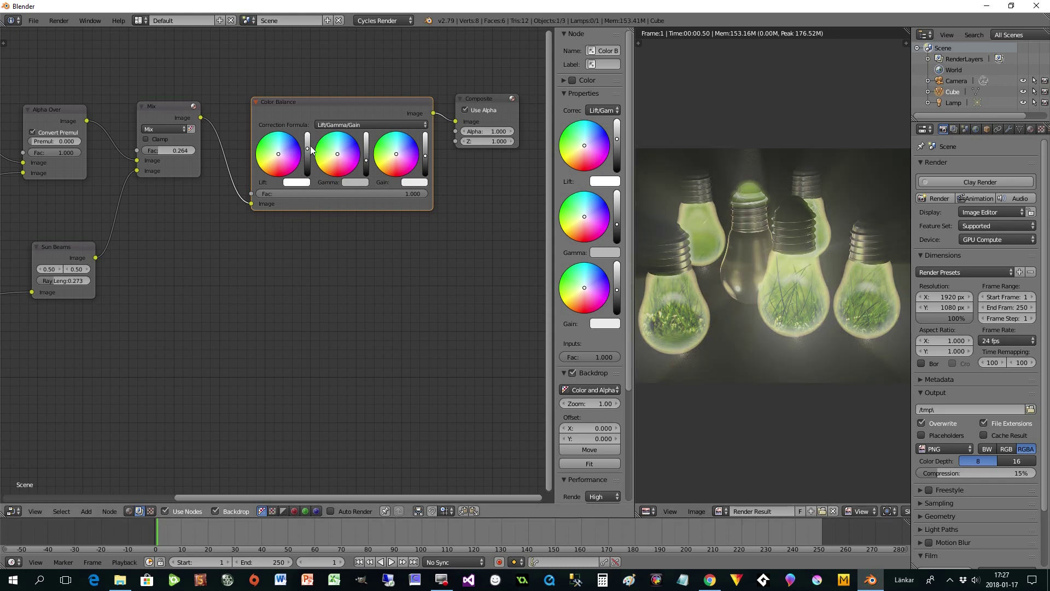
{"action": "left_click_drag", "start_coordinate": [308, 148], "coordinate": [307, 158]}
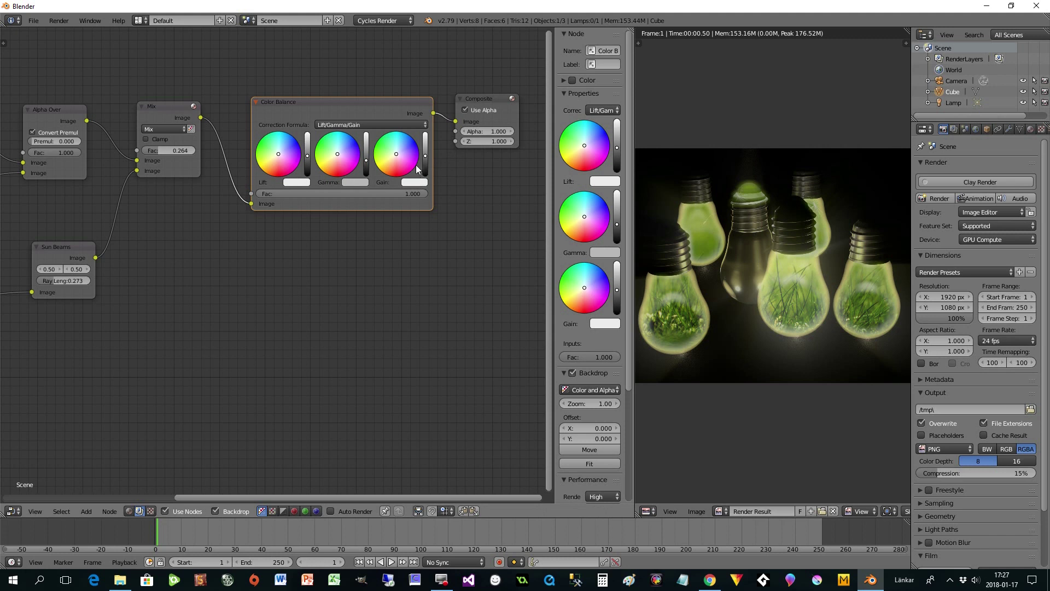
{"action": "left_click_drag", "start_coordinate": [339, 153], "coordinate": [330, 158]}
Step: Set the Mix node's Fac to 0.200 and shift Composite, Color Balance and Mix further along to make room after Alpha Over
{"action": "left_click_drag", "start_coordinate": [169, 151], "coordinate": [166, 151]}
{"action": "left_click_drag", "start_coordinate": [466, 103], "coordinate": [487, 99]}
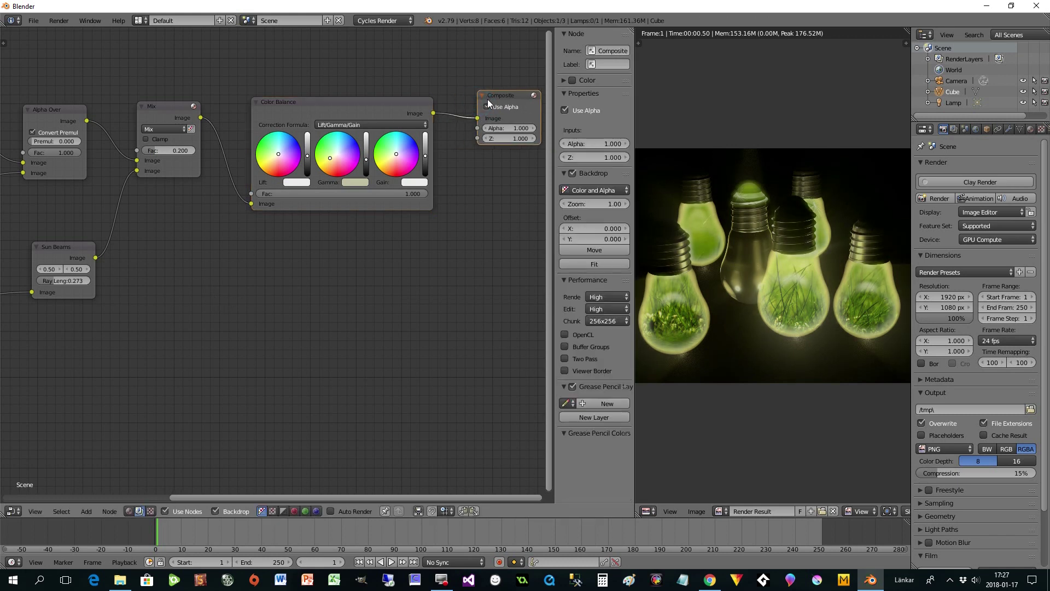
{"action": "left_click_drag", "start_coordinate": [366, 109], "coordinate": [391, 106]}
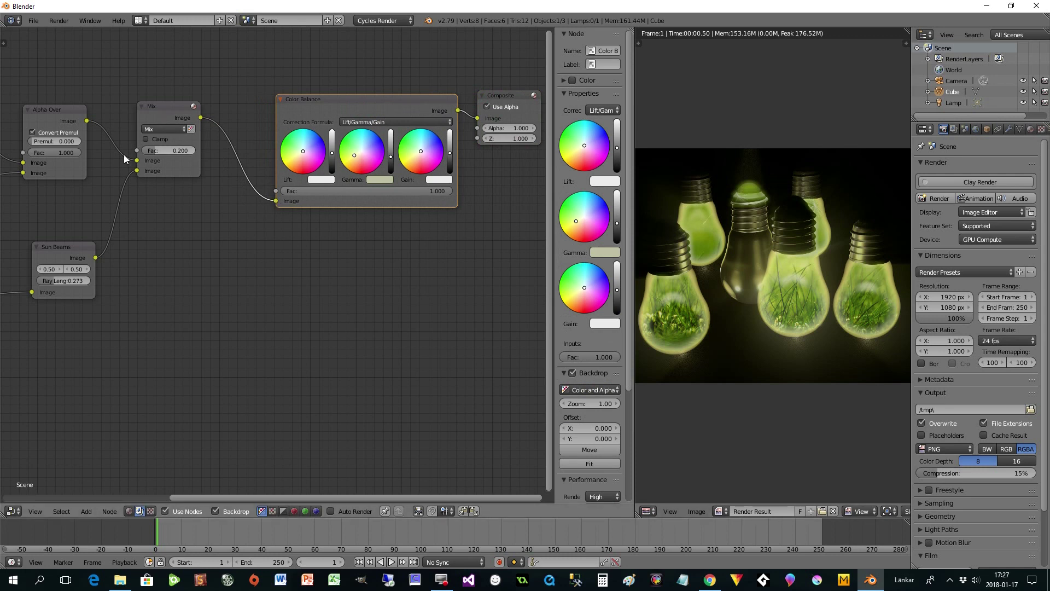
{"action": "left_click_drag", "start_coordinate": [159, 113], "coordinate": [183, 121]}
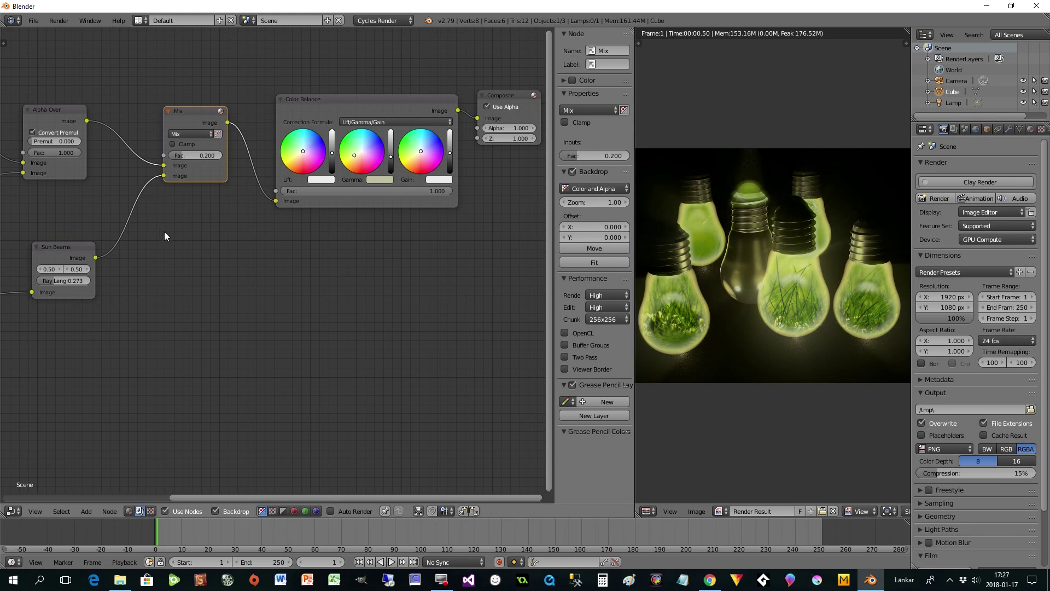
Step: Insert a Glare node on the link between Alpha Over and Mix
{"action": "key", "text": "shift+a"}
{"action": "mouse_move", "coordinate": [167, 236]}
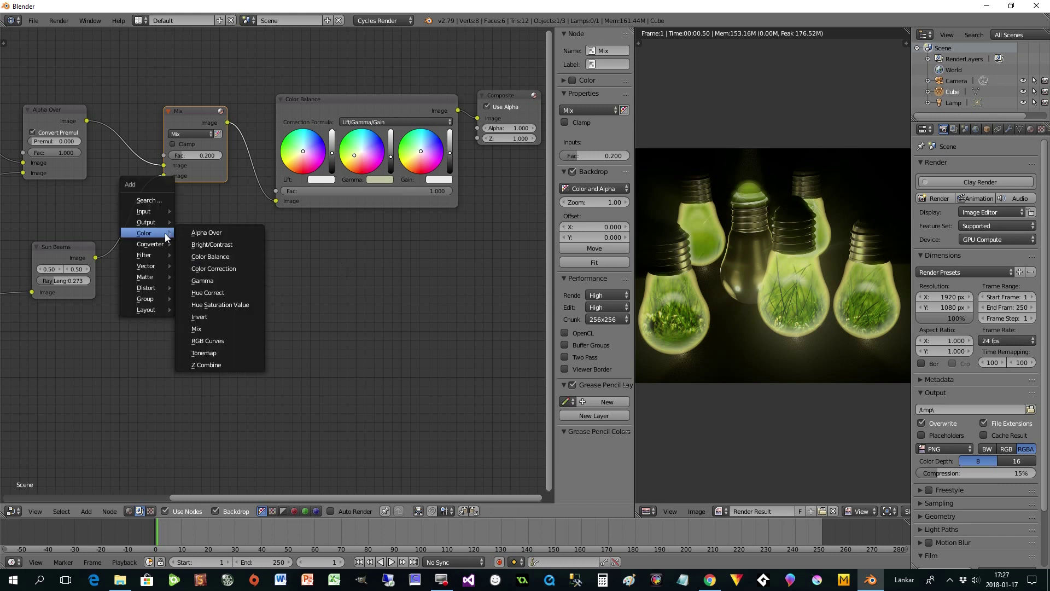
{"action": "mouse_move", "coordinate": [164, 255]}
{"action": "left_click", "coordinate": [210, 339]}
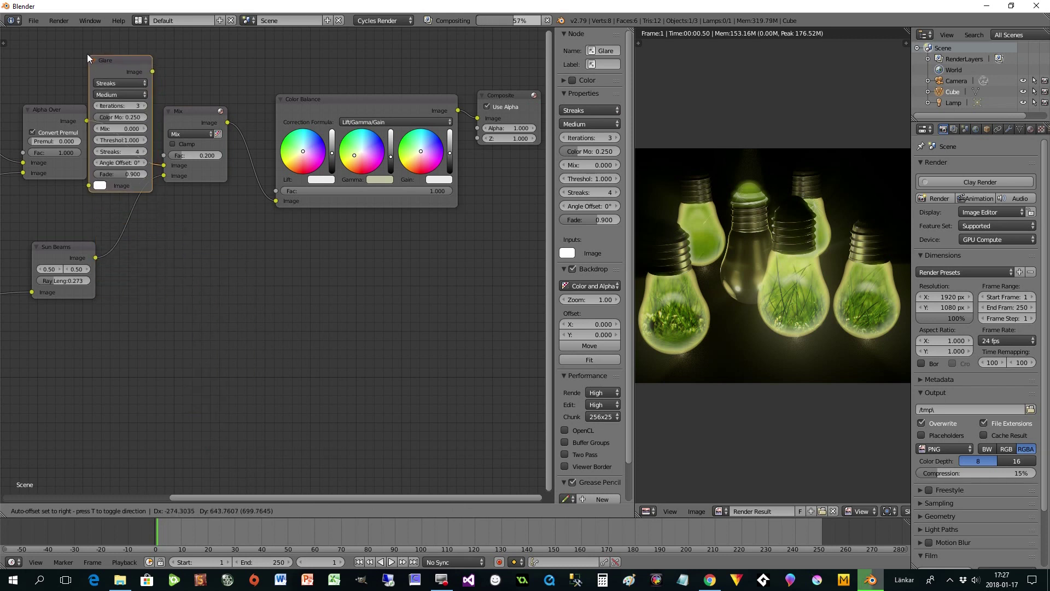
{"action": "left_click", "coordinate": [89, 94]}
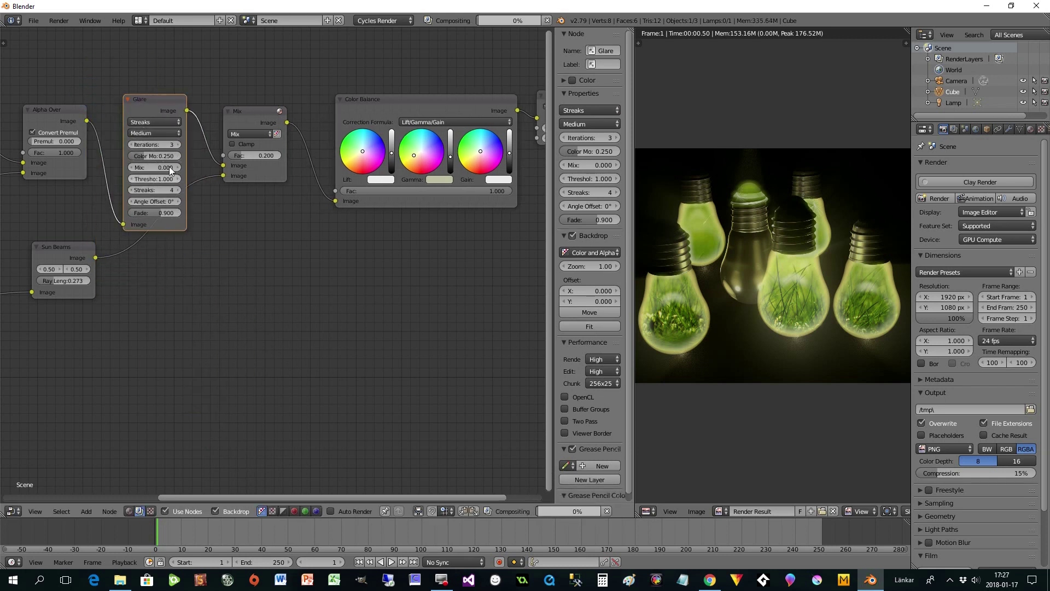
Step: Move the Sun Beams node clear below Glare and set Glare's Threshold to 0.200
{"action": "left_click_drag", "start_coordinate": [71, 245], "coordinate": [142, 280]}
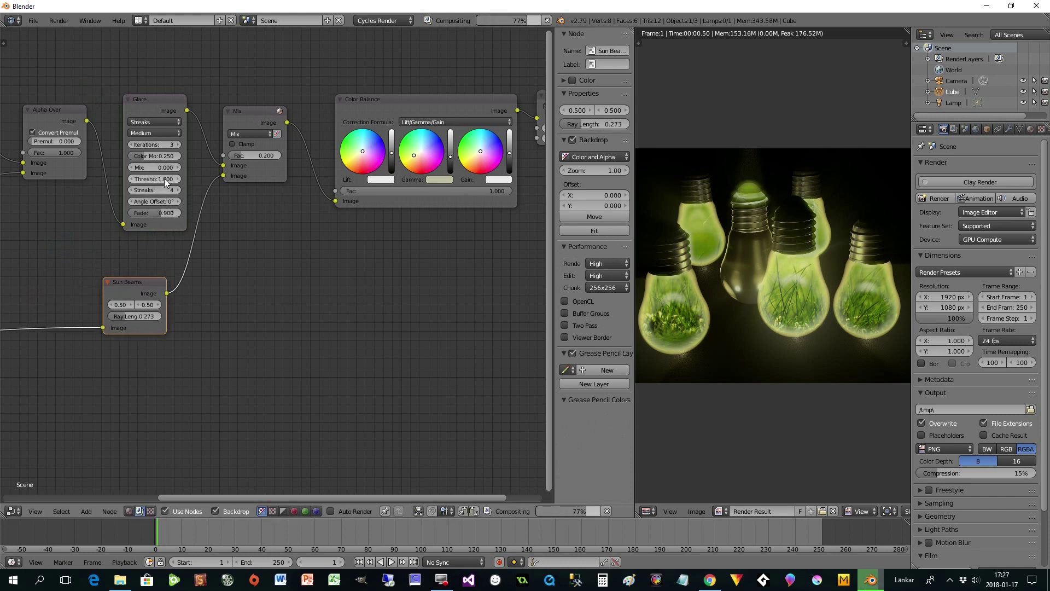
{"action": "left_click_drag", "start_coordinate": [164, 179], "coordinate": [131, 179]}
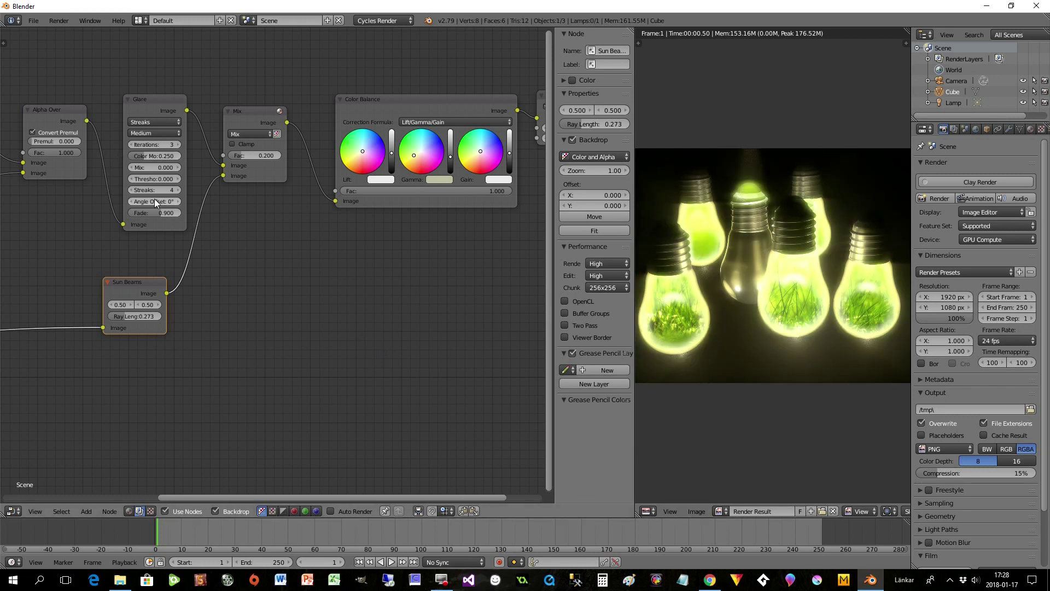
{"action": "mouse_move", "coordinate": [169, 182]}
{"action": "left_mouse_down"}
{"action": "mouse_move", "coordinate": [208, 181]}
{"action": "mouse_move", "coordinate": [177, 179]}
{"action": "left_mouse_up"}
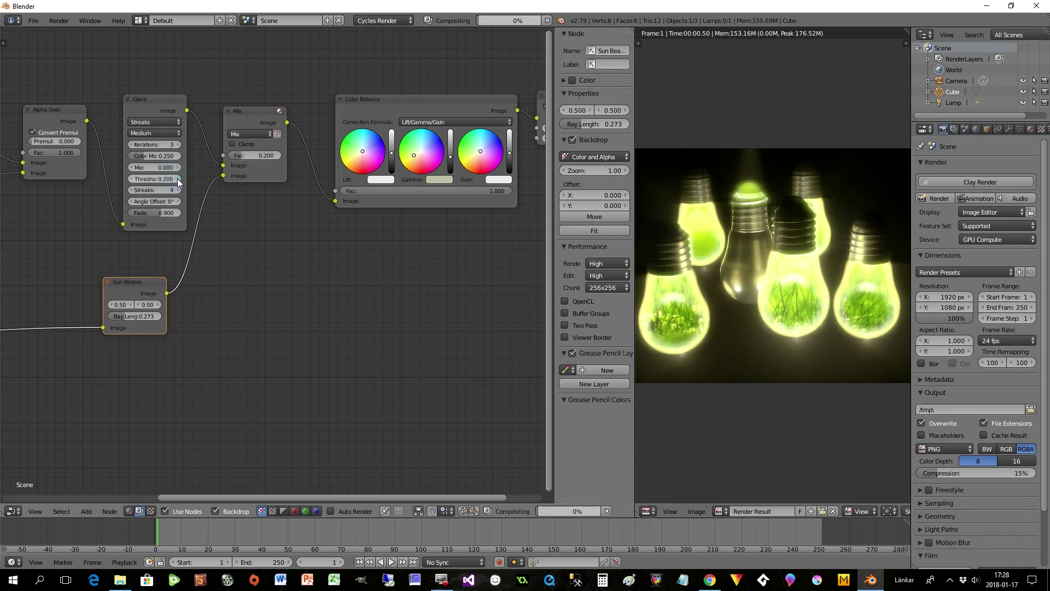
Step: Try the Ghosts glare type with 4 iterations
{"action": "left_click", "coordinate": [163, 119]}
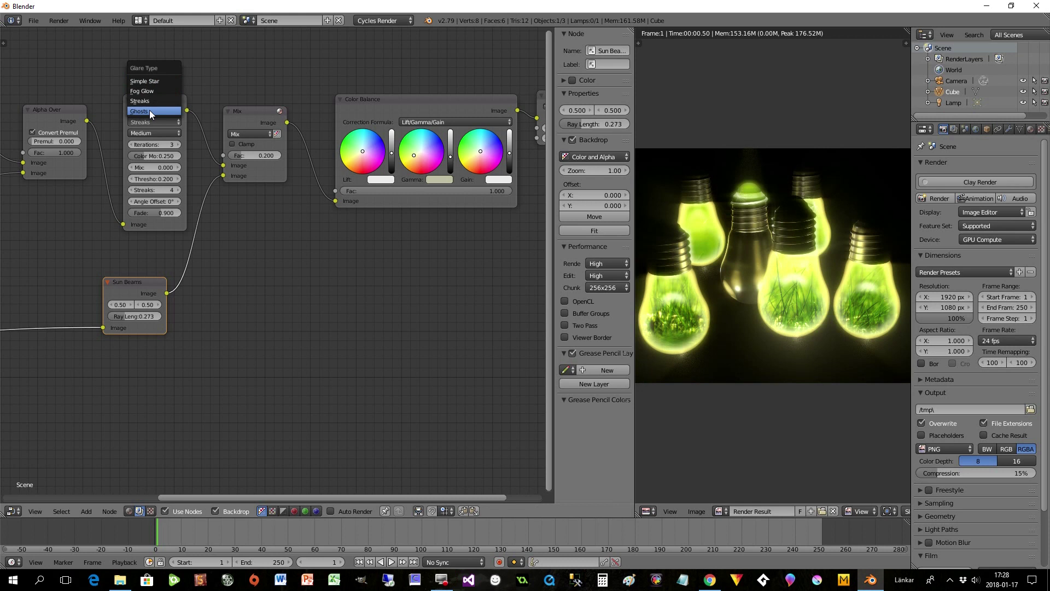
{"action": "left_click", "coordinate": [150, 111]}
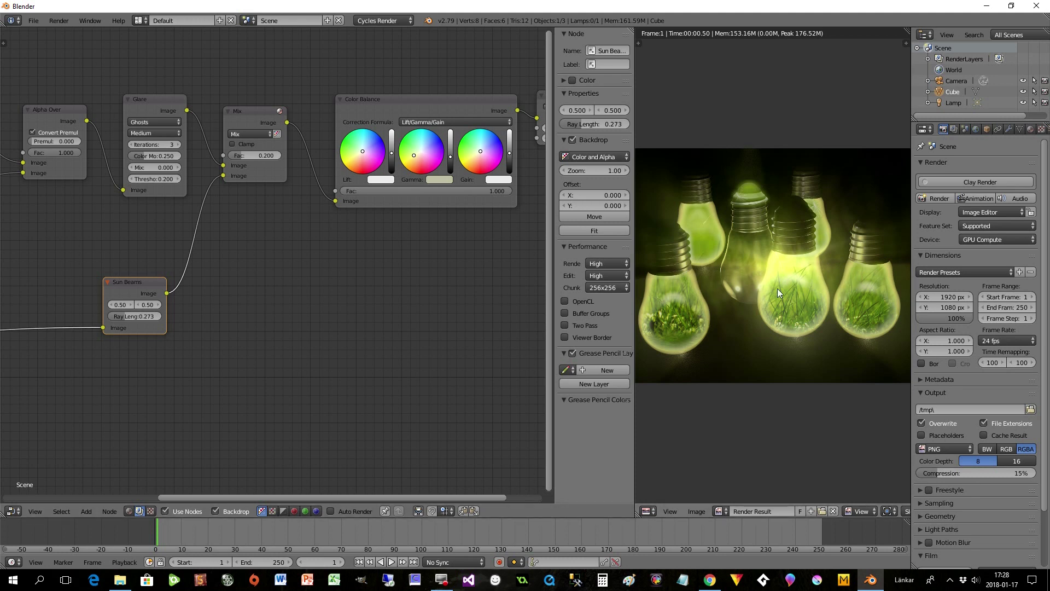
{"action": "left_click", "coordinate": [178, 144]}
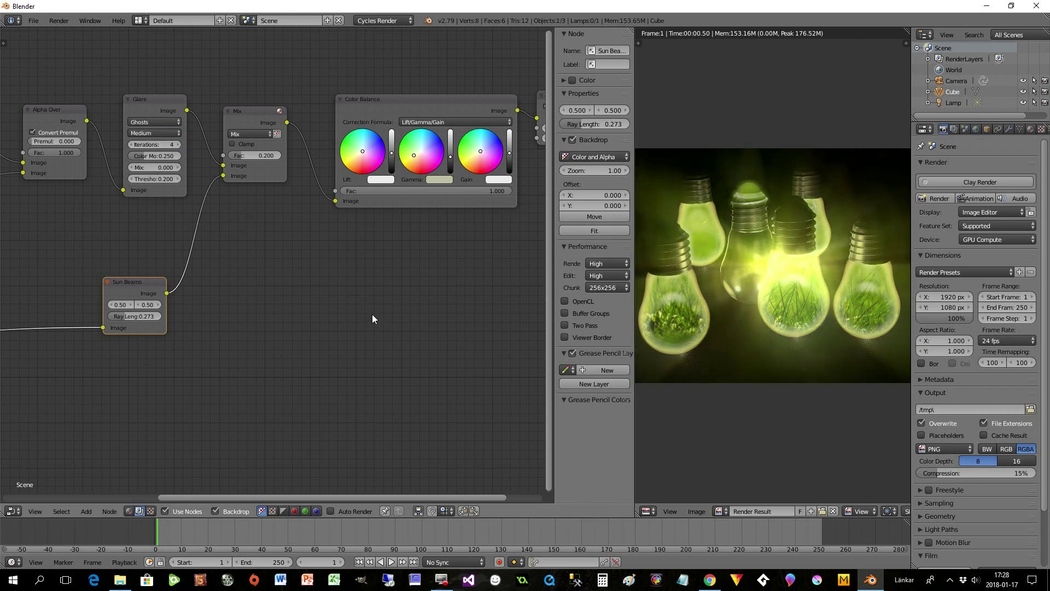
Step: Change the Glare node's type to Fog Glow
{"action": "left_click_drag", "start_coordinate": [426, 498], "coordinate": [464, 493]}
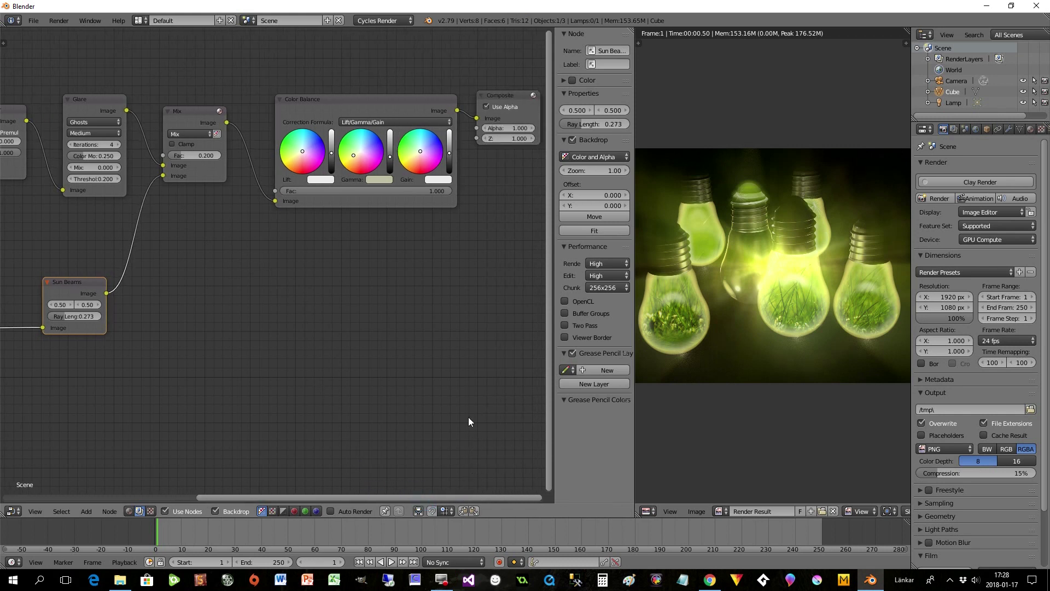
{"action": "left_click", "coordinate": [69, 121]}
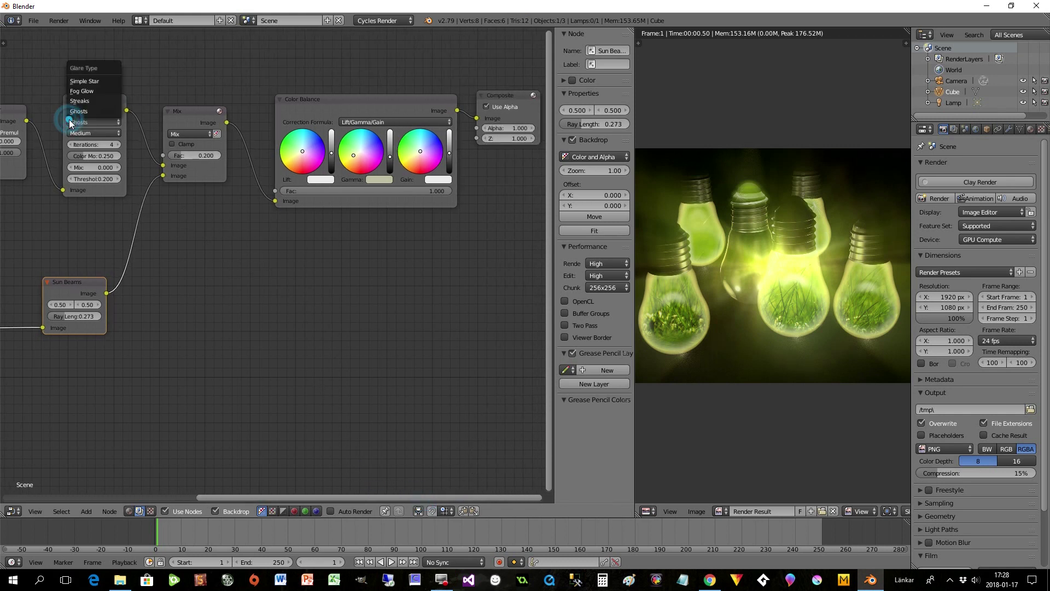
{"action": "left_click", "coordinate": [81, 91]}
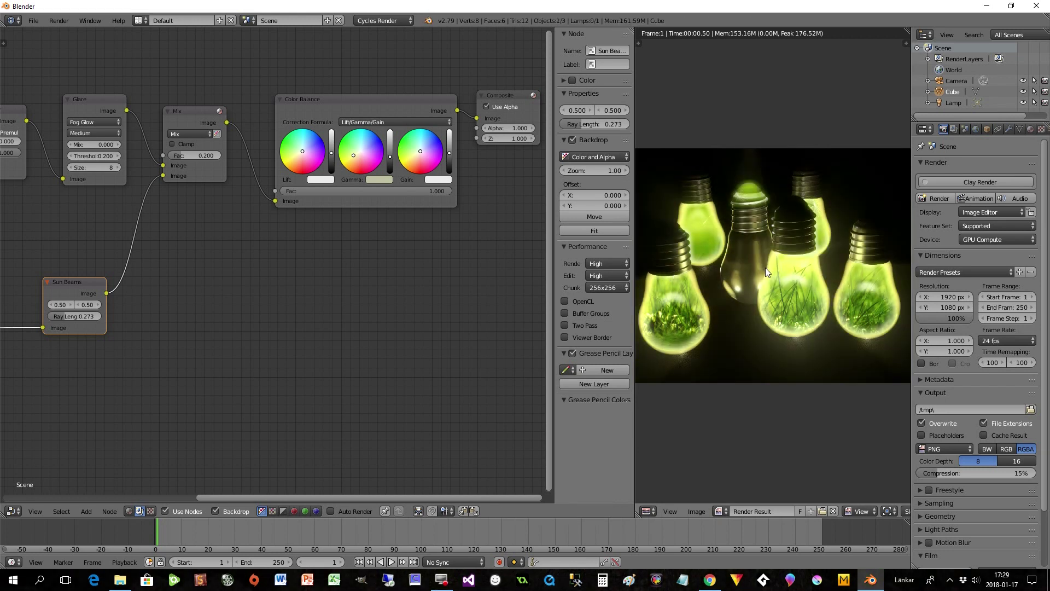
Step: Move the Keying node further away from the light bulb Image node to open space between them
{"action": "left_click_drag", "start_coordinate": [509, 494], "coordinate": [326, 474]}
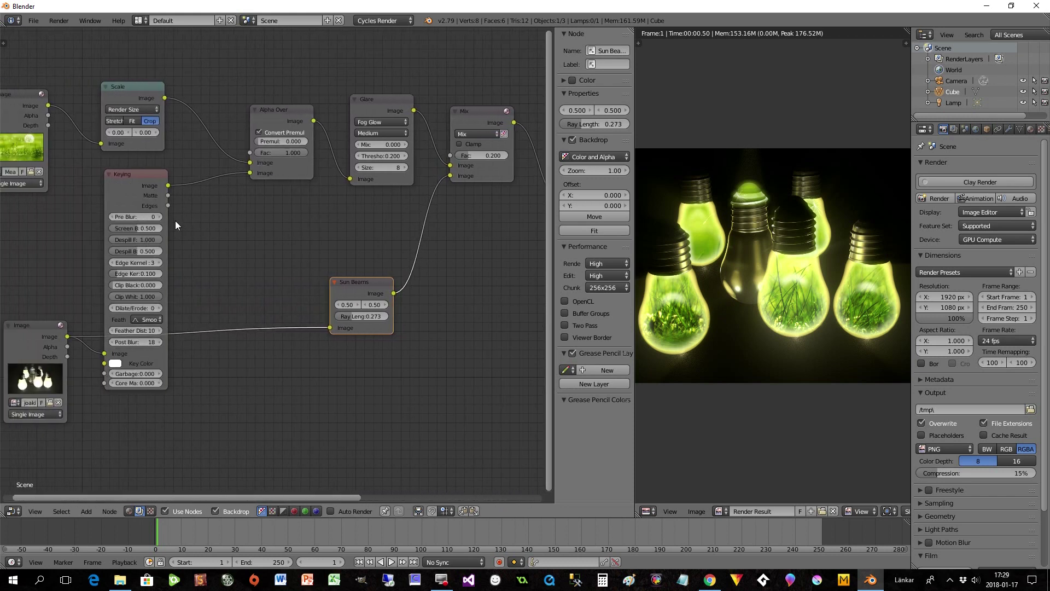
{"action": "left_click", "coordinate": [117, 174]}
{"action": "left_click_drag", "start_coordinate": [117, 174], "coordinate": [145, 179]}
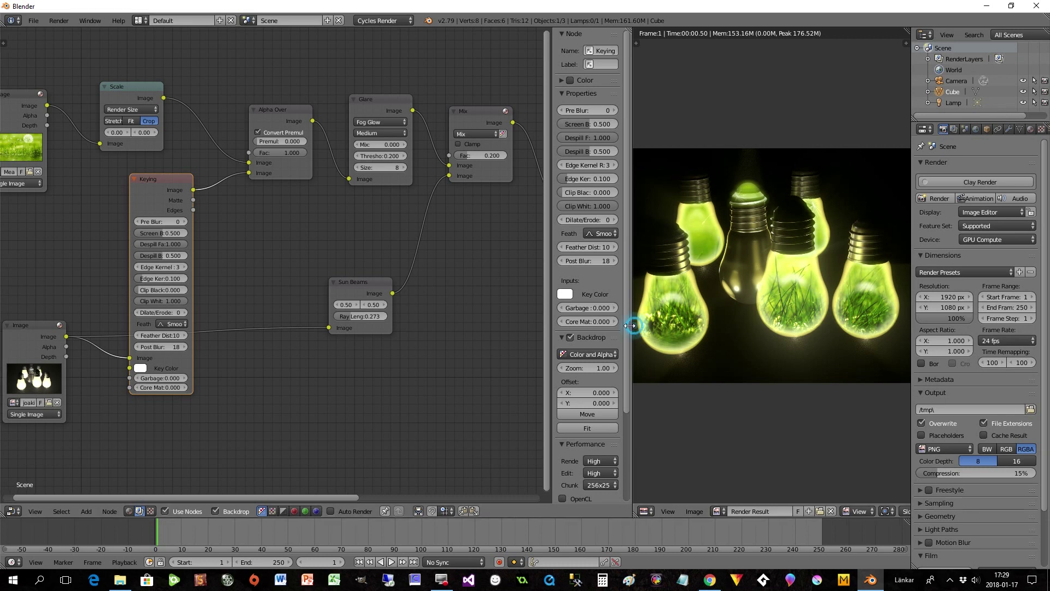
Step: Display the light bulb photo in a widened image editor and switch that editor to Mask mode
{"action": "left_click_drag", "start_coordinate": [633, 326], "coordinate": [448, 326]}
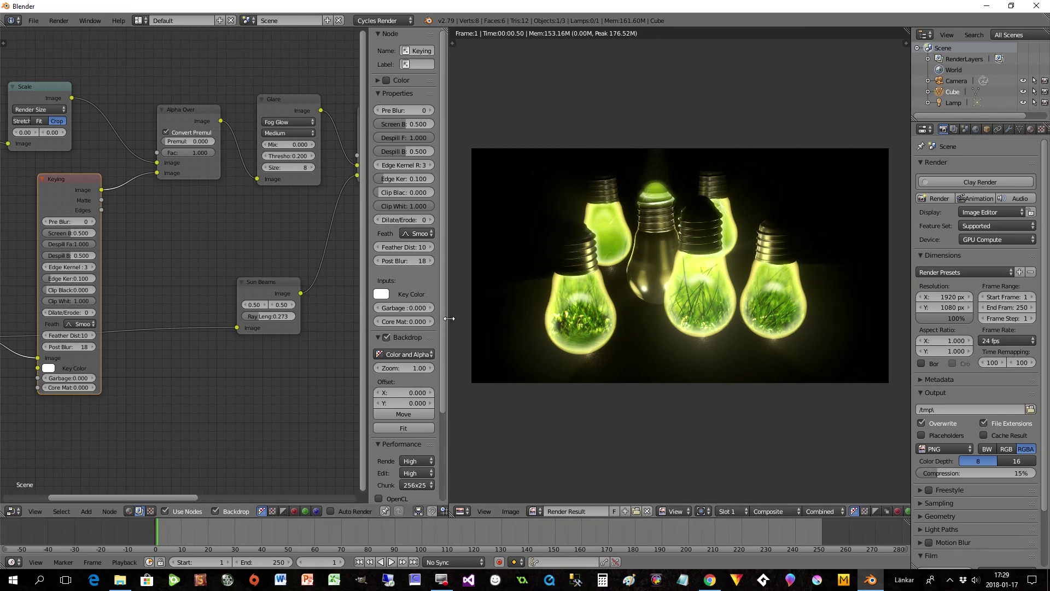
{"action": "left_click", "coordinate": [532, 510]}
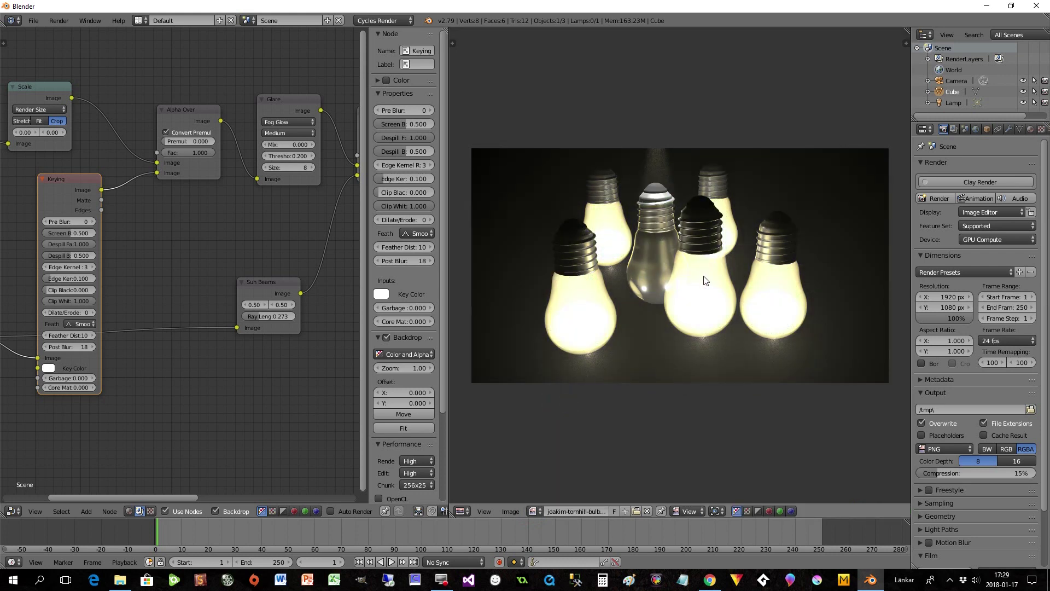
{"action": "left_click", "coordinate": [685, 512]}
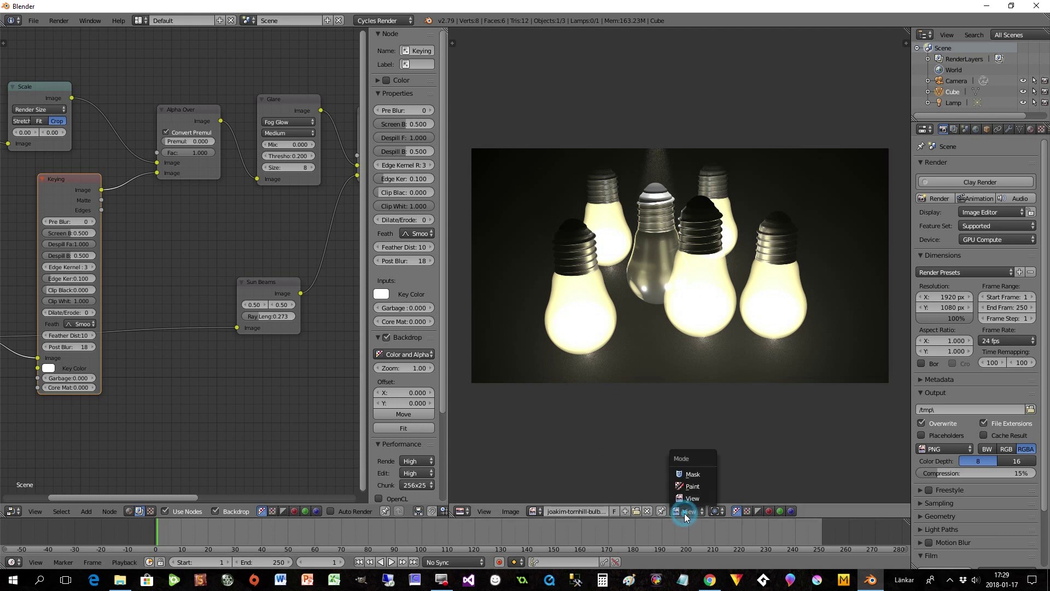
{"action": "left_click", "coordinate": [690, 474]}
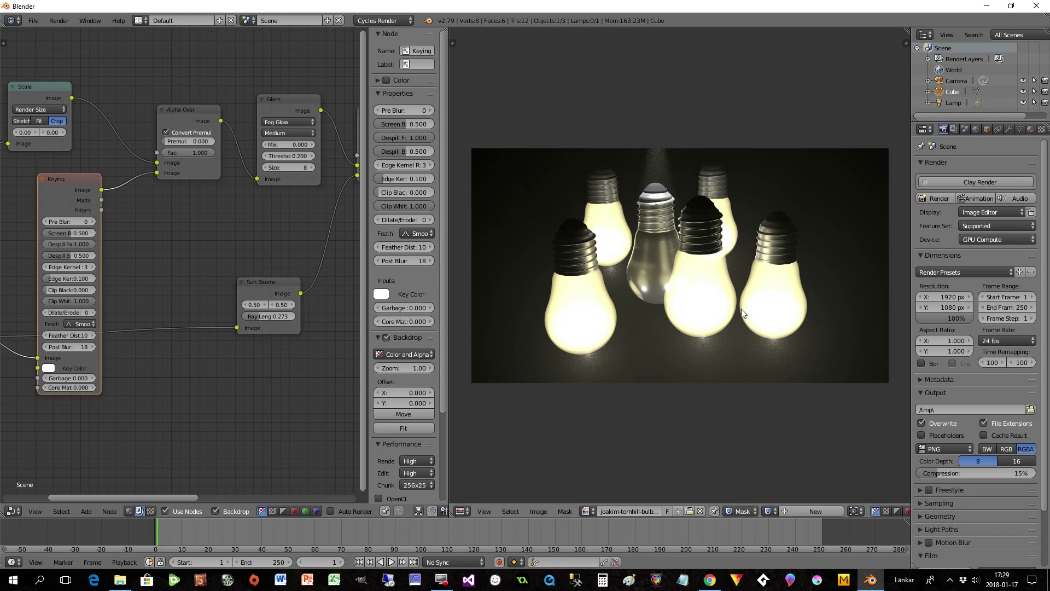
Step: Create a new mask named Sky
{"action": "left_click", "coordinate": [794, 513]}
{"action": "double_click", "coordinate": [826, 511]}
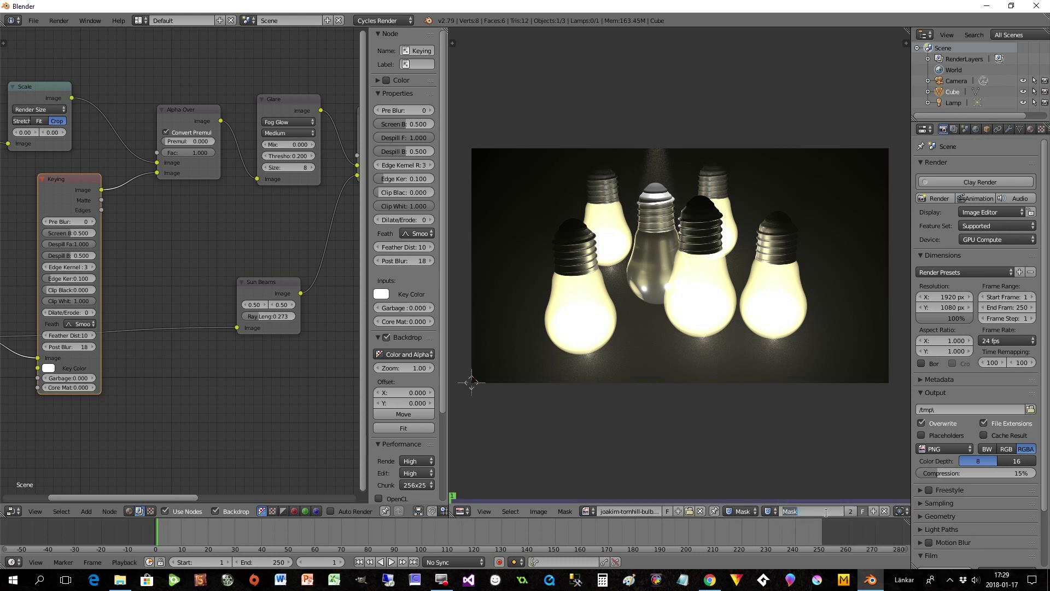
{"action": "type", "text": "Sky"}
{"action": "key", "text": "Return"}
Step: Draw a closed rectangular mask over the upper part of the photo, with its lower edge crossing the front bulbs' screw caps
{"action": "left_click", "coordinate": [888, 149], "text": "ctrl"}
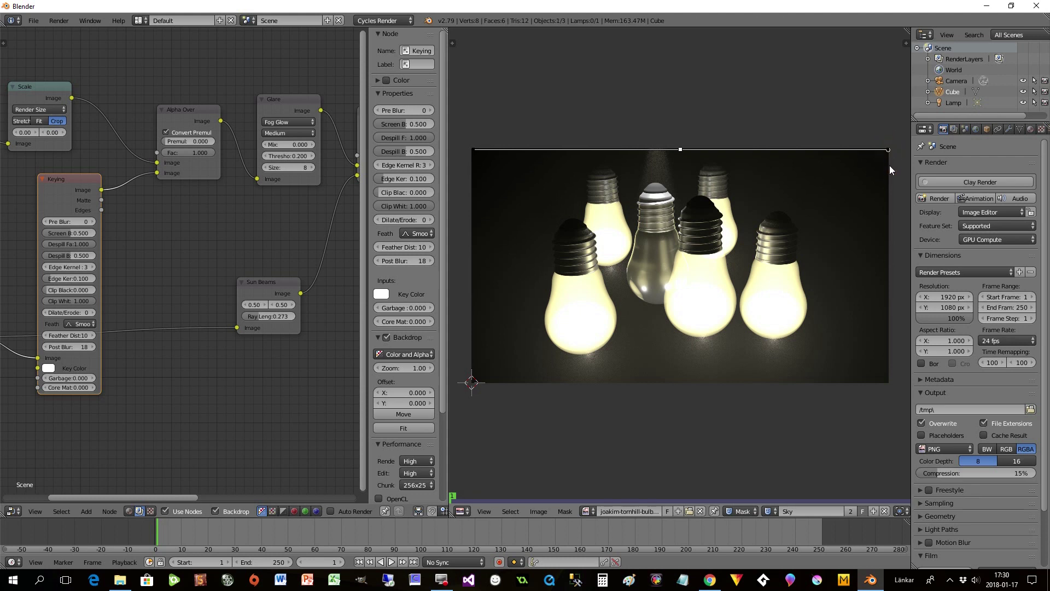
{"action": "left_click", "coordinate": [887, 237], "text": "ctrl"}
{"action": "left_click", "coordinate": [473, 238], "text": "ctrl"}
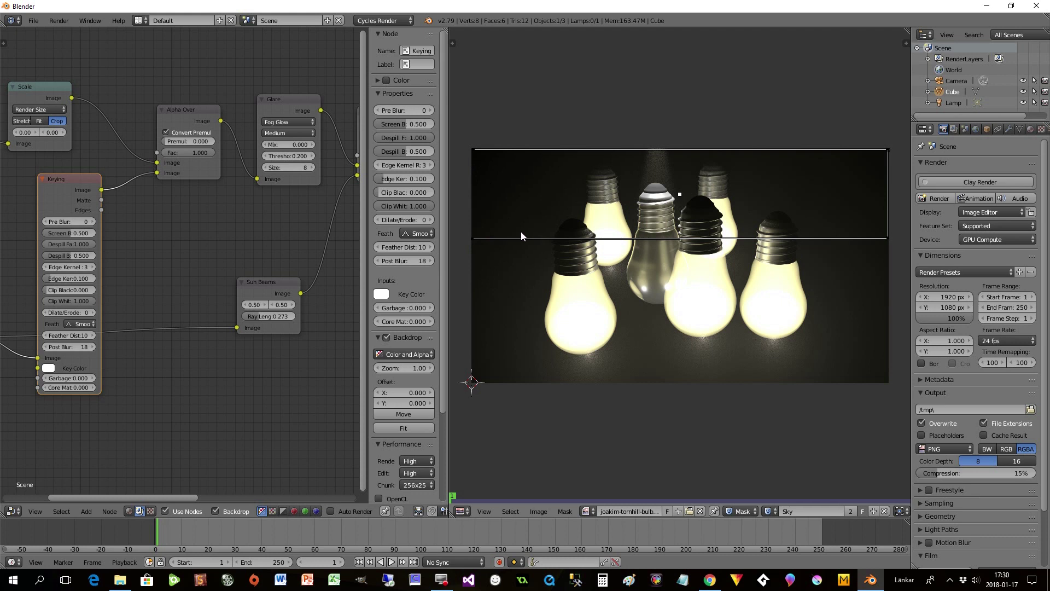
{"action": "key", "text": "alt+c"}
Step: Add points to the mask's lower edge at the rightmost bulb and pull them up toward the top of its cap
{"action": "left_click", "coordinate": [756, 238]}
{"action": "left_click", "coordinate": [798, 237], "text": "ctrl"}
{"action": "left_click", "coordinate": [779, 239], "text": "ctrl"}
{"action": "left_click_drag", "start_coordinate": [779, 239], "coordinate": [758, 229]}
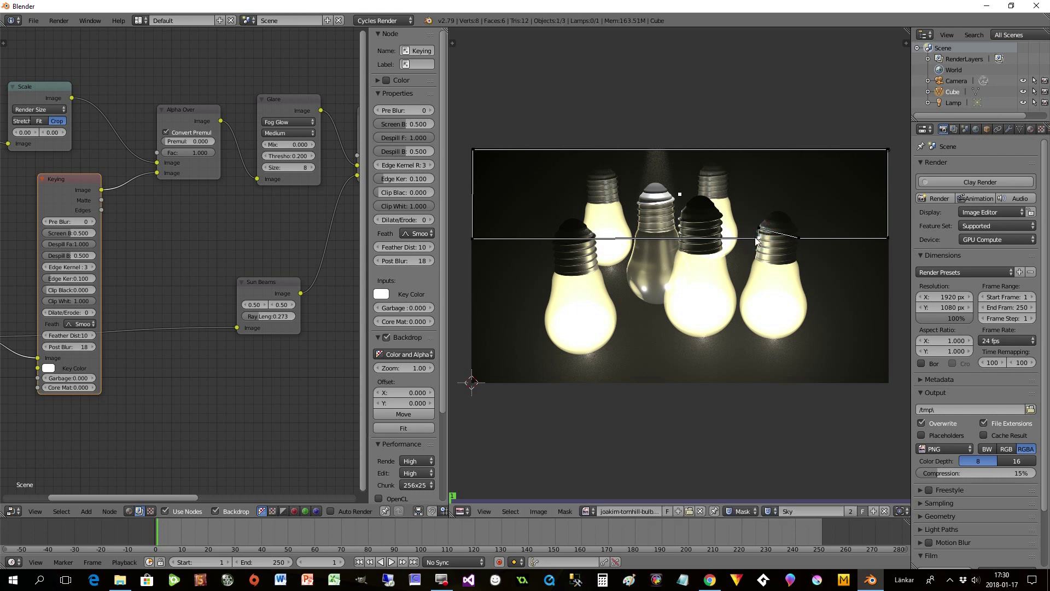
{"action": "mouse_move", "coordinate": [759, 240]}
{"action": "left_mouse_down"}
{"action": "mouse_move", "coordinate": [781, 234]}
{"action": "mouse_move", "coordinate": [765, 217]}
{"action": "left_mouse_up"}
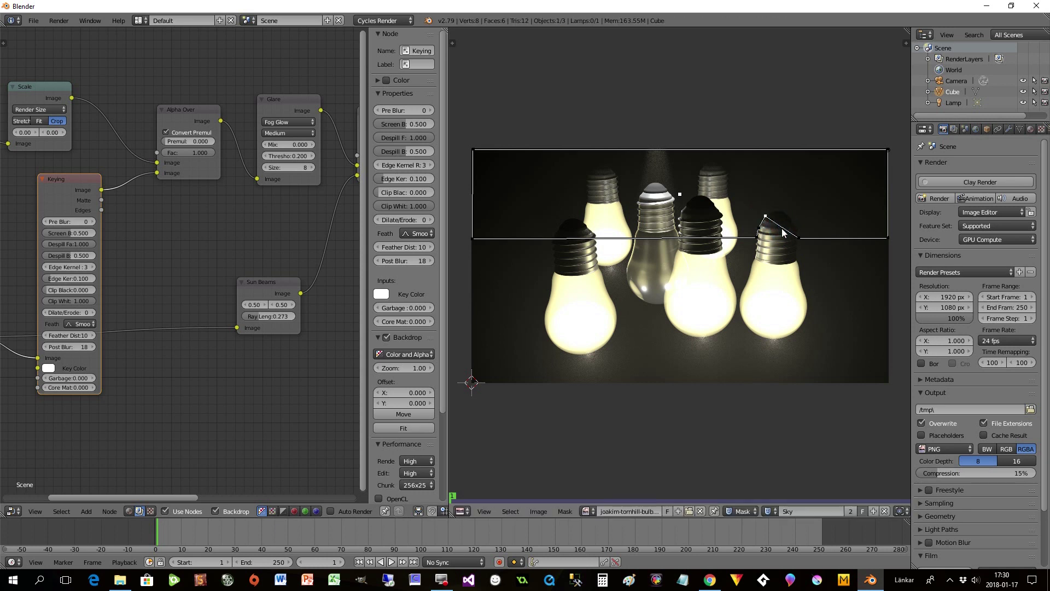
Step: Add mask points over the top and down the left side of the rightmost bulb's cap, fitting them to its outline
{"action": "scroll", "coordinate": [782, 235], "scroll_direction": "up", "scroll_amount": 3}
{"action": "scroll", "coordinate": [782, 272], "scroll_direction": "down", "scroll_amount": 5}
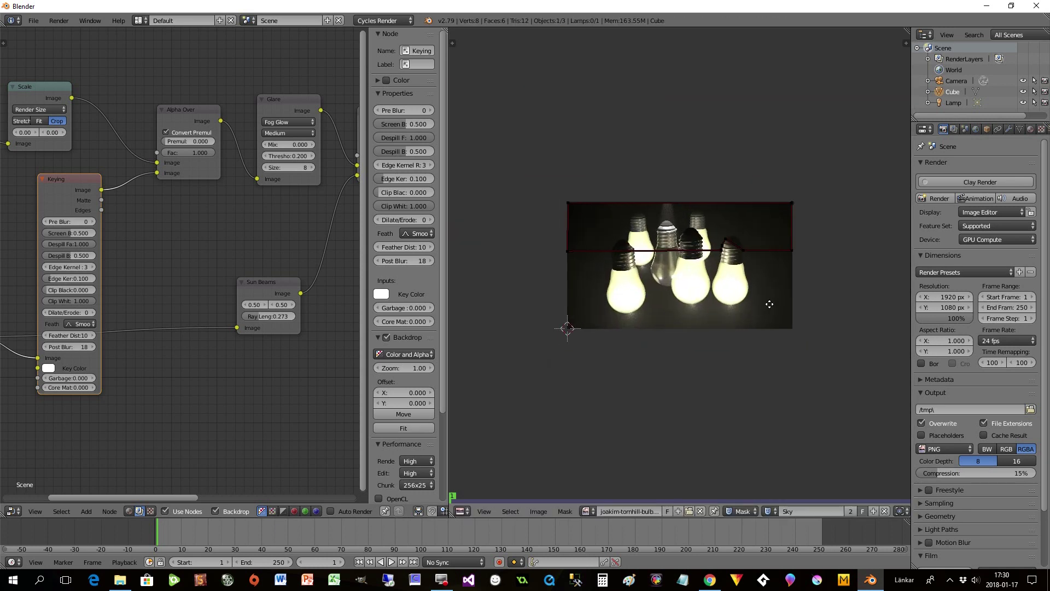
{"action": "scroll", "coordinate": [766, 307], "scroll_direction": "up", "scroll_amount": 5}
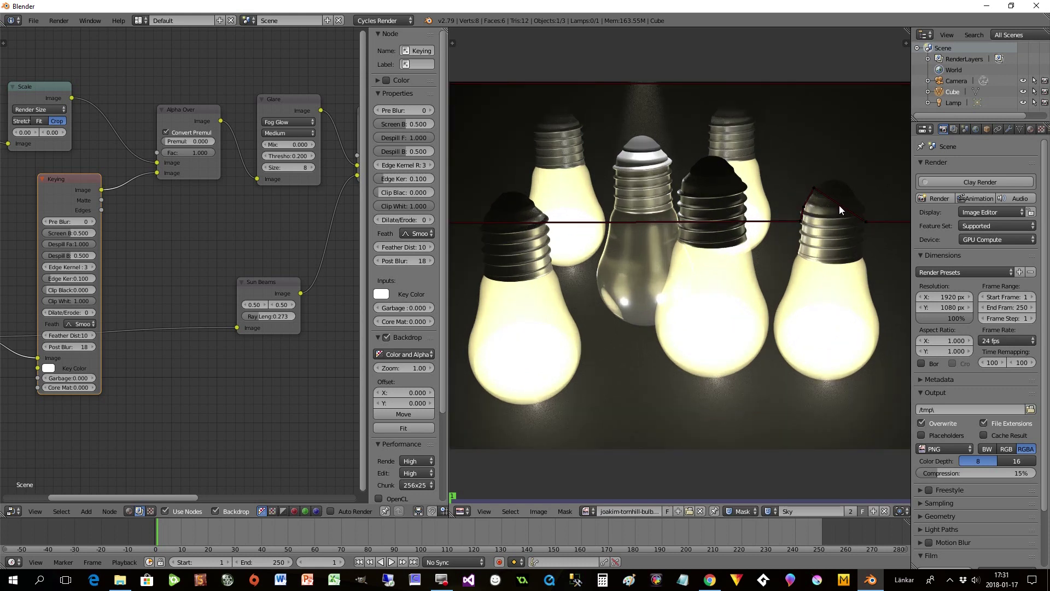
{"action": "left_click_drag", "start_coordinate": [841, 205], "coordinate": [804, 205], "text": "ctrl"}
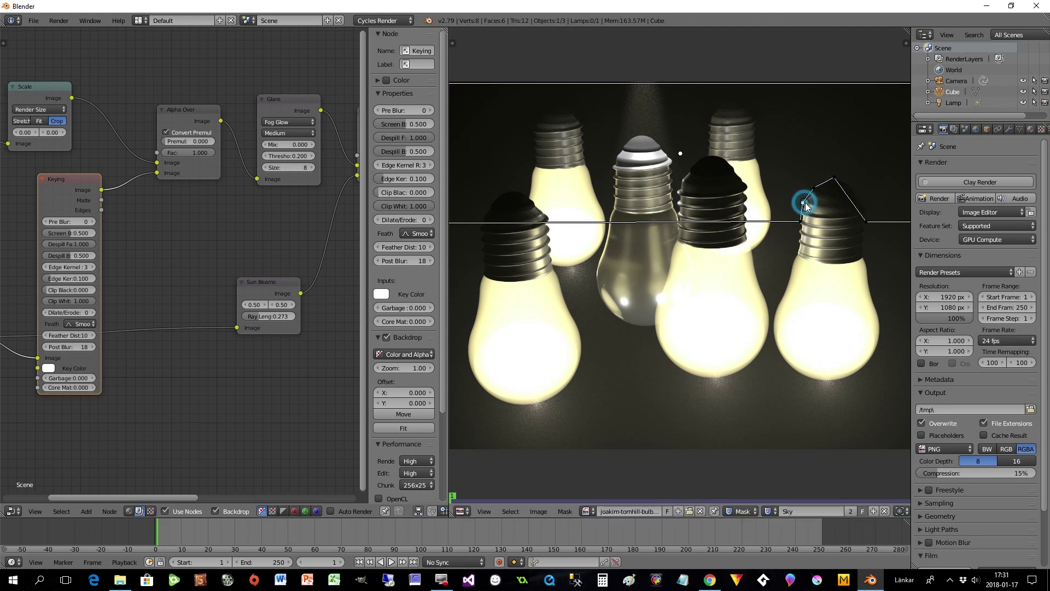
{"action": "left_click", "coordinate": [814, 189], "text": "ctrl"}
{"action": "left_click_drag", "start_coordinate": [814, 189], "coordinate": [817, 184]}
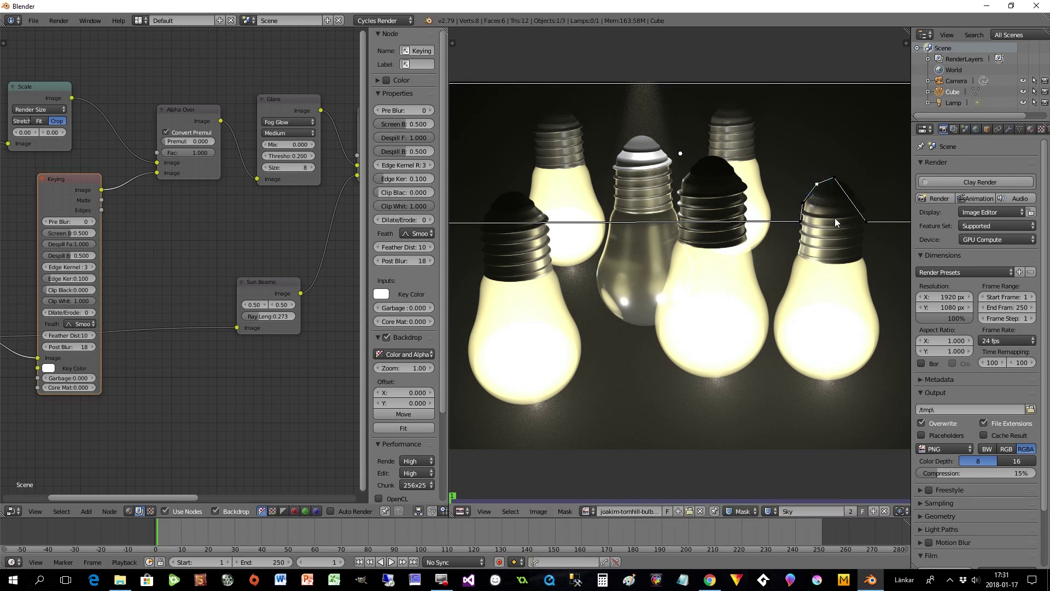
Step: Add mask points along the right side of the rightmost bulb's cap and fit them to its curve
{"action": "left_click", "coordinate": [851, 201], "text": "ctrl"}
{"action": "left_click_drag", "start_coordinate": [850, 200], "coordinate": [860, 196]}
{"action": "left_click", "coordinate": [847, 187]}
{"action": "left_click", "coordinate": [847, 186]}
{"action": "left_click_drag", "start_coordinate": [849, 186], "coordinate": [850, 187]}
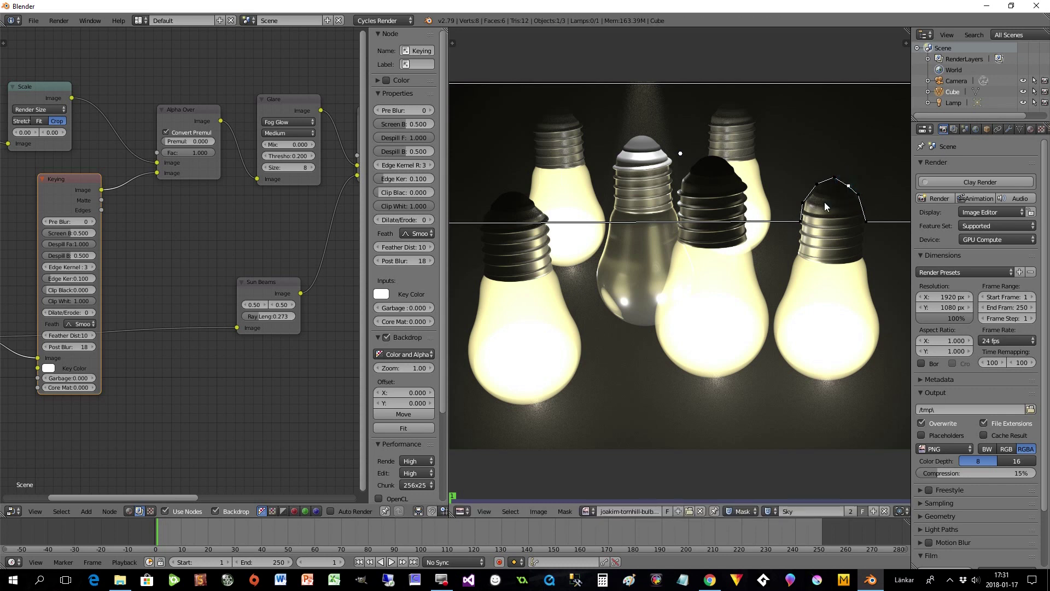
Step: Add points to the mask's lower edge between the rightmost and front middle bulbs, and pull one up toward the rear bulb
{"action": "left_click", "coordinate": [772, 221]}
{"action": "left_click", "coordinate": [727, 219], "text": "ctrl"}
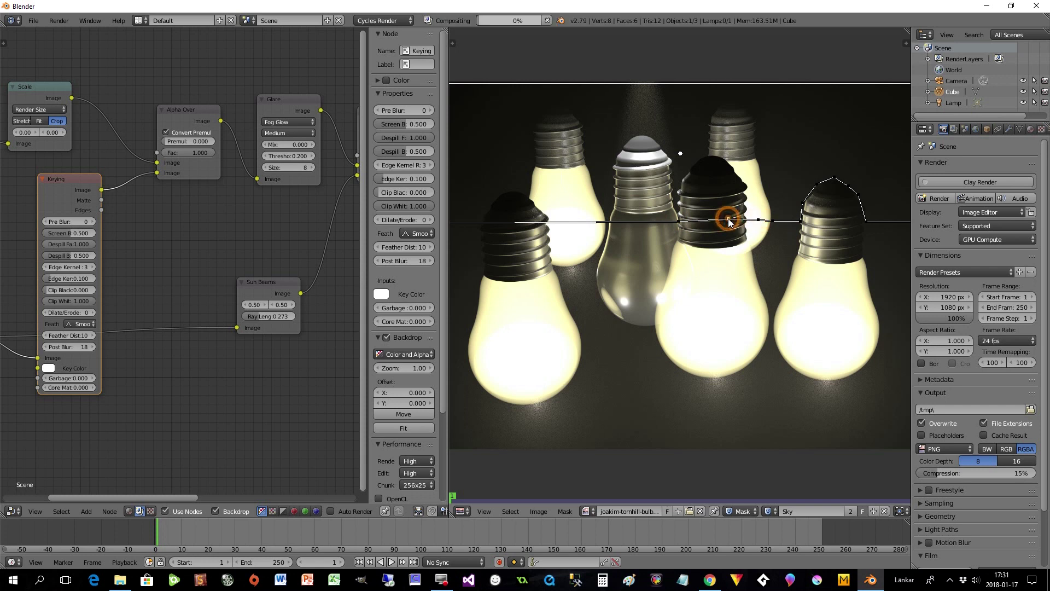
{"action": "left_click_drag", "start_coordinate": [758, 218], "coordinate": [757, 160]}
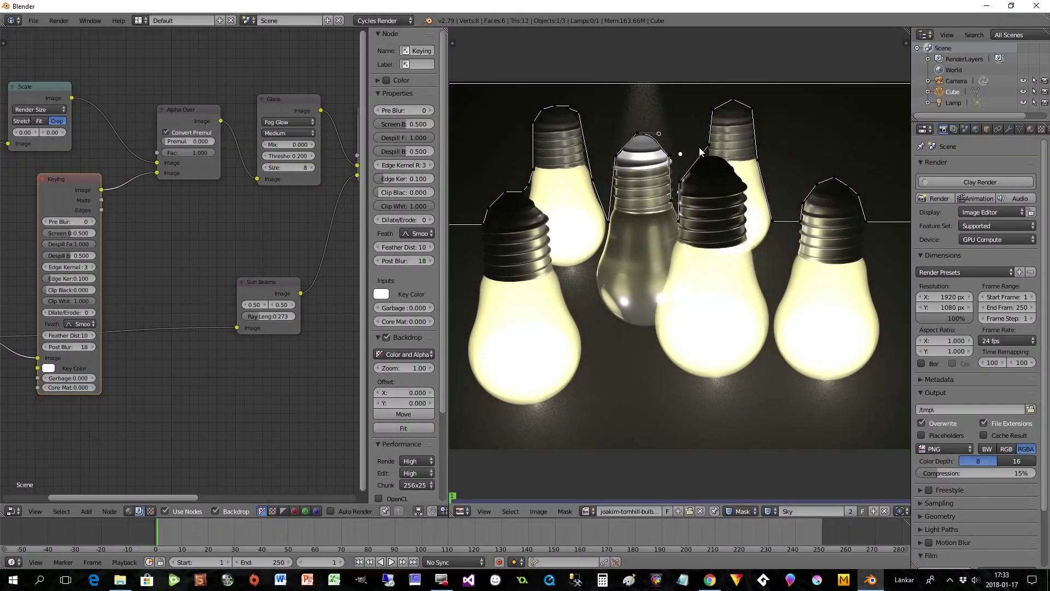
Step: Set the mask point between the rear-right and front middle bulbs to Aligned Single handles and adjust its position and handle
{"action": "right_click", "coordinate": [709, 145]}
{"action": "key", "text": "v"}
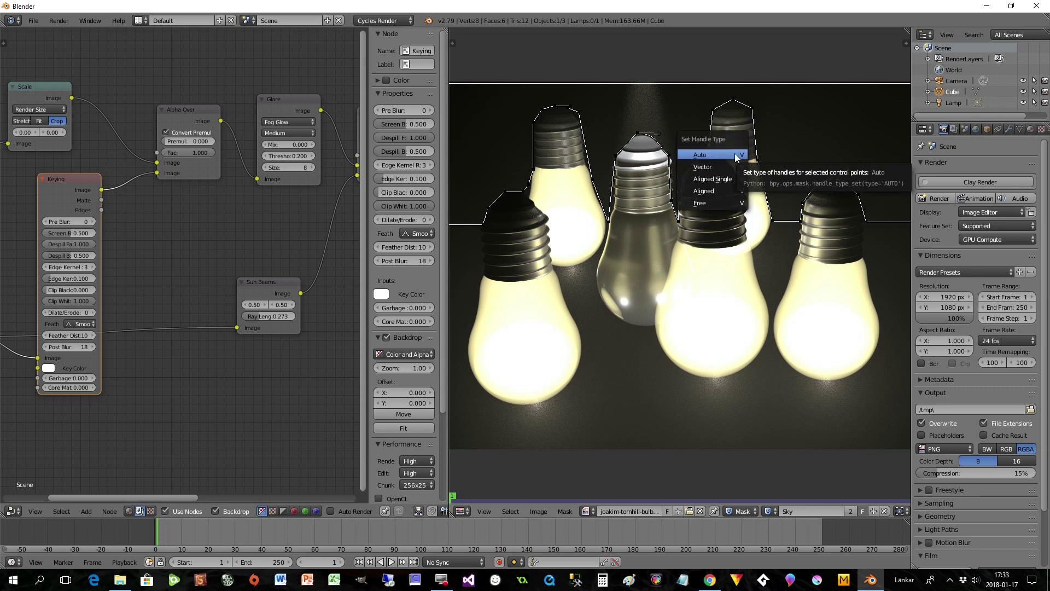
{"action": "left_click", "coordinate": [719, 181]}
{"action": "left_click_drag", "start_coordinate": [694, 136], "coordinate": [691, 134]}
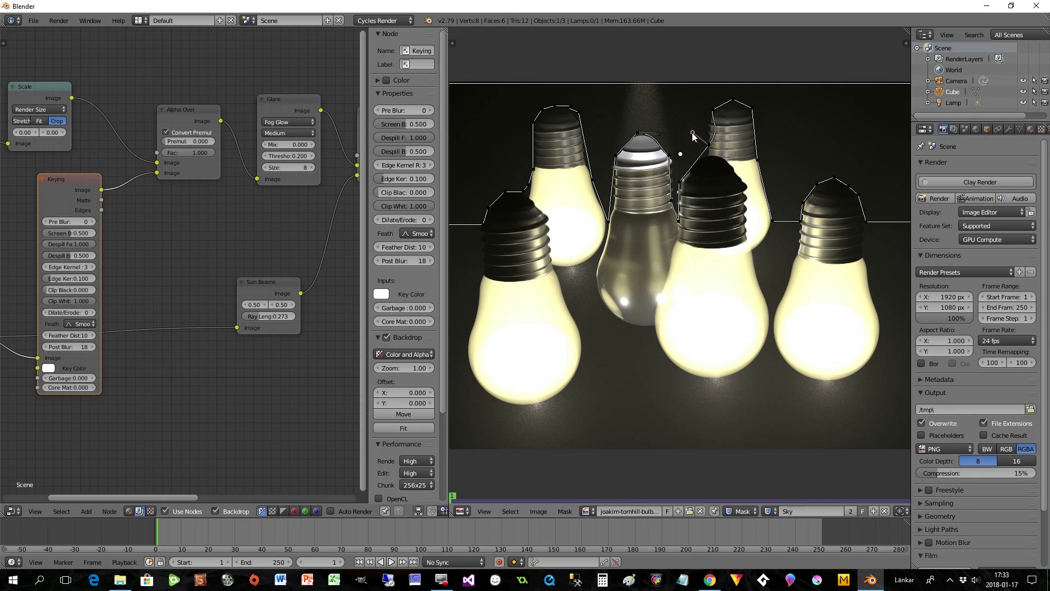
{"action": "key", "text": "g"}
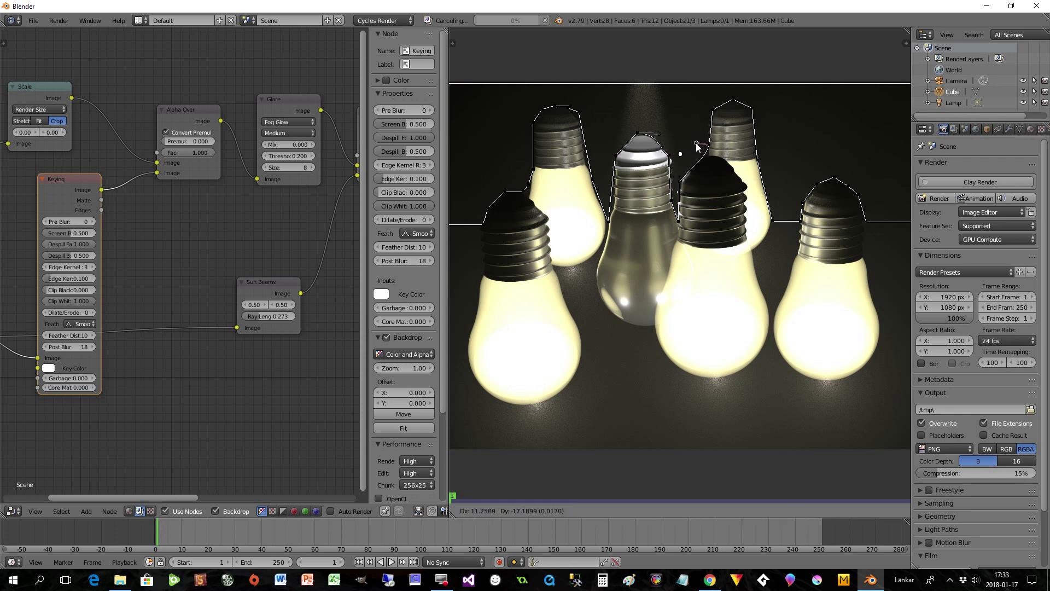
{"action": "left_click", "coordinate": [697, 147]}
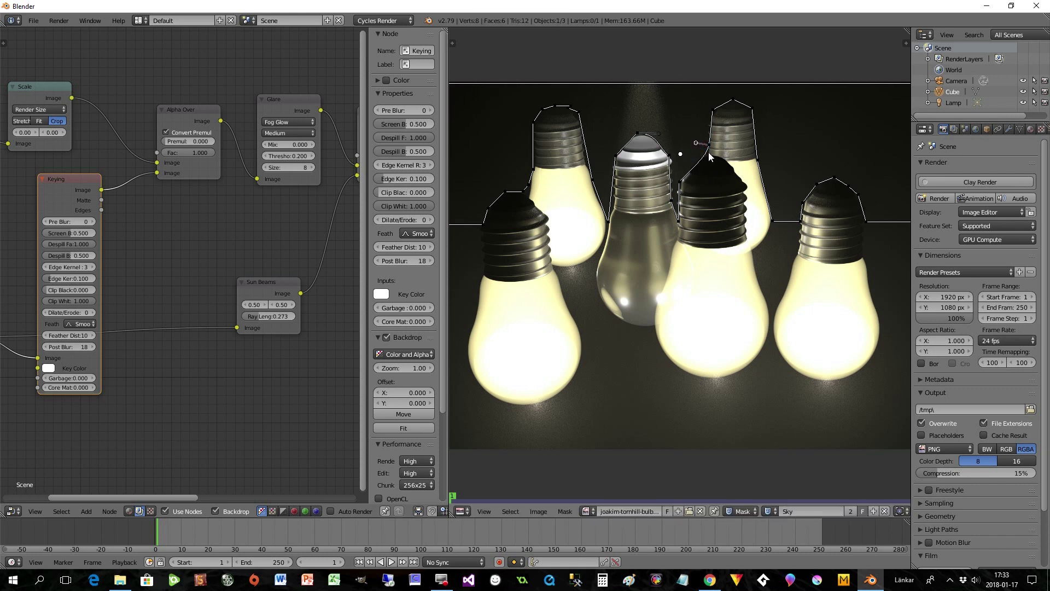
Step: Change the same mask point's handles to Aligned and refit the curve where the rear-right bulb meets the front middle cap
{"action": "left_click", "coordinate": [705, 144]}
{"action": "left_click", "coordinate": [712, 109]}
{"action": "key", "text": "v"}
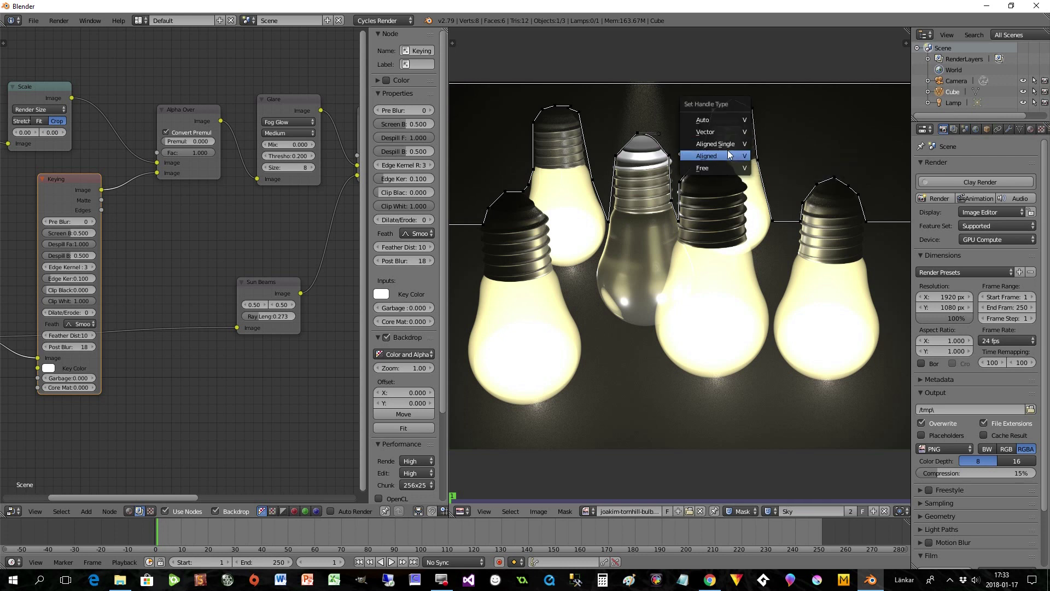
{"action": "left_click", "coordinate": [729, 156]}
{"action": "left_click", "coordinate": [720, 92]}
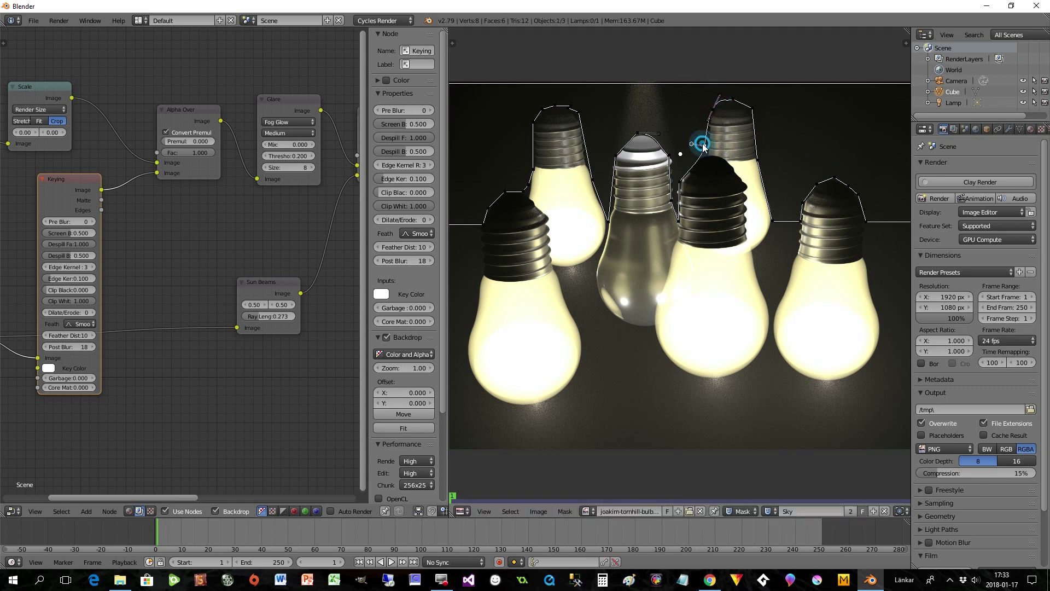
{"action": "key", "text": "g"}
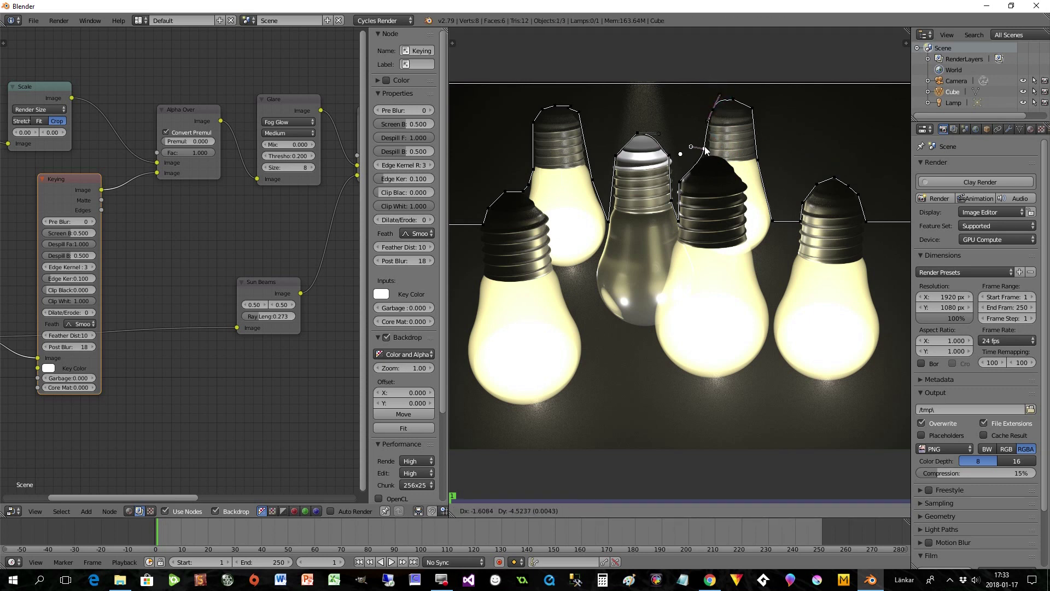
{"action": "left_click", "coordinate": [705, 149]}
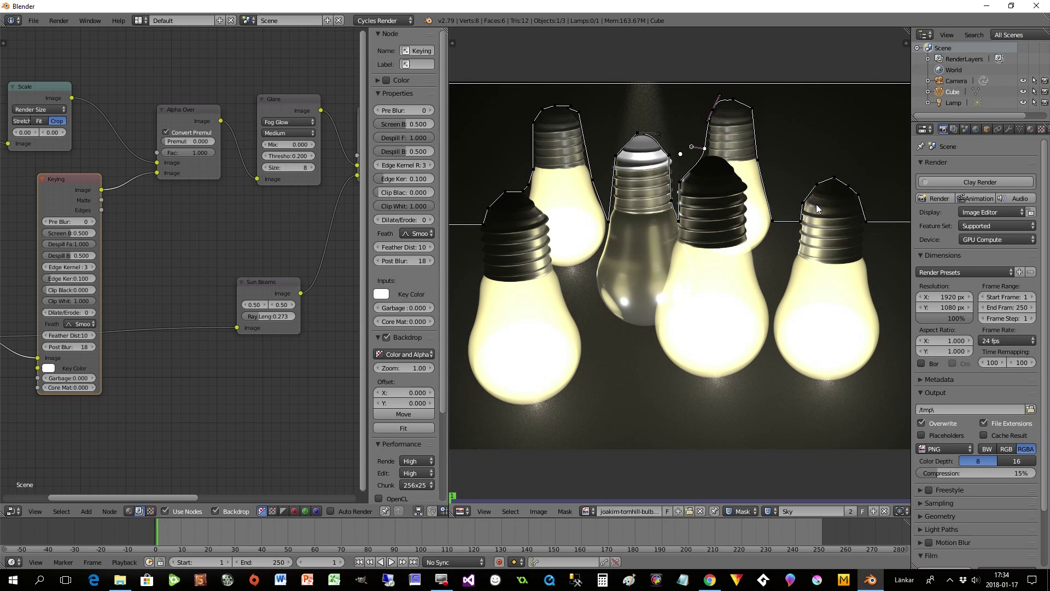
Step: Switch the image editor from Mask to View mode and widen the node editor
{"action": "scroll", "coordinate": [714, 202], "scroll_direction": "down", "scroll_amount": 2}
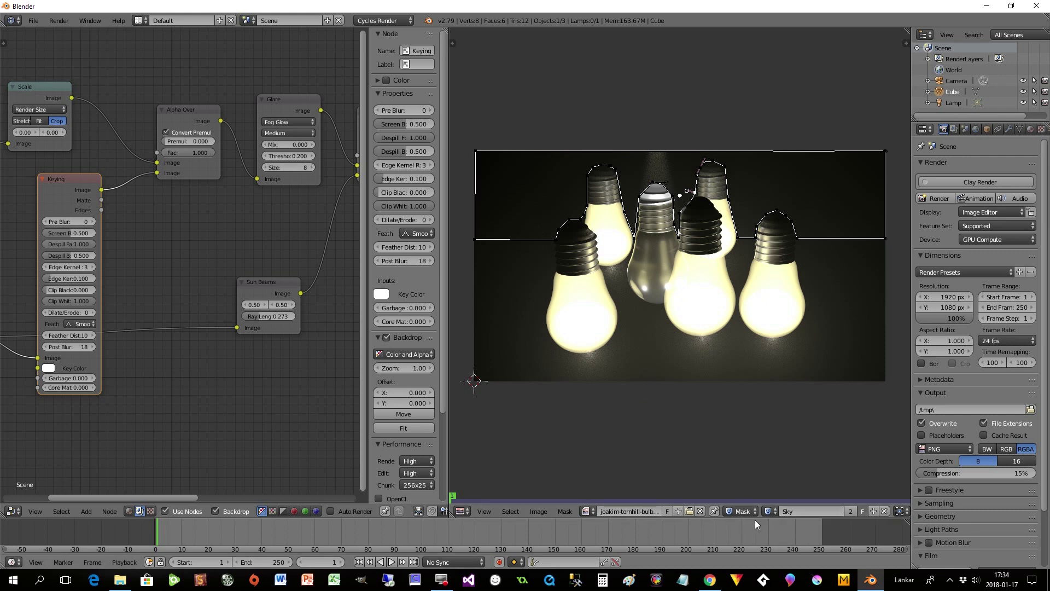
{"action": "left_click", "coordinate": [740, 511]}
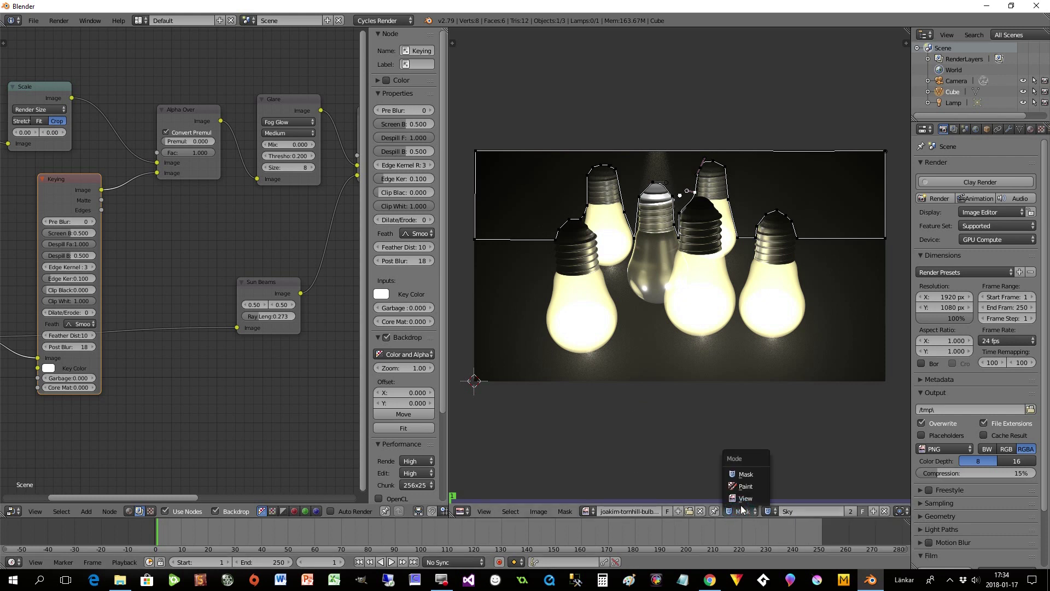
{"action": "left_click", "coordinate": [742, 498]}
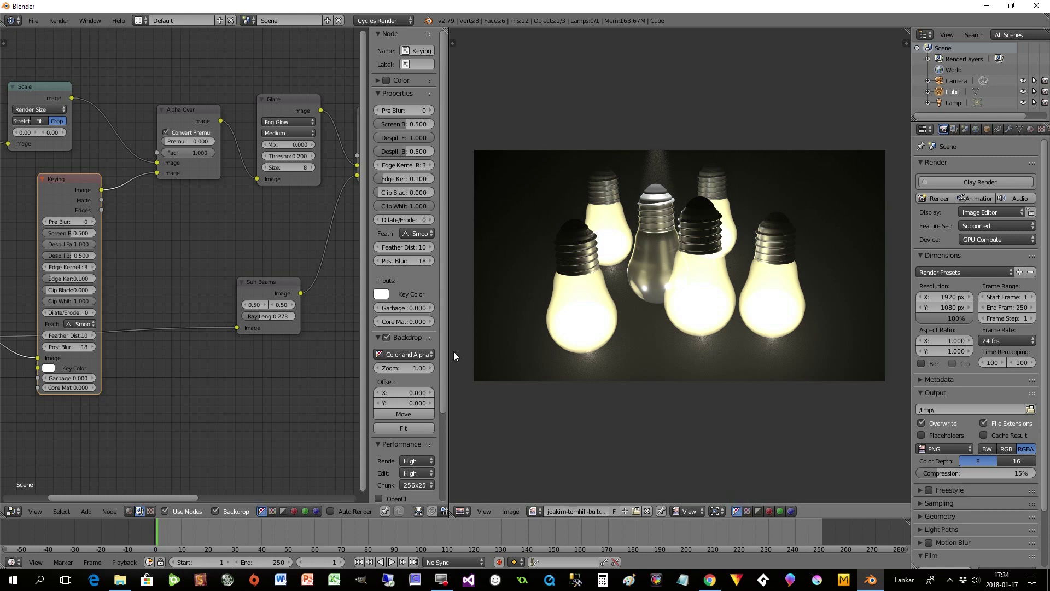
{"action": "left_click_drag", "start_coordinate": [449, 351], "coordinate": [823, 350]}
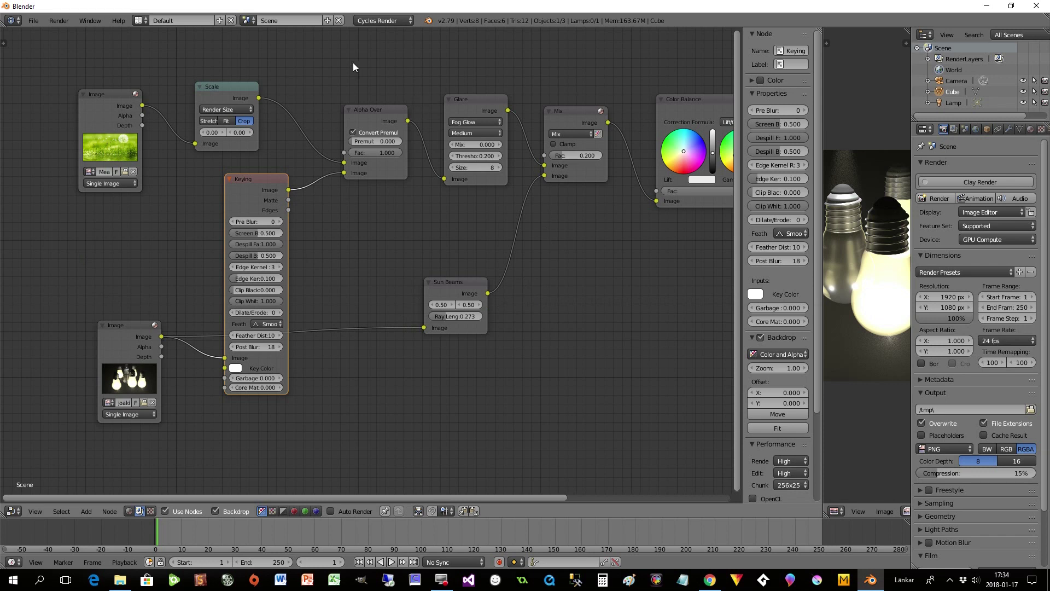
Step: Add an Image input node above the Alpha Over node and shift Alpha Over slightly down to make room
{"action": "key", "text": "shift+a"}
{"action": "mouse_move", "coordinate": [355, 52]}
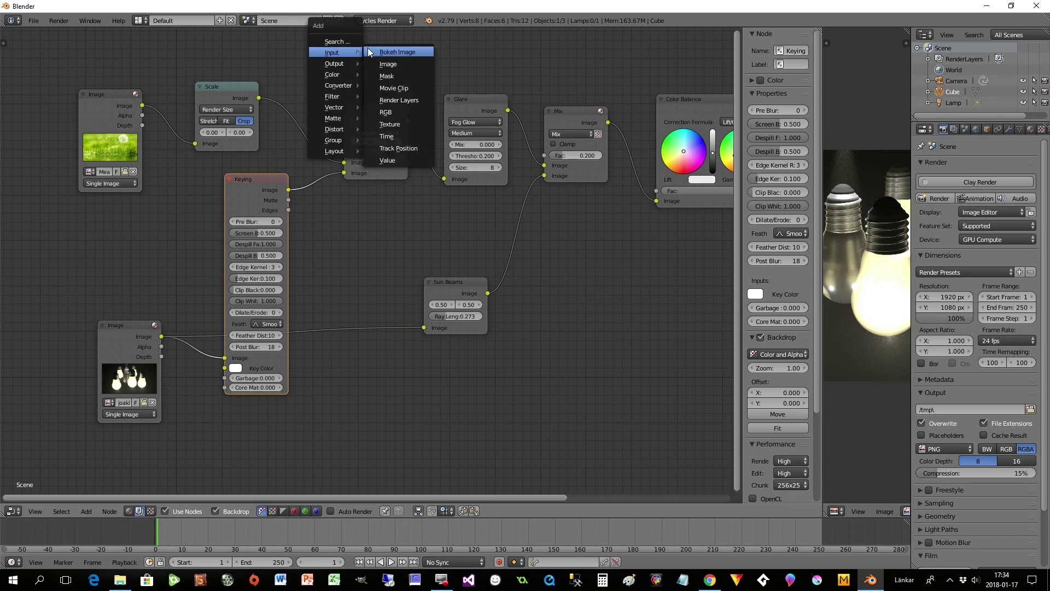
{"action": "left_click", "coordinate": [395, 70]}
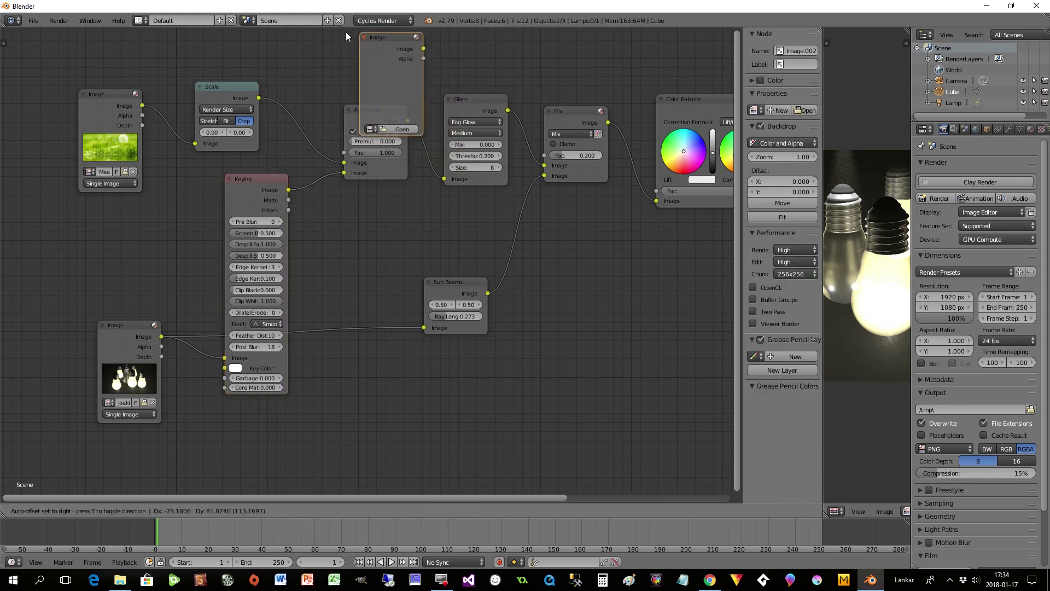
{"action": "left_click", "coordinate": [311, 461]}
{"action": "left_click", "coordinate": [372, 118]}
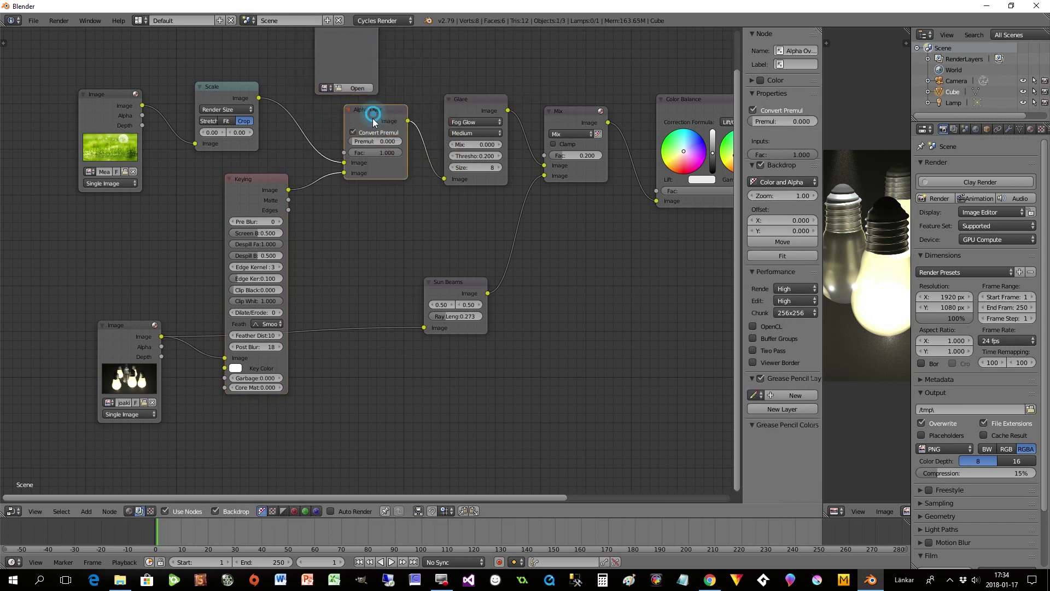
{"action": "left_click", "coordinate": [415, 64]}
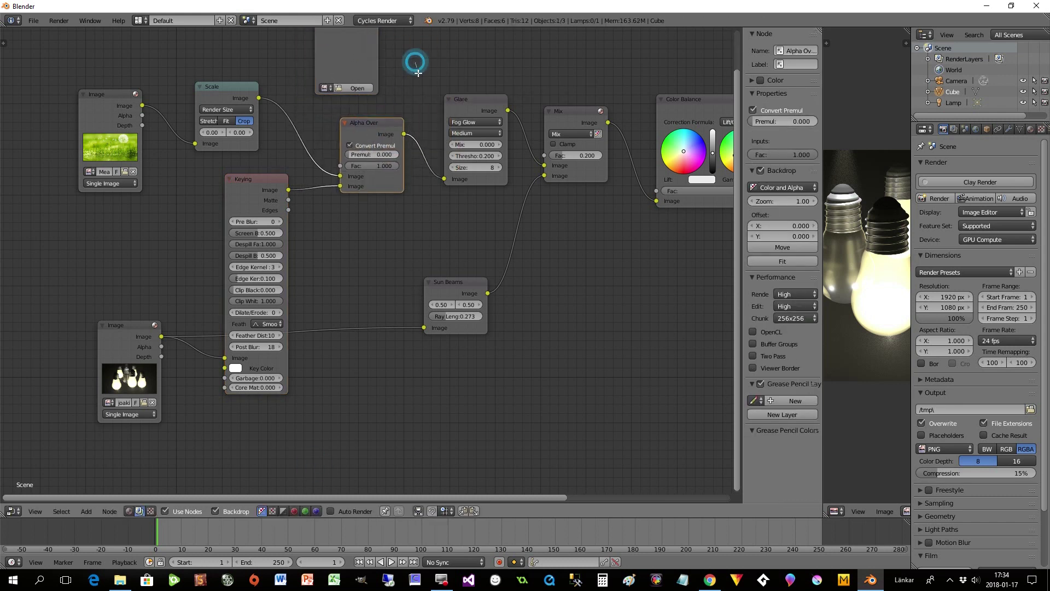
{"action": "left_click_drag", "start_coordinate": [740, 83], "coordinate": [746, 1]}
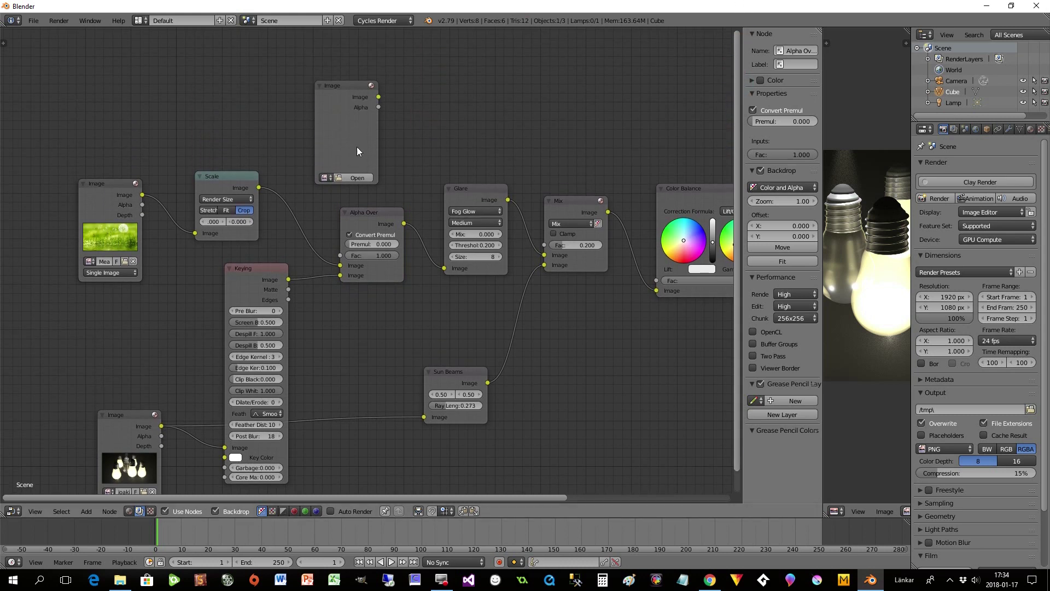
{"action": "left_click", "coordinate": [345, 179]}
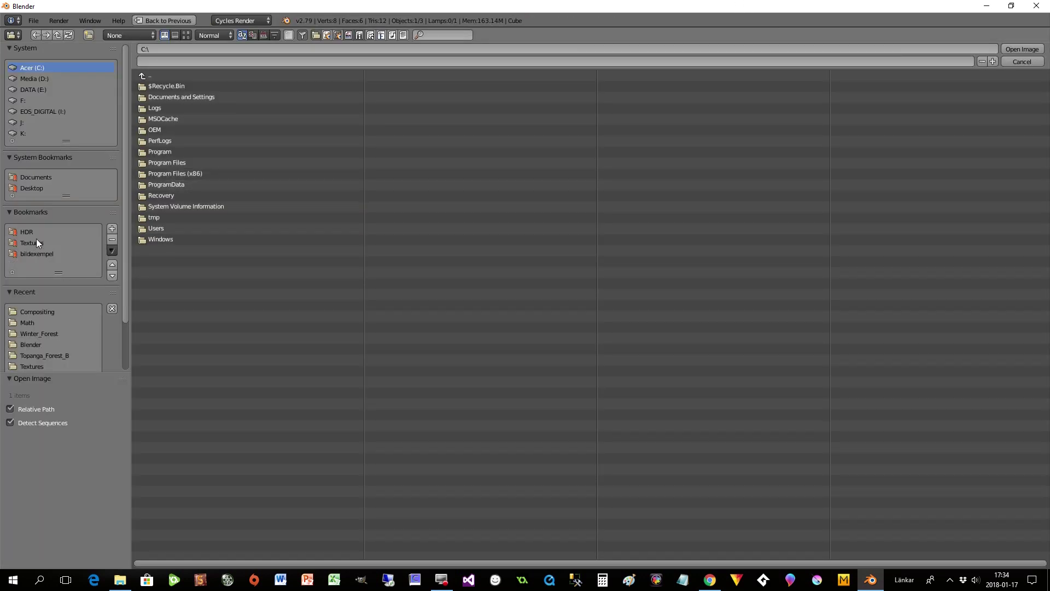
{"action": "left_click", "coordinate": [36, 312]}
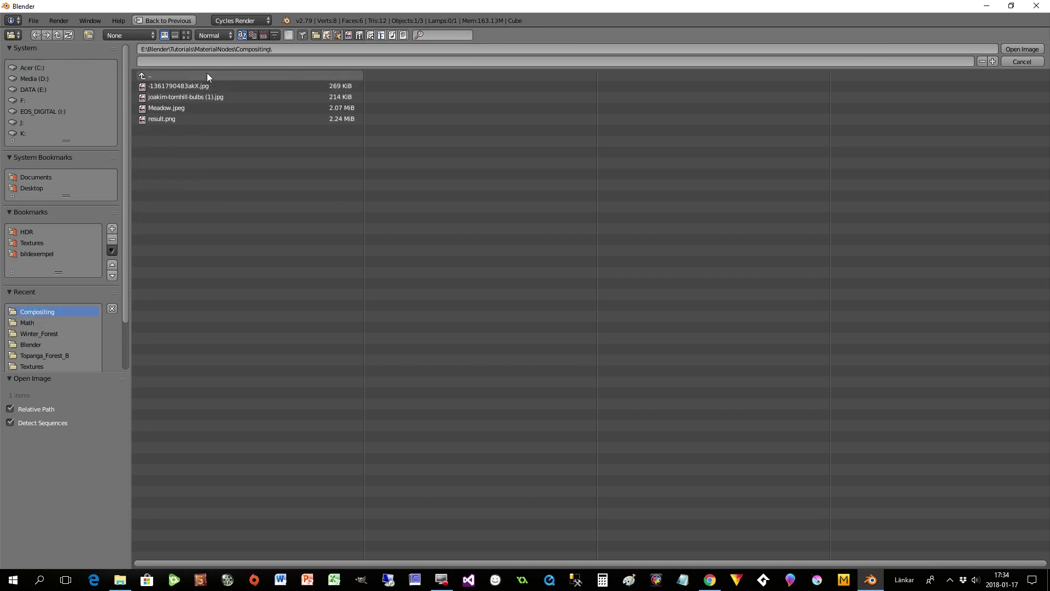
{"action": "left_click", "coordinate": [187, 35]}
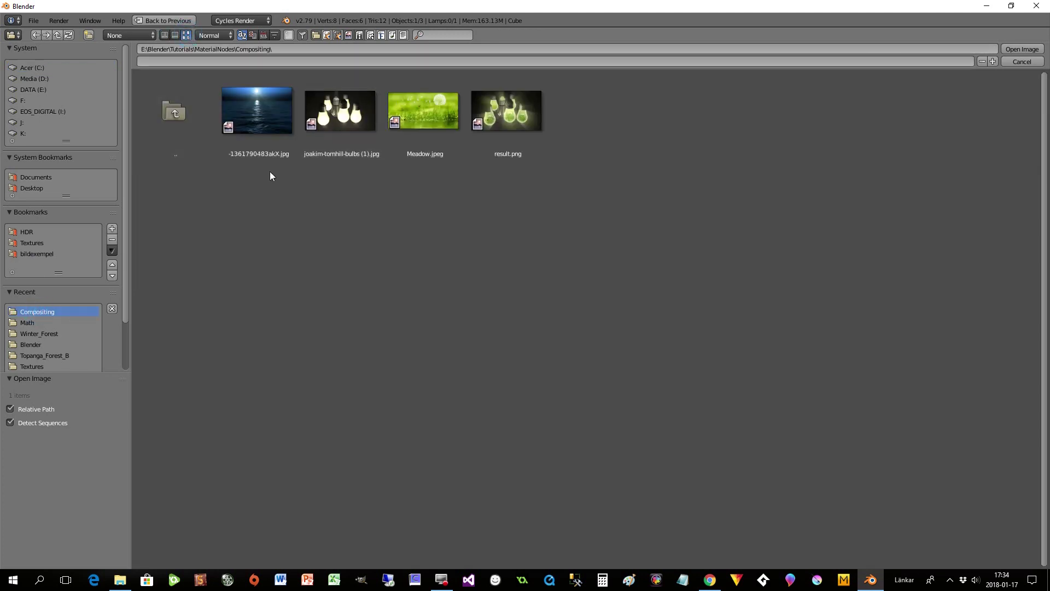
{"action": "double_click", "coordinate": [259, 122]}
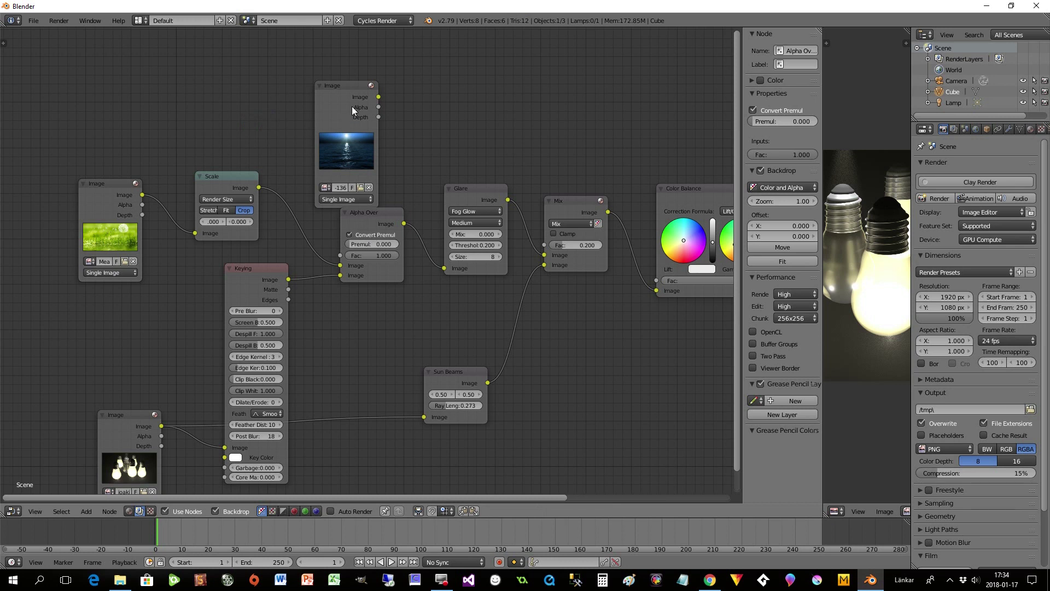
{"action": "left_click_drag", "start_coordinate": [351, 91], "coordinate": [333, 54]}
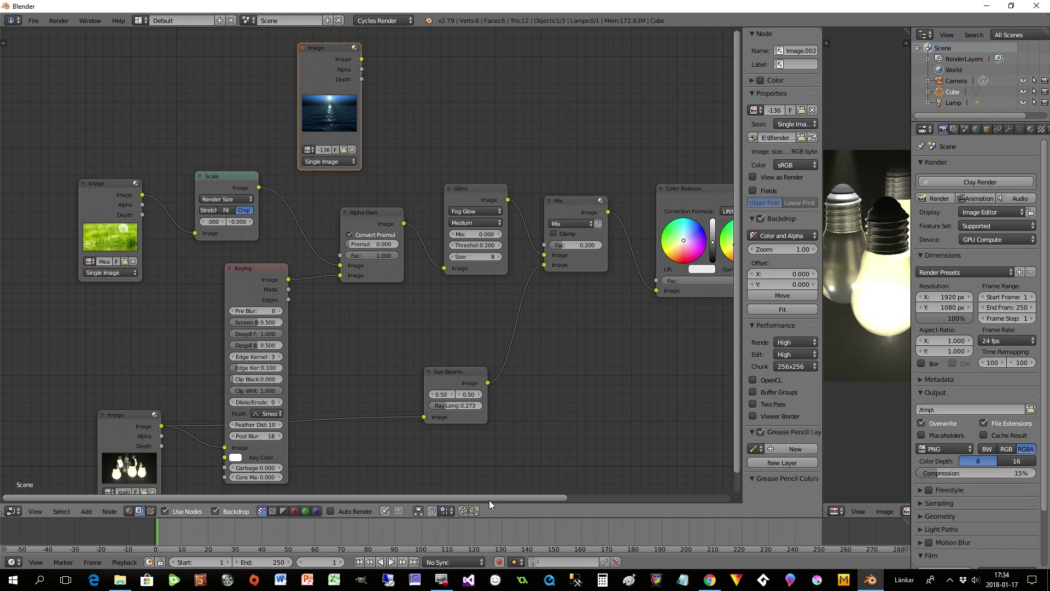
Step: Move the Composite and Color Balance nodes farther from the Mix node to open a gap between them
{"action": "left_click_drag", "start_coordinate": [489, 496], "coordinate": [650, 497]}
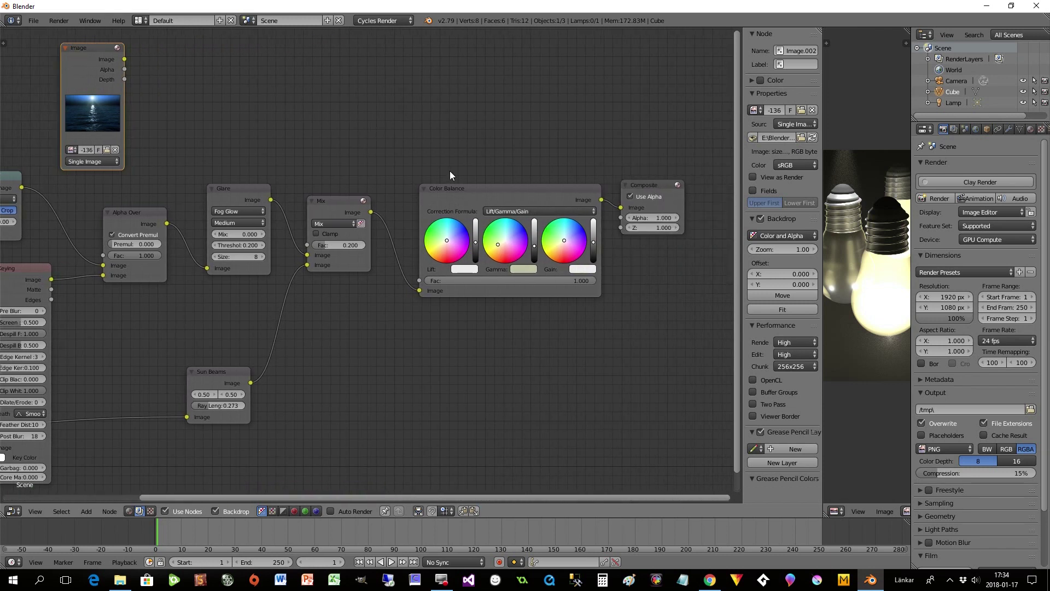
{"action": "left_click_drag", "start_coordinate": [647, 184], "coordinate": [692, 163]}
{"action": "left_click_drag", "start_coordinate": [539, 189], "coordinate": [585, 174]}
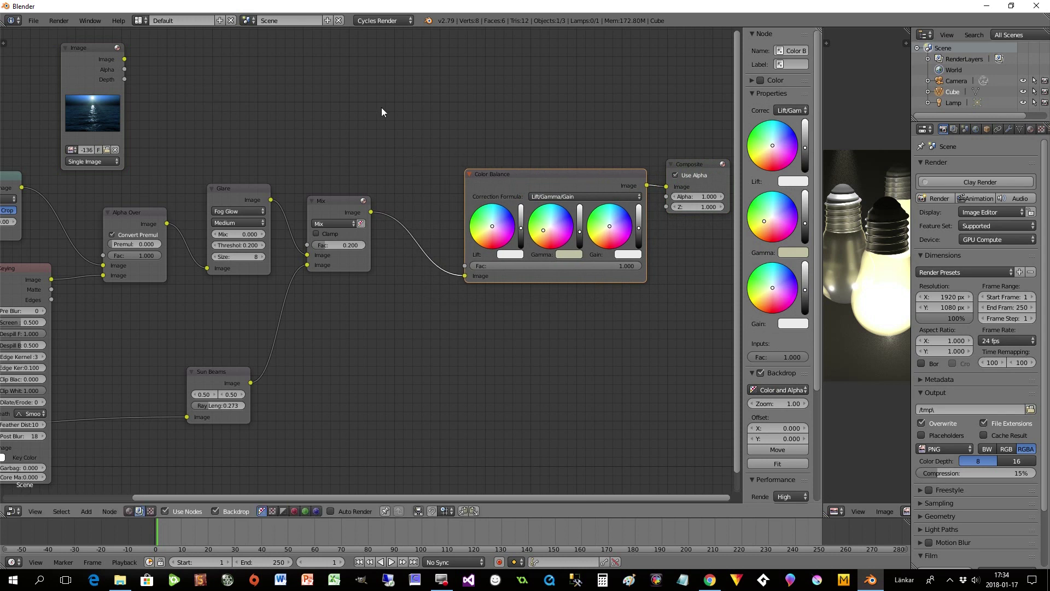
Step: Insert a second Mix node between the existing Mix and Color Balance nodes, connecting the incoming link to its second Image input
{"action": "key", "text": "shift+a"}
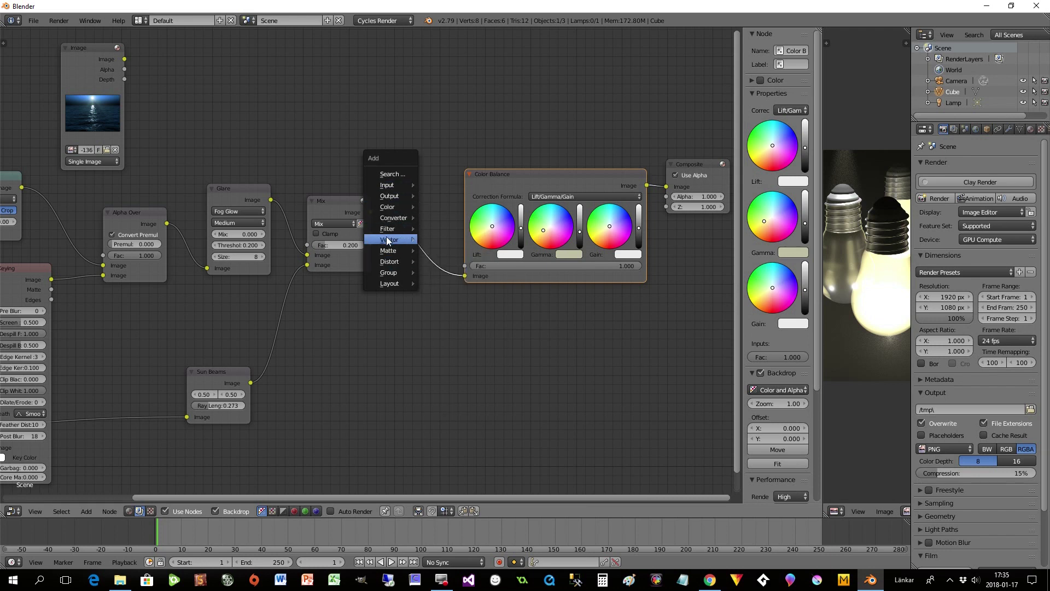
{"action": "mouse_move", "coordinate": [389, 250]}
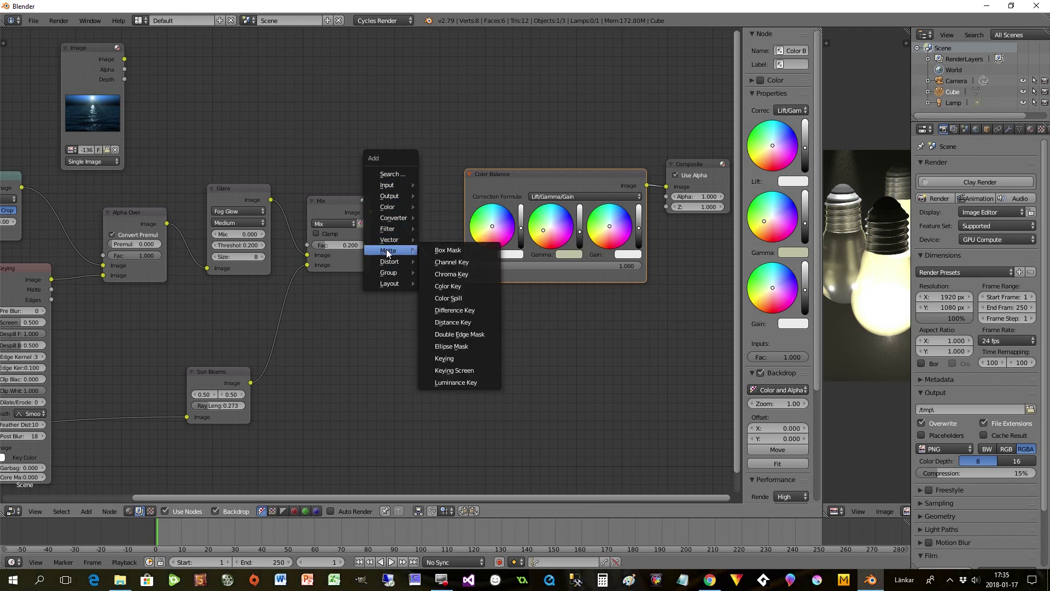
{"action": "mouse_move", "coordinate": [388, 207]}
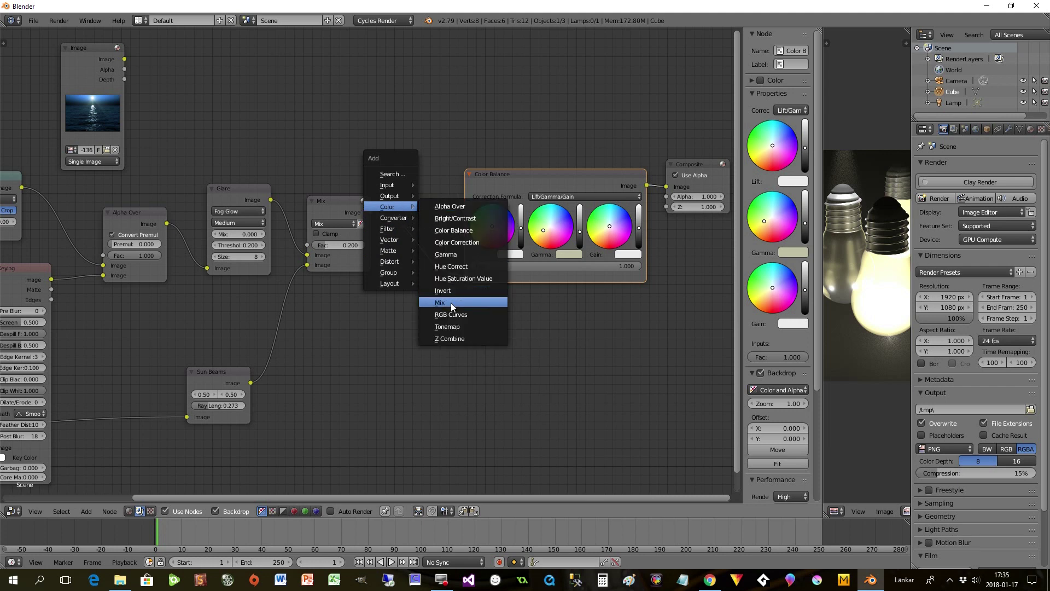
{"action": "left_click", "coordinate": [451, 302]}
{"action": "left_click", "coordinate": [405, 165]}
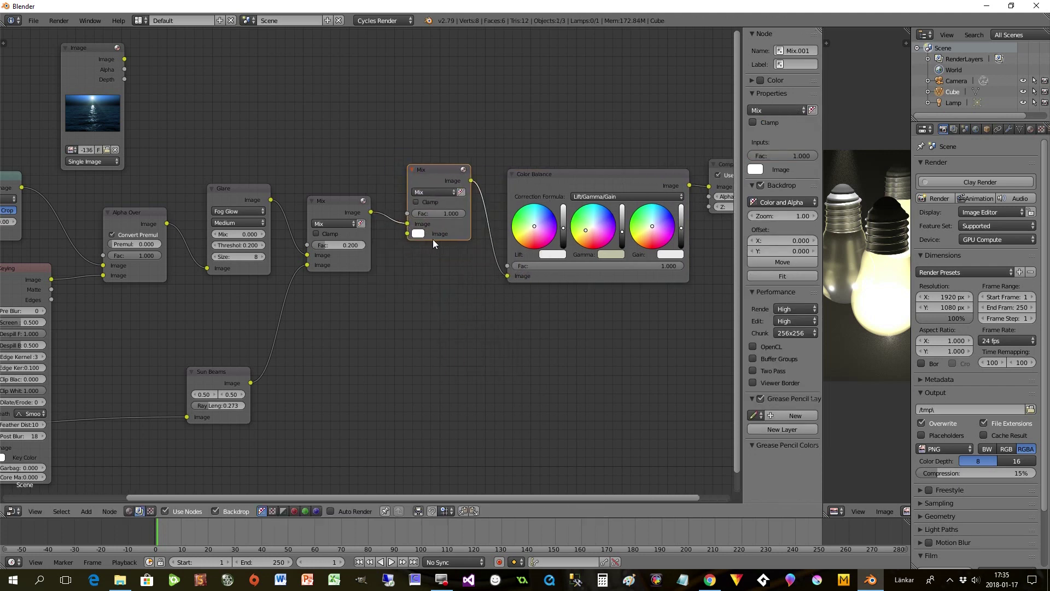
{"action": "left_click_drag", "start_coordinate": [406, 223], "coordinate": [405, 234]}
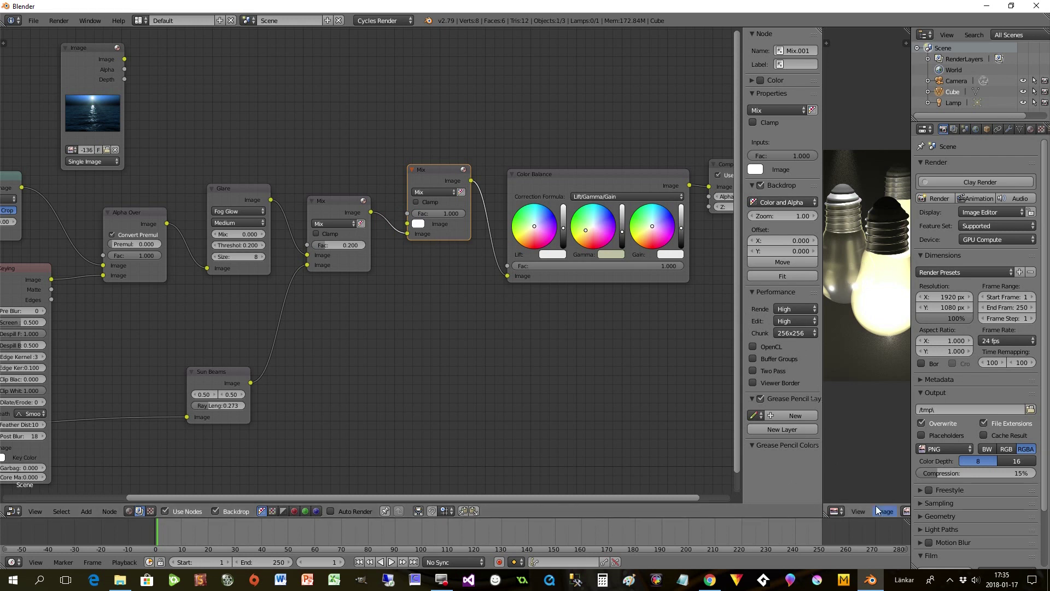
Step: Display the Render Result in the image editor and resize it to share the space with the node editor
{"action": "left_click_drag", "start_coordinate": [823, 457], "coordinate": [598, 458]}
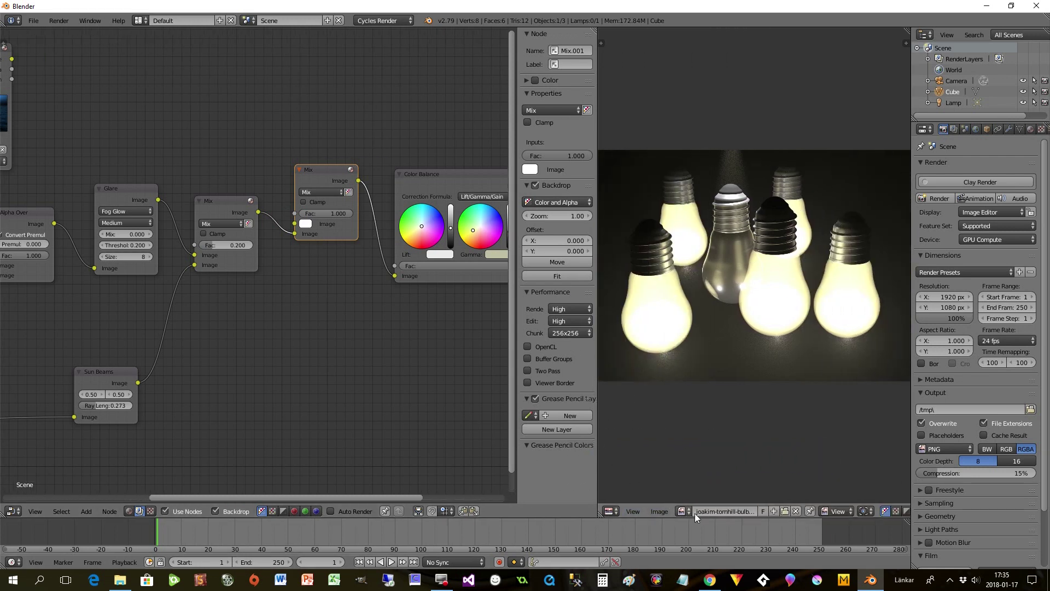
{"action": "left_click", "coordinate": [683, 510]}
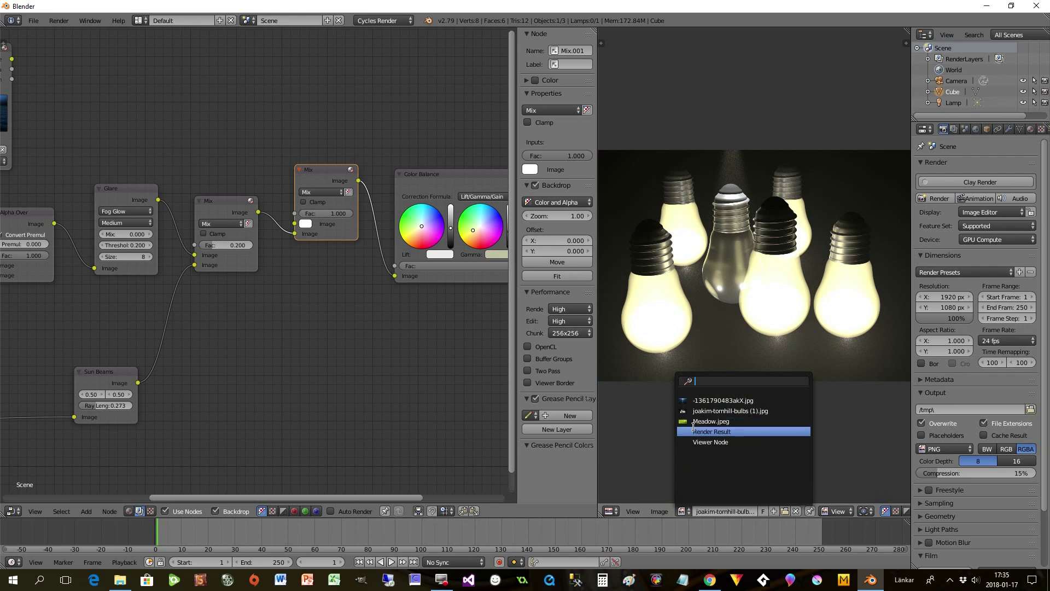
{"action": "left_click", "coordinate": [694, 427]}
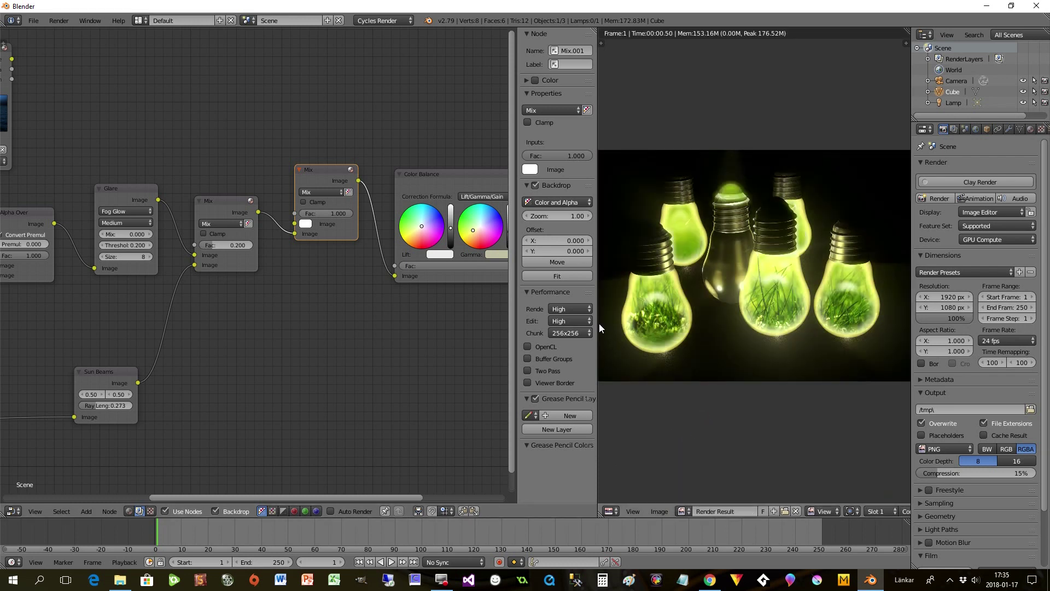
{"action": "left_click_drag", "start_coordinate": [598, 323], "coordinate": [686, 323]}
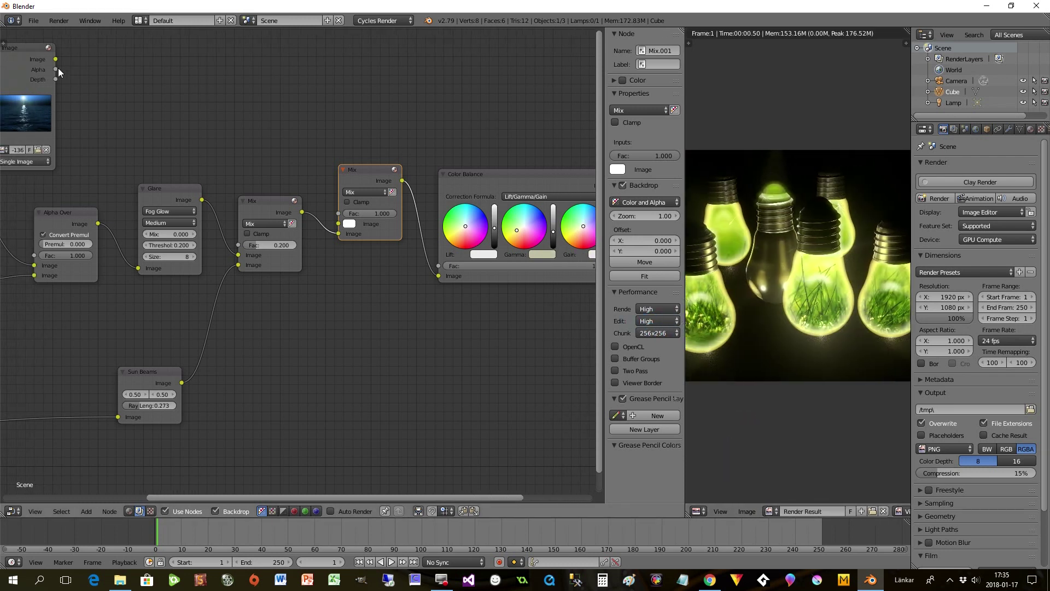
Step: Connect the night sea image to the second Mix node's first Image input, set its factor to 0.491, and move the node up
{"action": "left_click_drag", "start_coordinate": [55, 59], "coordinate": [338, 224]}
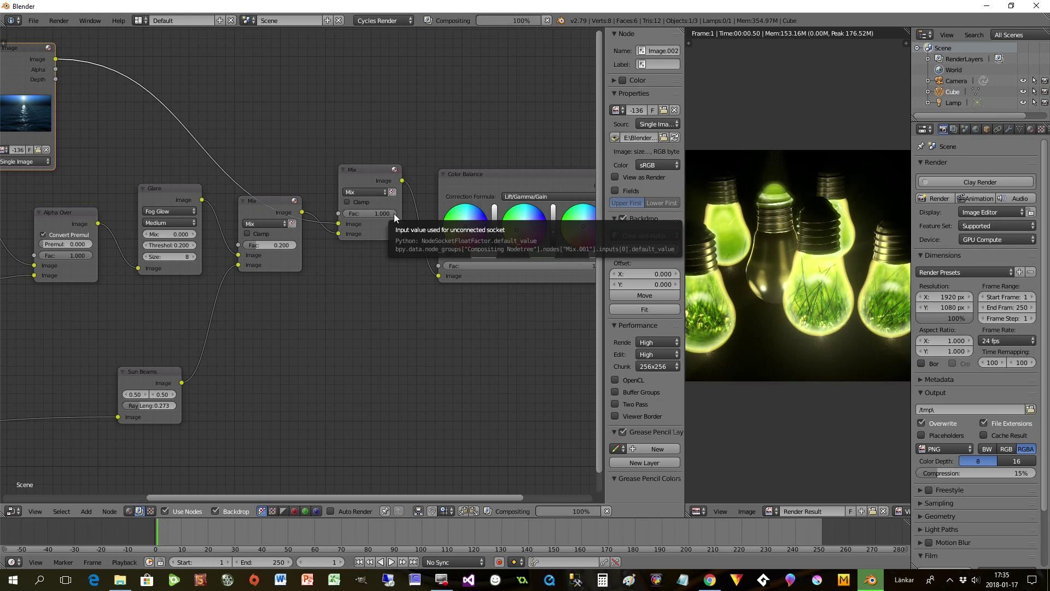
{"action": "left_click_drag", "start_coordinate": [394, 214], "coordinate": [369, 214]}
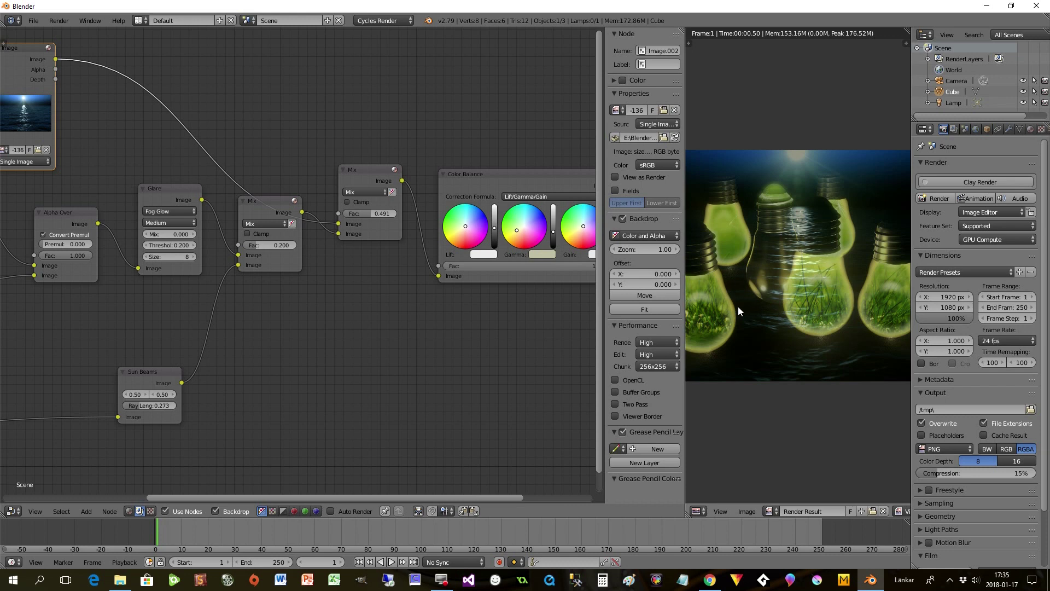
{"action": "left_click_drag", "start_coordinate": [370, 179], "coordinate": [378, 147]}
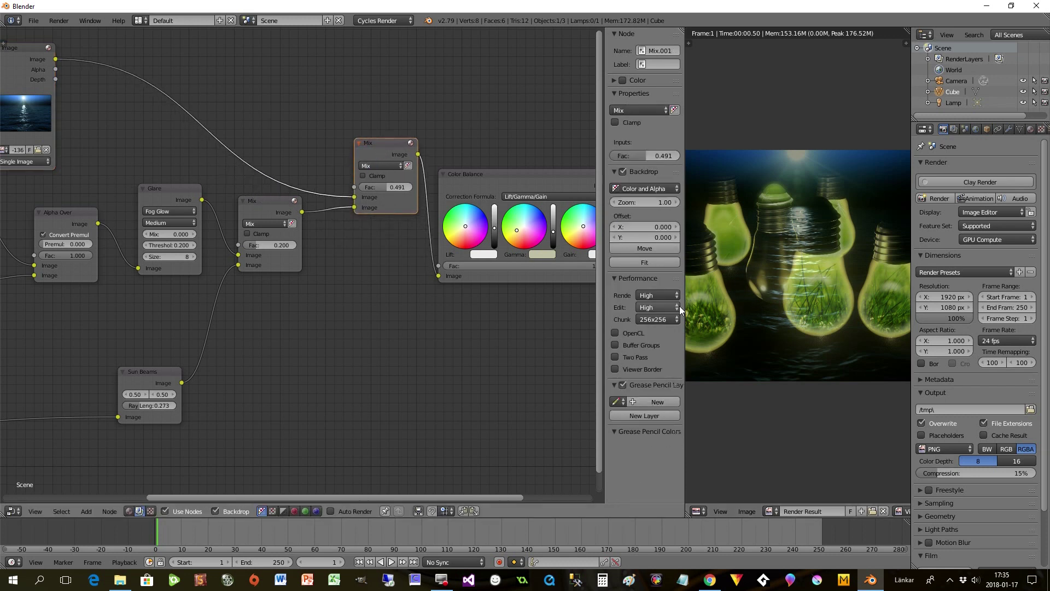
Step: Add a Mask input node above the Mix nodes and assign the Sky mask to it
{"action": "key", "text": "shift+a"}
{"action": "mouse_move", "coordinate": [289, 99]}
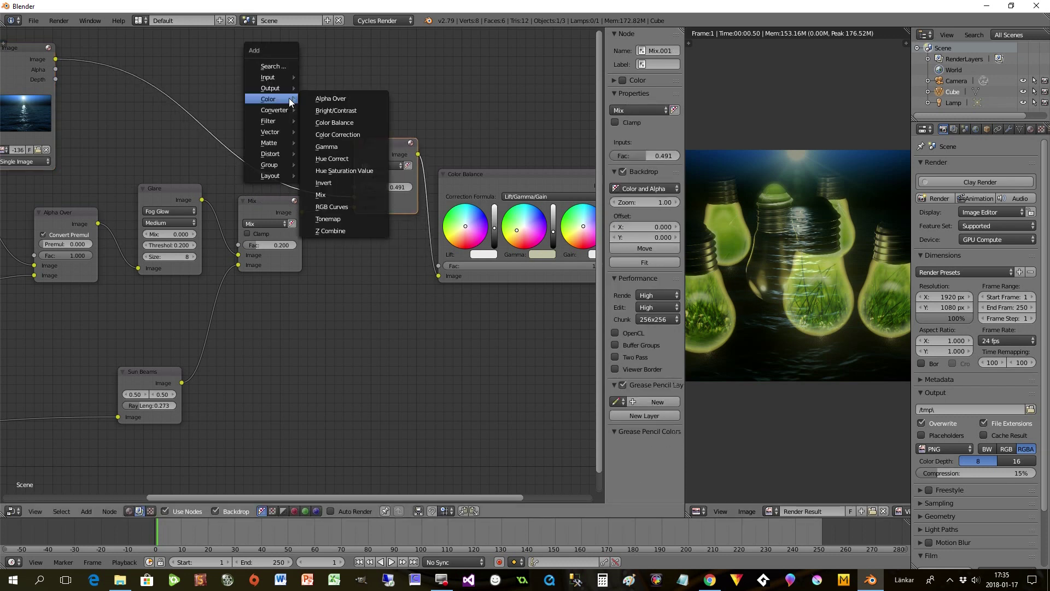
{"action": "mouse_move", "coordinate": [263, 82]}
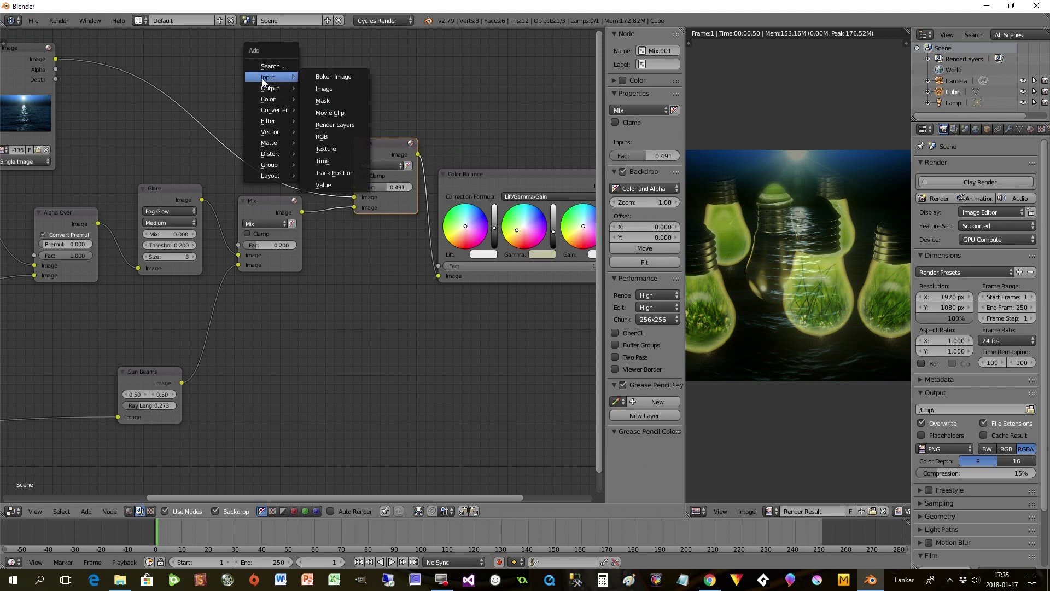
{"action": "left_click", "coordinate": [323, 101]}
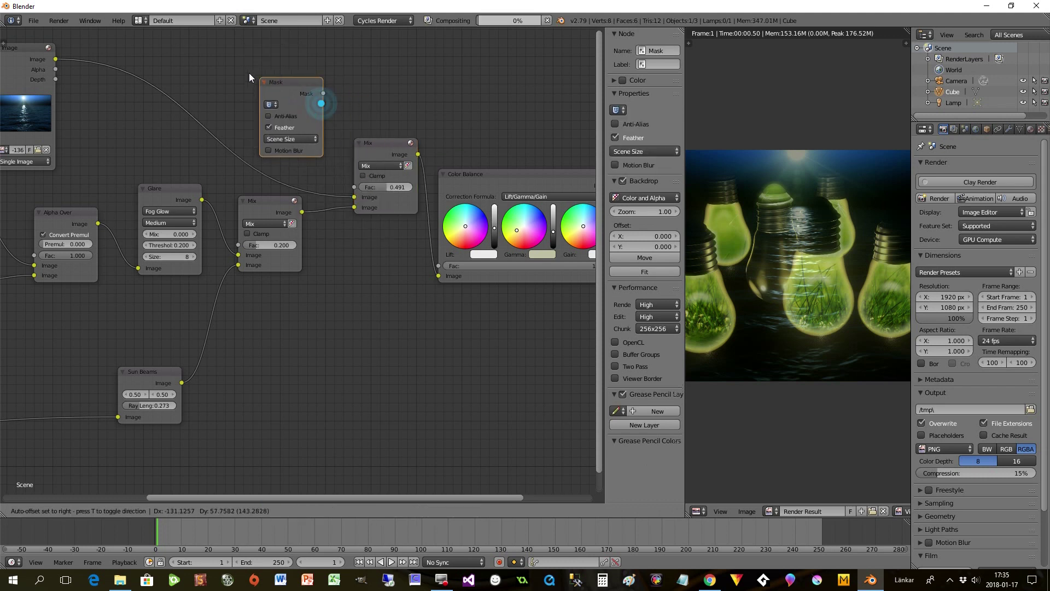
{"action": "left_click", "coordinate": [223, 52]}
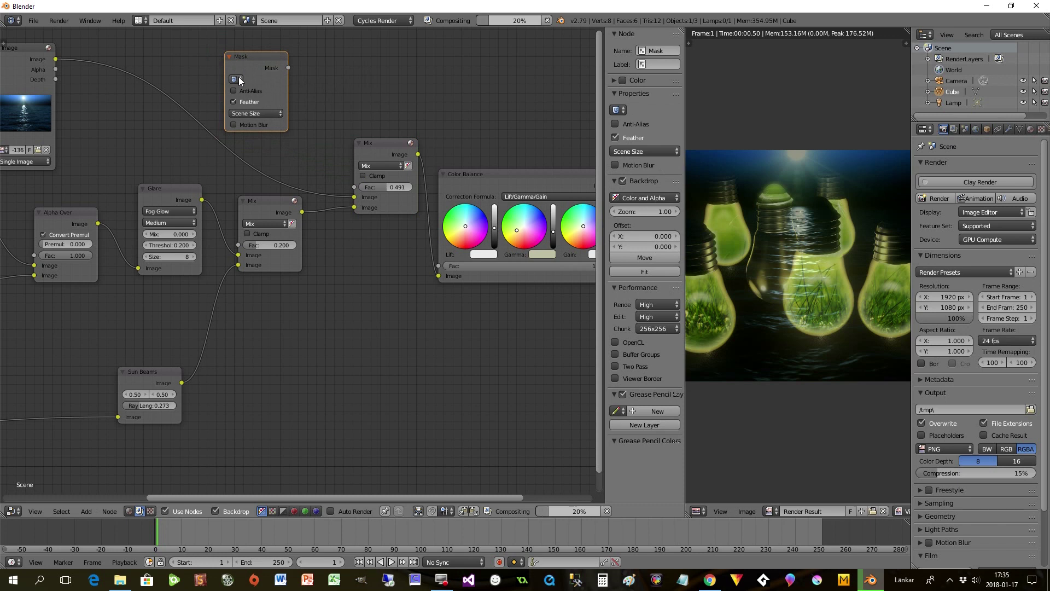
{"action": "left_click", "coordinate": [236, 78]}
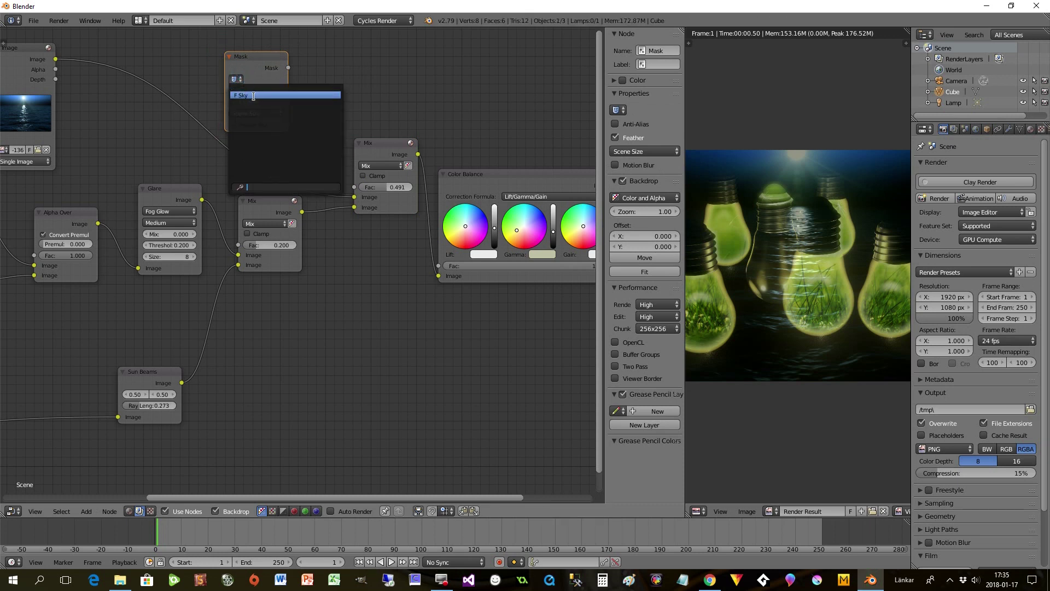
{"action": "left_click", "coordinate": [253, 96]}
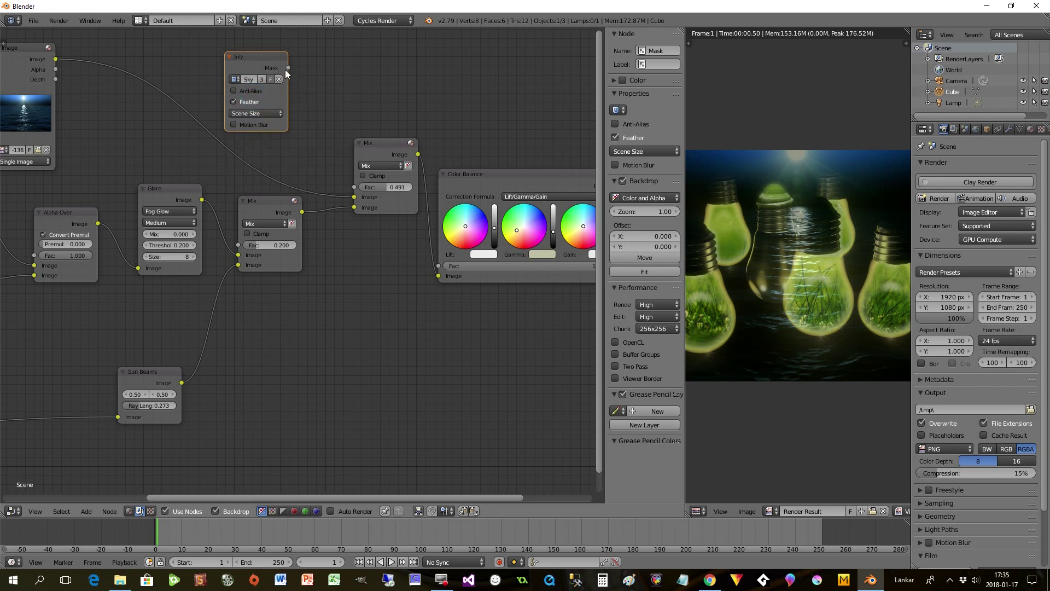
Step: Connect the Sky mask to the second Mix node's factor, swap that node's two image inputs, and inspect the enlarged render
{"action": "left_click_drag", "start_coordinate": [288, 68], "coordinate": [356, 187]}
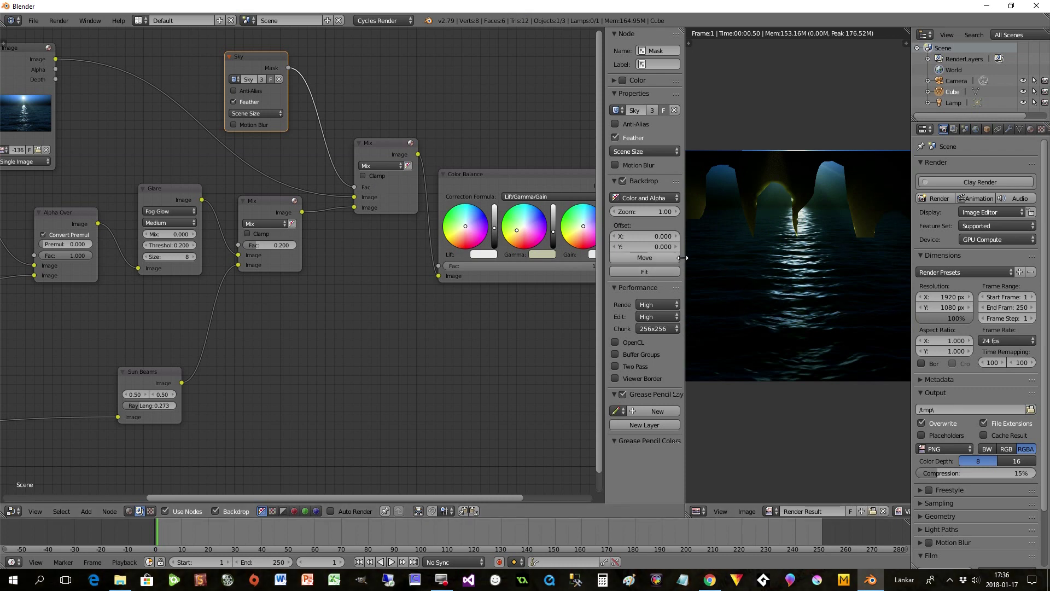
{"action": "left_click_drag", "start_coordinate": [355, 207], "coordinate": [355, 197]}
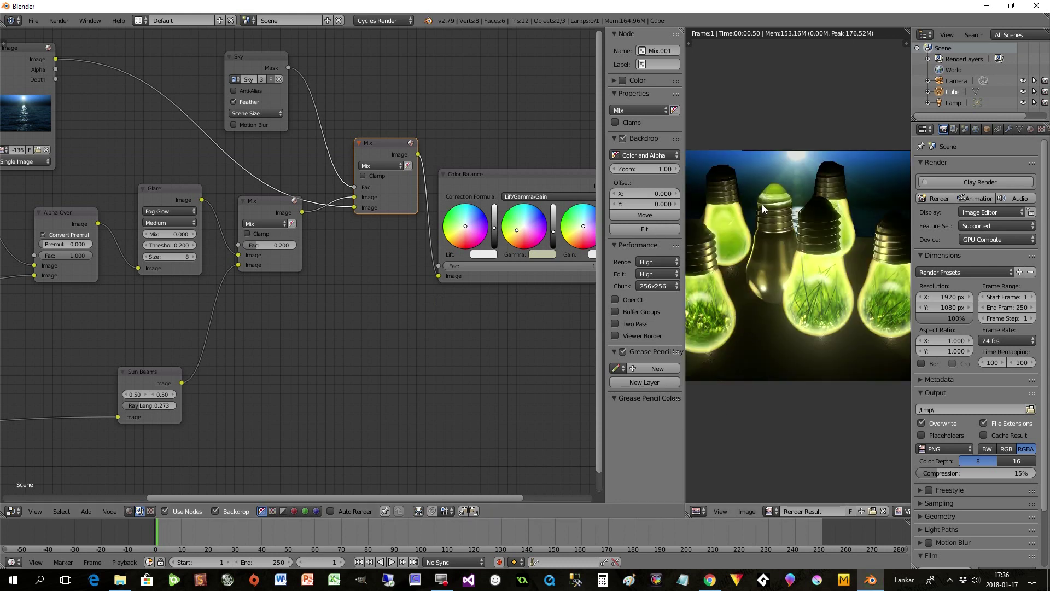
{"action": "left_click_drag", "start_coordinate": [684, 216], "coordinate": [476, 218]}
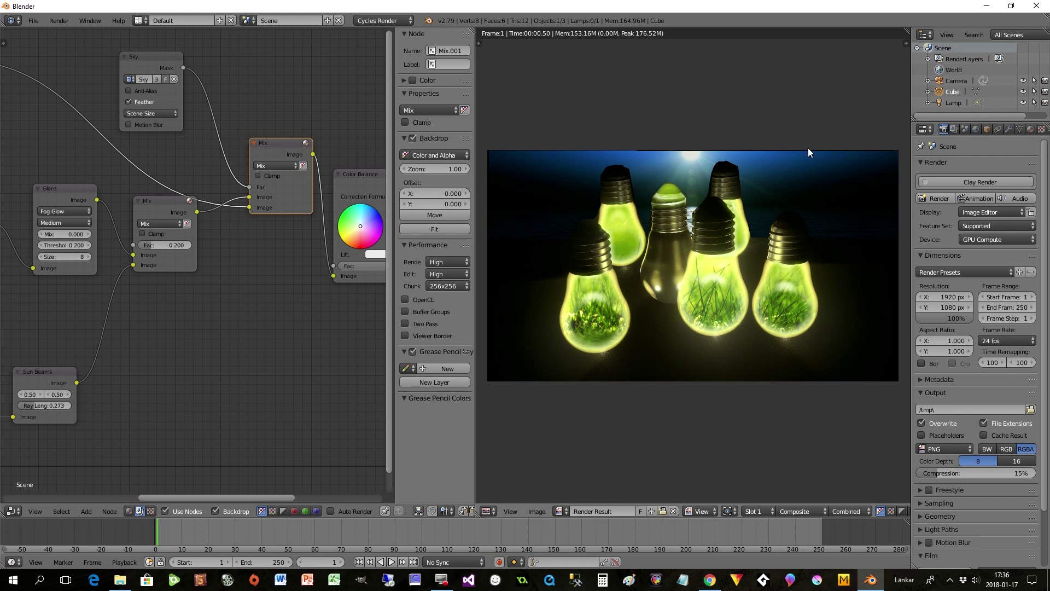
{"action": "scroll", "coordinate": [617, 220], "scroll_direction": "up", "scroll_amount": 2}
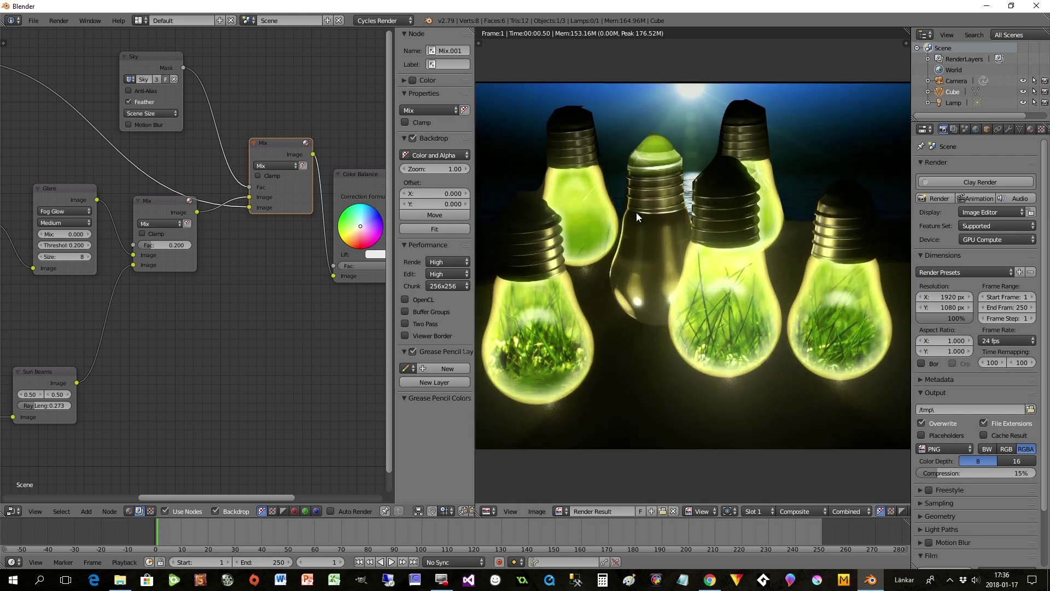
{"action": "middle_click_drag", "start_coordinate": [655, 185], "coordinate": [675, 287]}
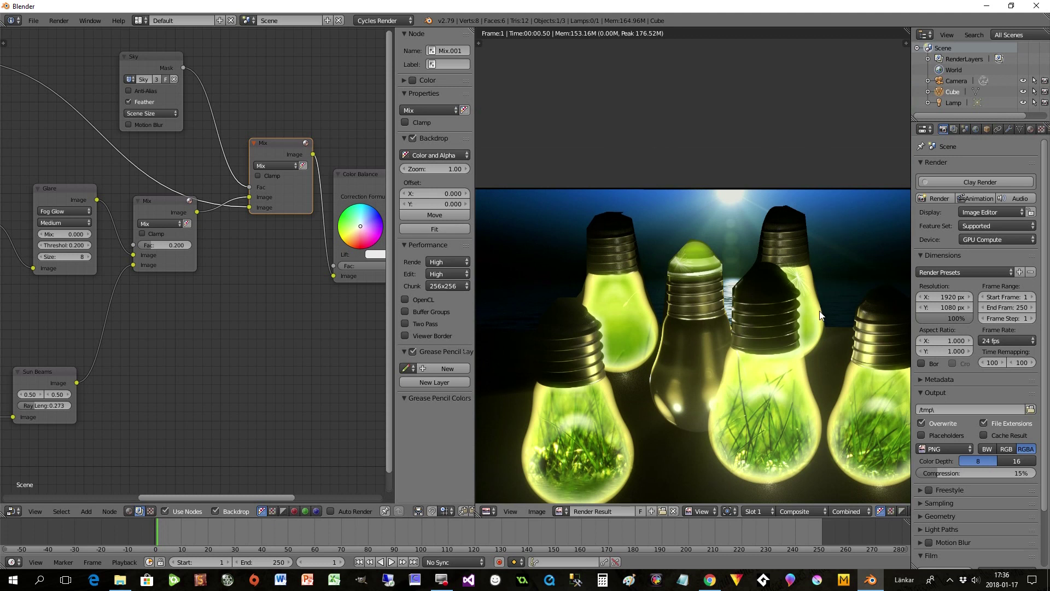
{"action": "middle_click_drag", "start_coordinate": [675, 353], "coordinate": [642, 344]}
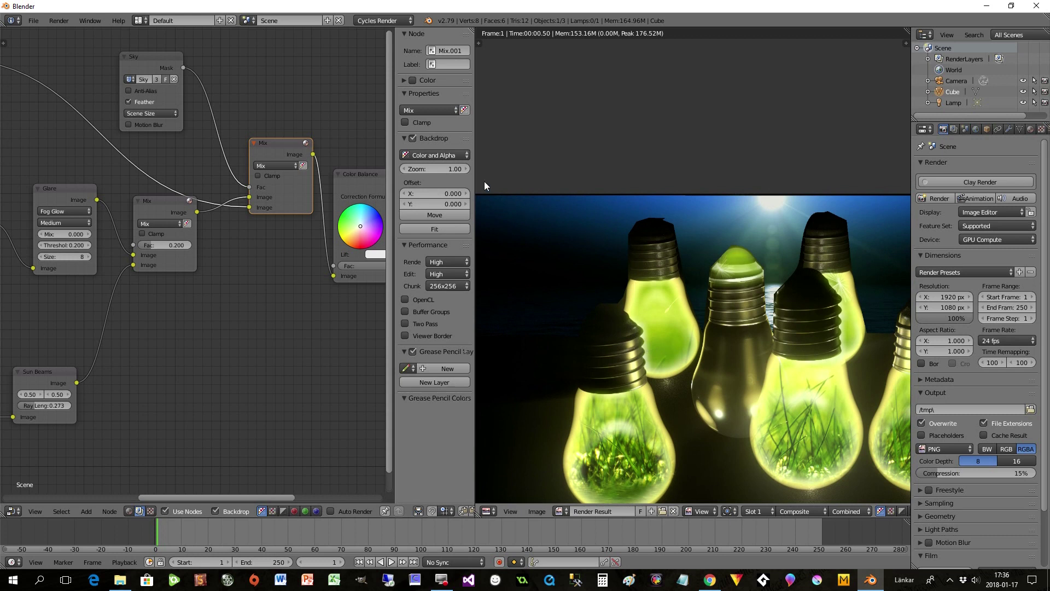
Step: Move the Sky mask node aside and insert a Dilate/Erode filter node on its link to the Mix factor
{"action": "left_click_drag", "start_coordinate": [477, 177], "coordinate": [641, 176]}
{"action": "left_click_drag", "start_coordinate": [230, 60], "coordinate": [203, 47]}
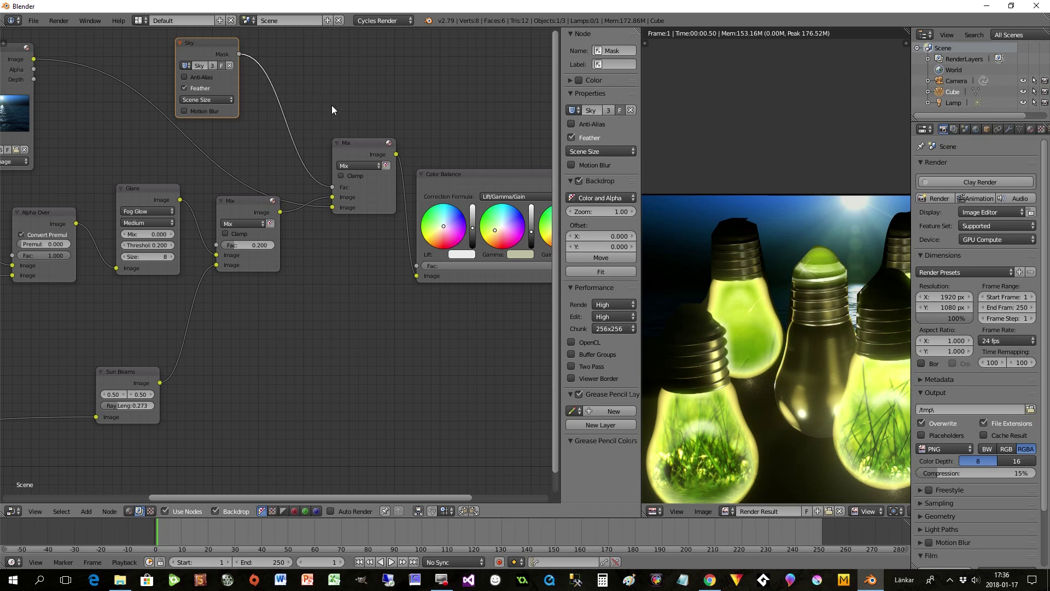
{"action": "key", "text": "shift+a"}
{"action": "mouse_move", "coordinate": [318, 92]}
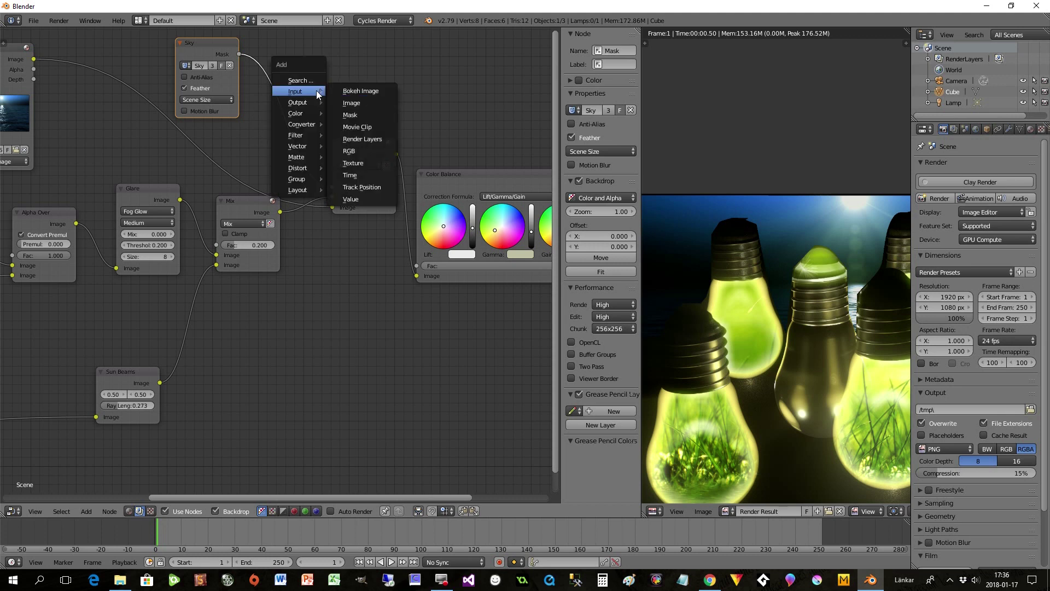
{"action": "mouse_move", "coordinate": [300, 170]}
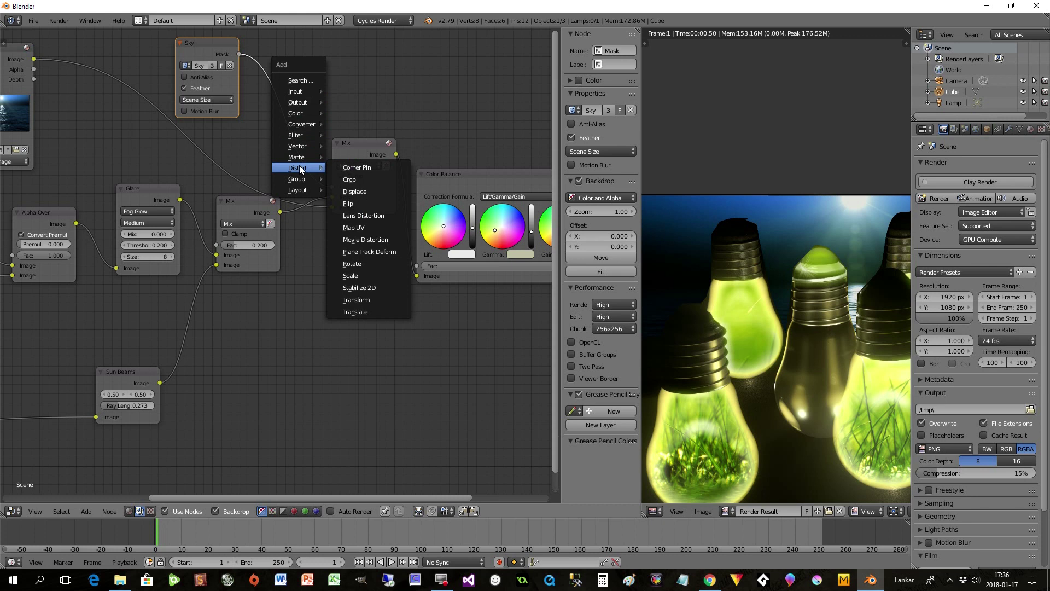
{"action": "mouse_move", "coordinate": [298, 134]}
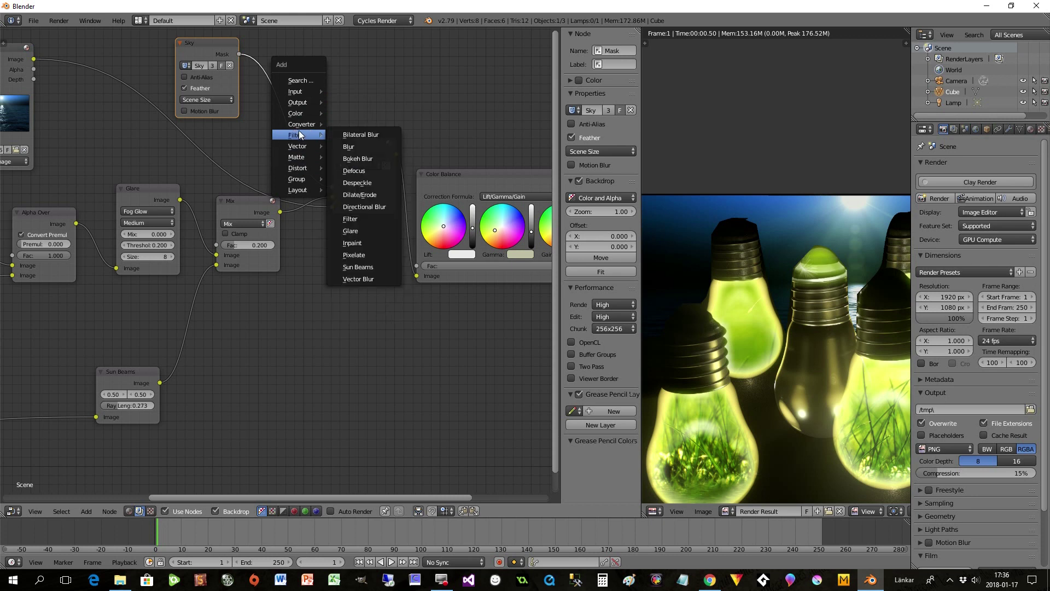
{"action": "left_click", "coordinate": [360, 195]}
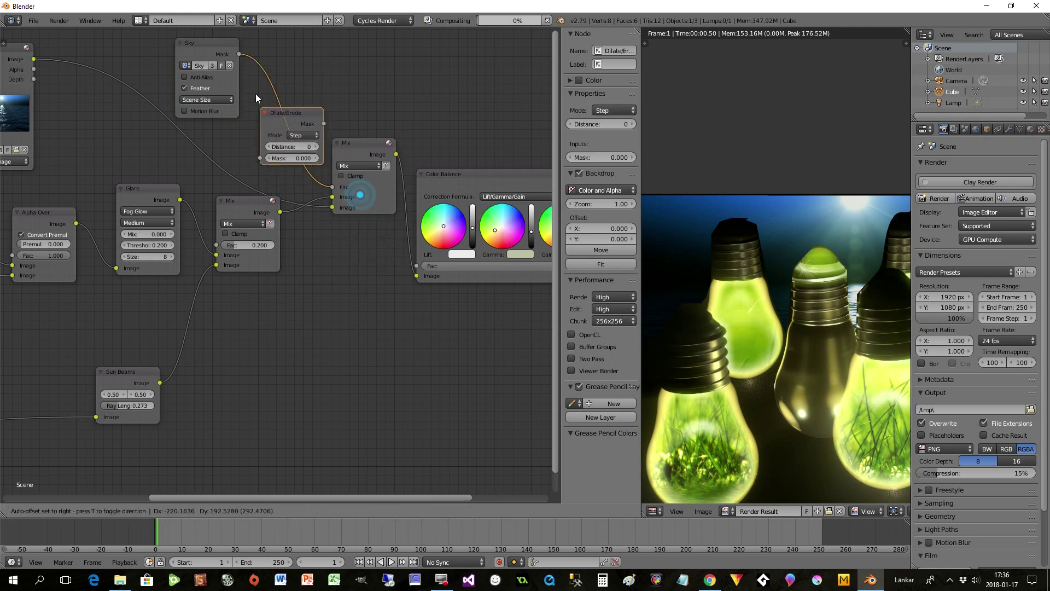
{"action": "left_click", "coordinate": [276, 69]}
Step: Set the Dilate/Erode node's mode to Feather and its distance to 10
{"action": "left_click", "coordinate": [322, 99]}
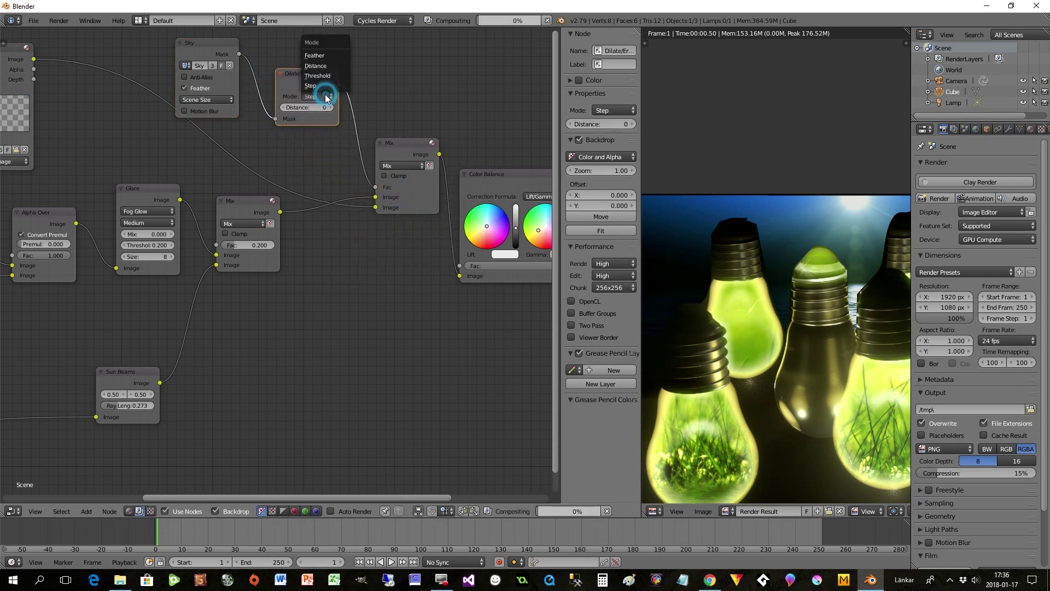
{"action": "left_click", "coordinate": [316, 55]}
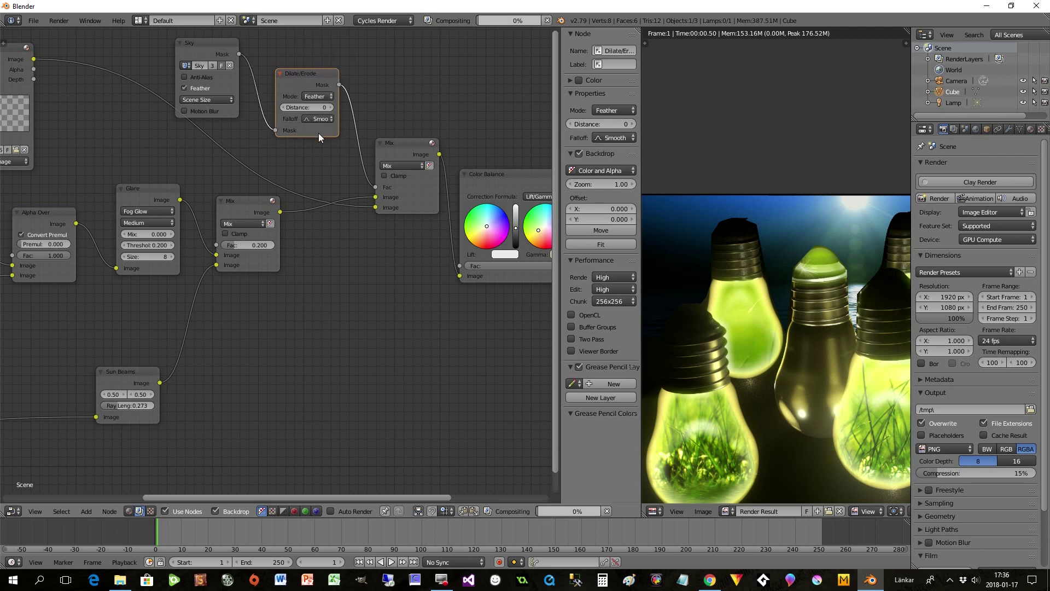
{"action": "left_click_drag", "start_coordinate": [307, 107], "coordinate": [328, 107]}
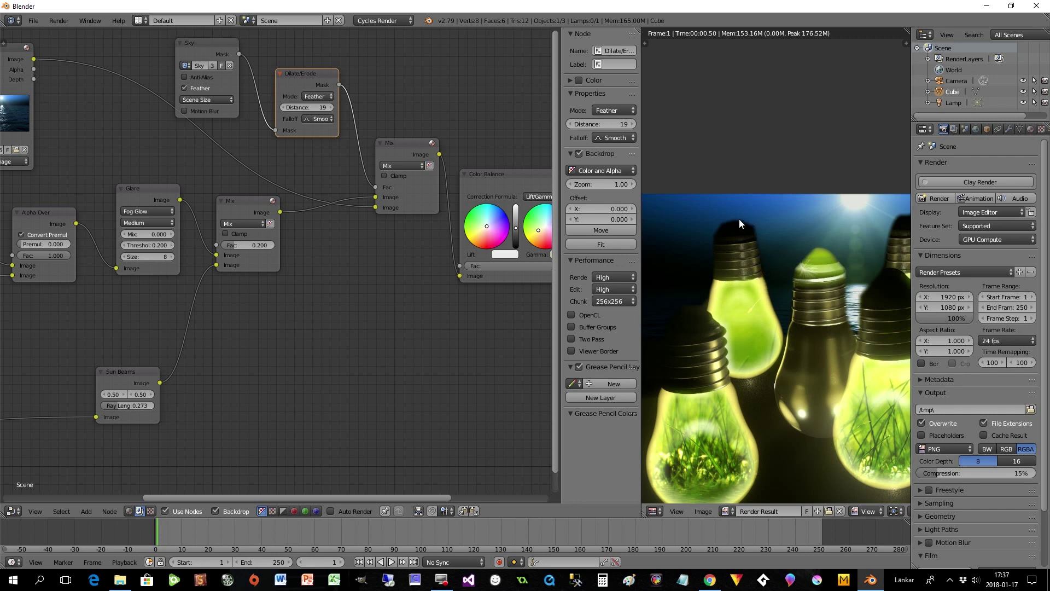
{"action": "left_click_drag", "start_coordinate": [640, 251], "coordinate": [442, 266]}
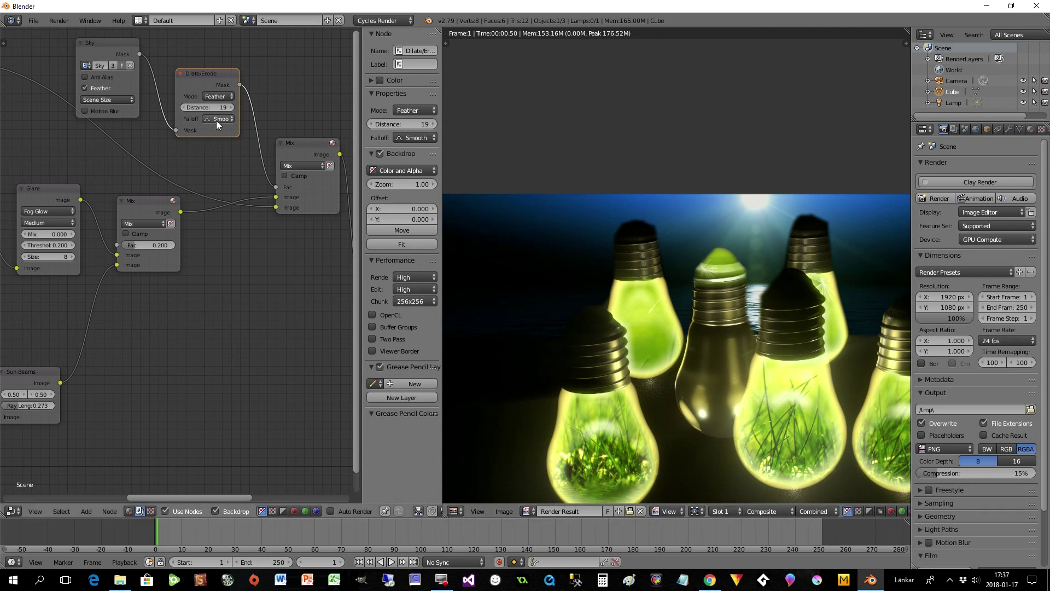
{"action": "left_click_drag", "start_coordinate": [212, 108], "coordinate": [197, 108]}
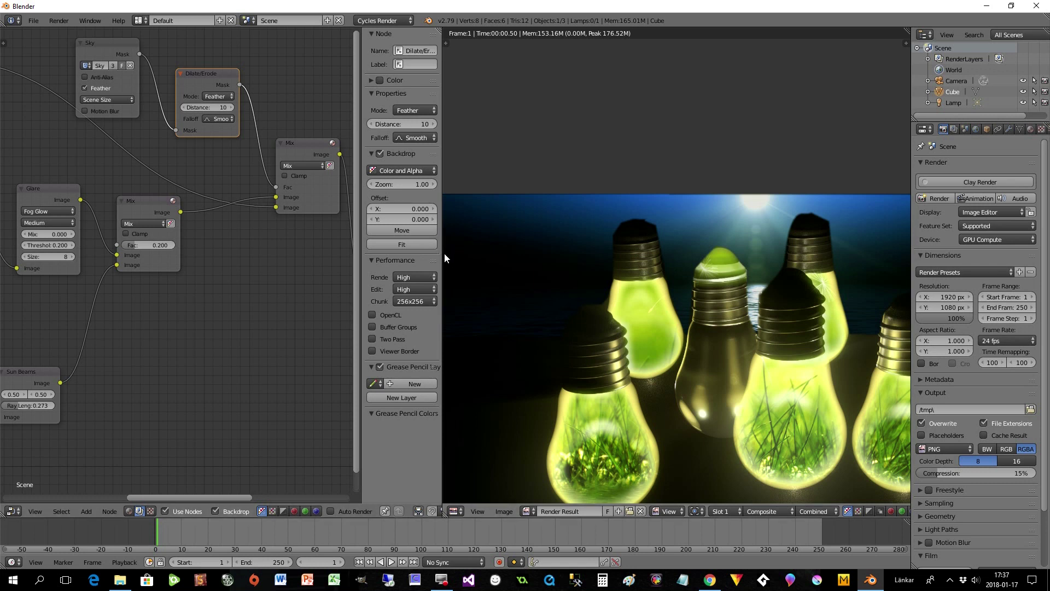
{"action": "mouse_move", "coordinate": [443, 255]}
{"action": "left_mouse_down"}
{"action": "mouse_move", "coordinate": [377, 254]}
{"action": "mouse_move", "coordinate": [440, 257]}
{"action": "left_mouse_up"}
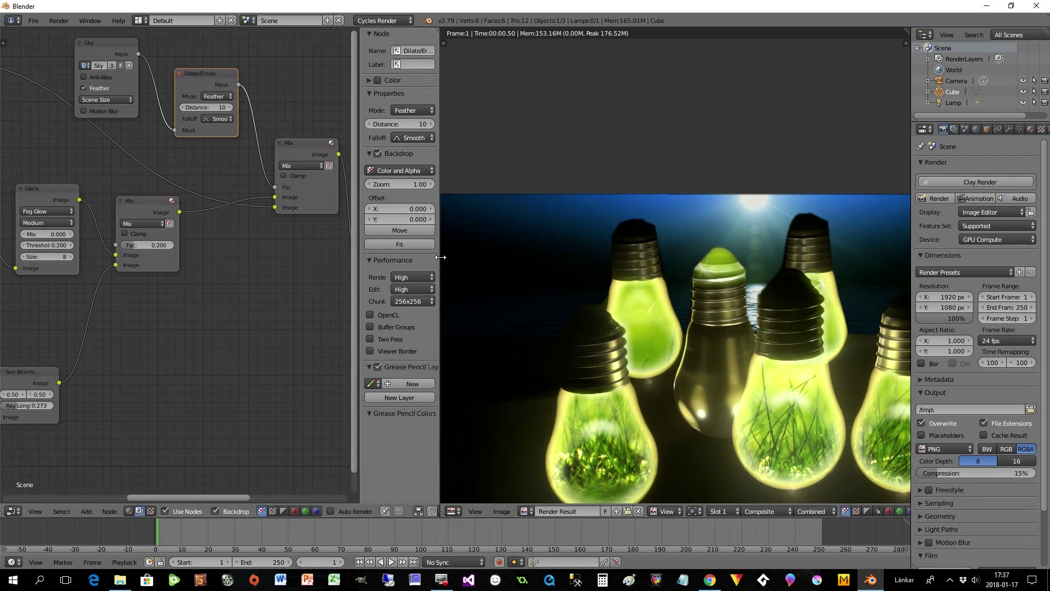
Step: Switch the image editor to Mask mode and adjust the Sky mask point on the cap of the back-left bulb
{"action": "left_click", "coordinate": [661, 512]}
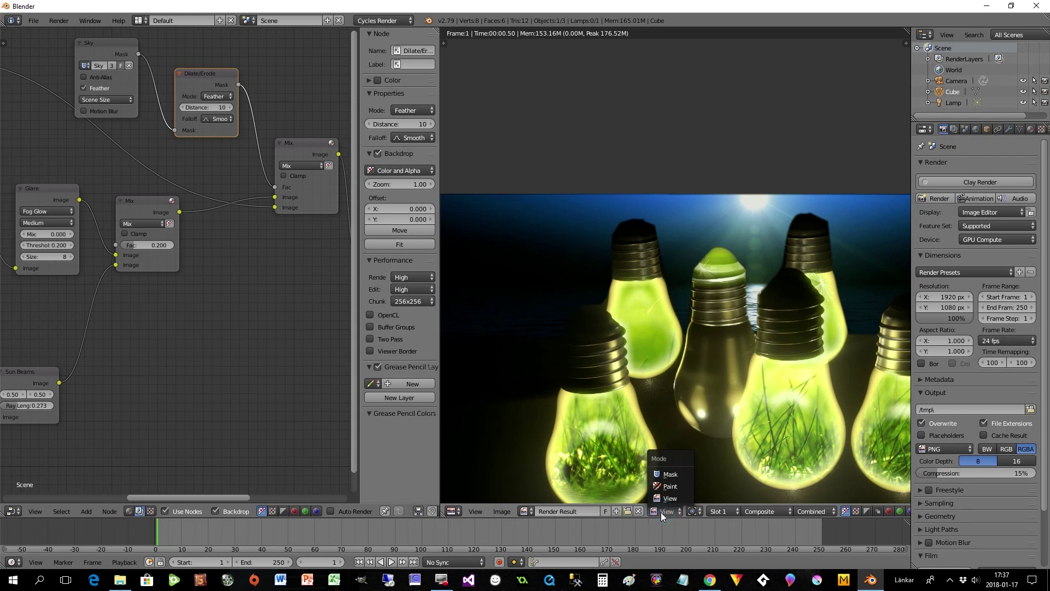
{"action": "left_click", "coordinate": [668, 475]}
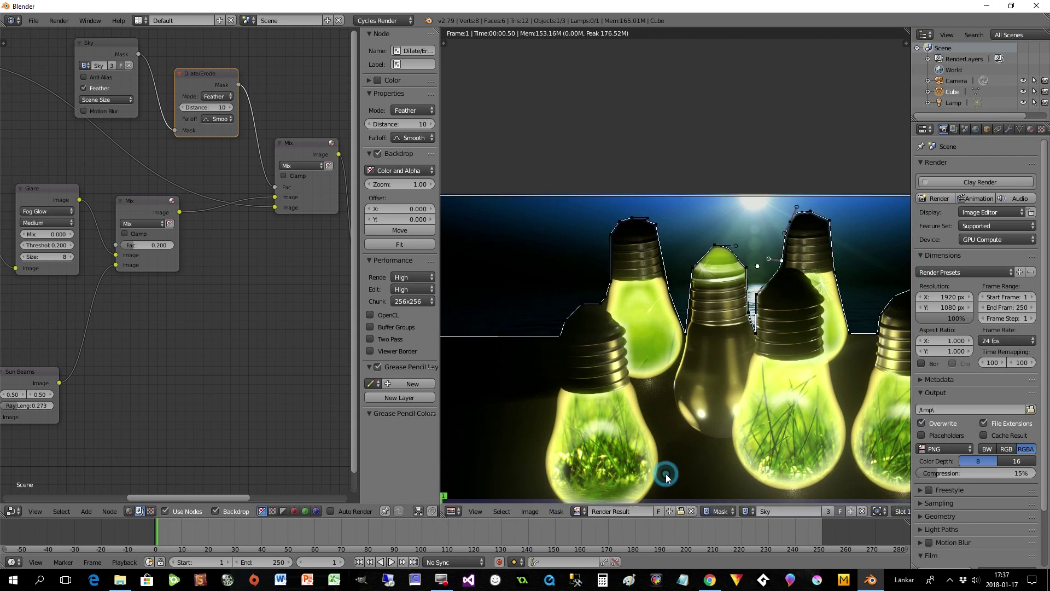
{"action": "right_click", "coordinate": [645, 220]}
{"action": "key", "text": "g"}
{"action": "left_click", "coordinate": [650, 228]}
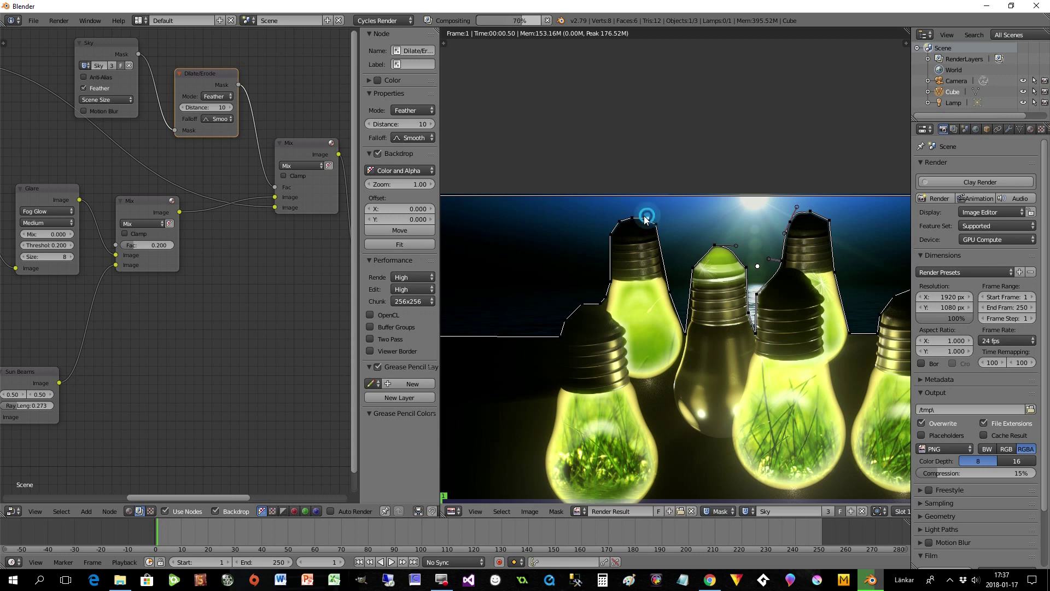
{"action": "key", "text": "g"}
{"action": "left_click", "coordinate": [642, 215]}
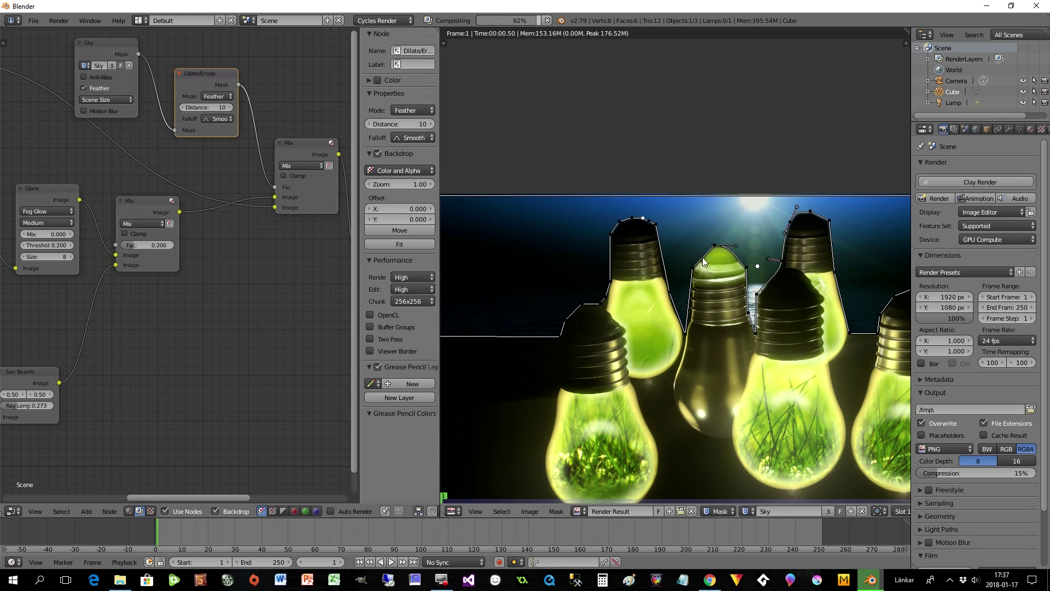
Step: Adjust the Sky mask point where the back-left bulb meets the front-left bulb's cap
{"action": "left_click", "coordinate": [605, 297]}
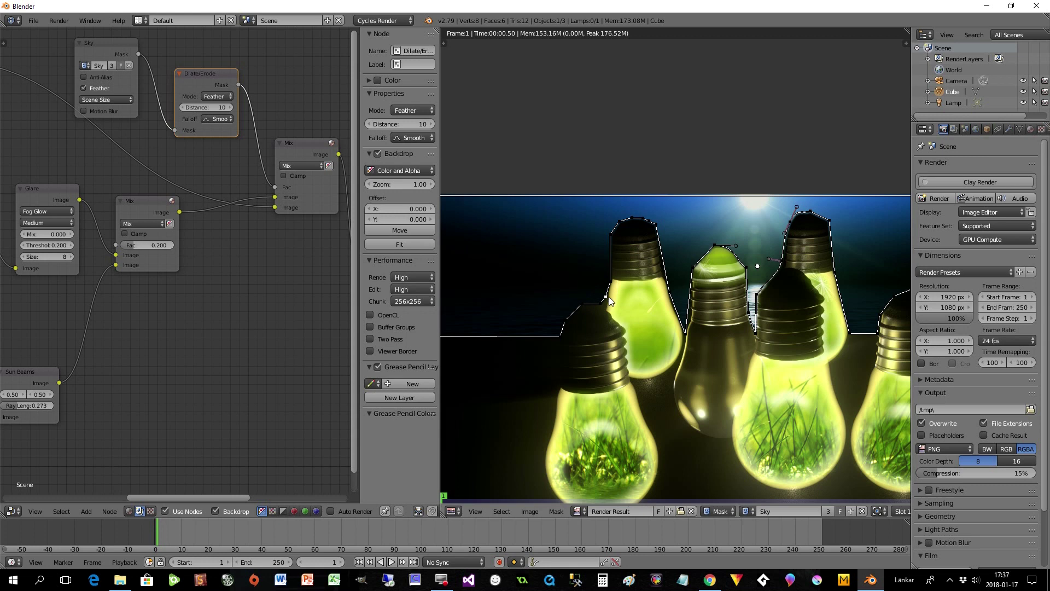
{"action": "key", "text": "g"}
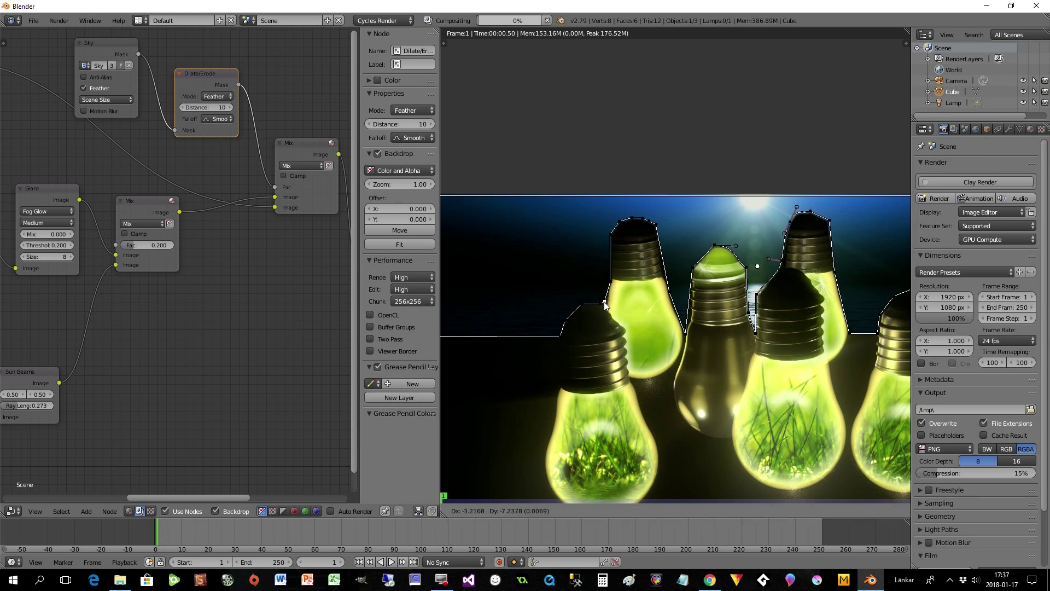
{"action": "left_click", "coordinate": [607, 303]}
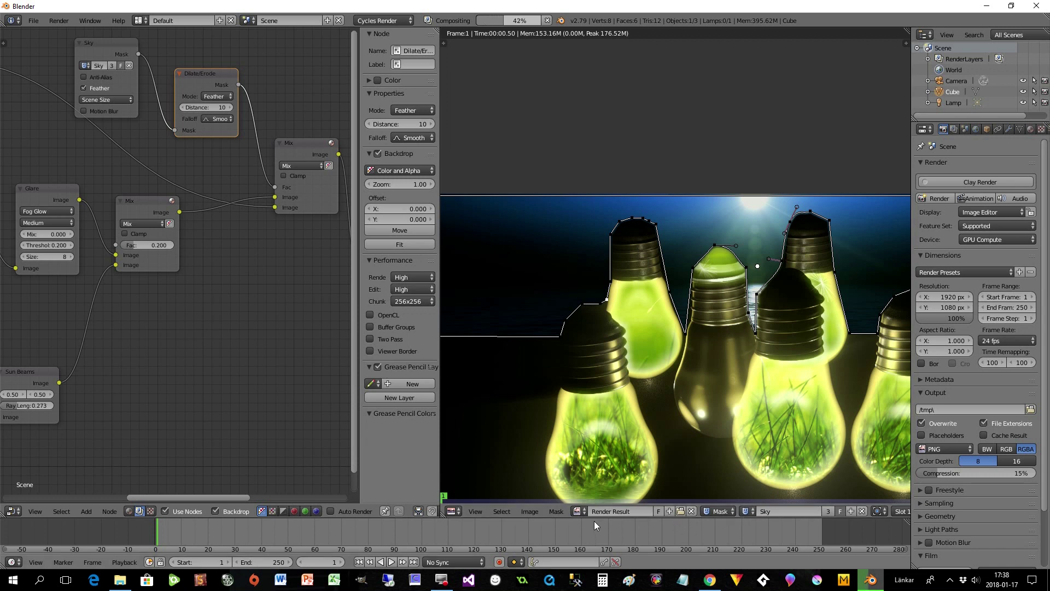
Step: Return the image editor to View mode and narrow it to give the node editor more room
{"action": "left_click", "coordinate": [717, 510]}
{"action": "left_click", "coordinate": [714, 498]}
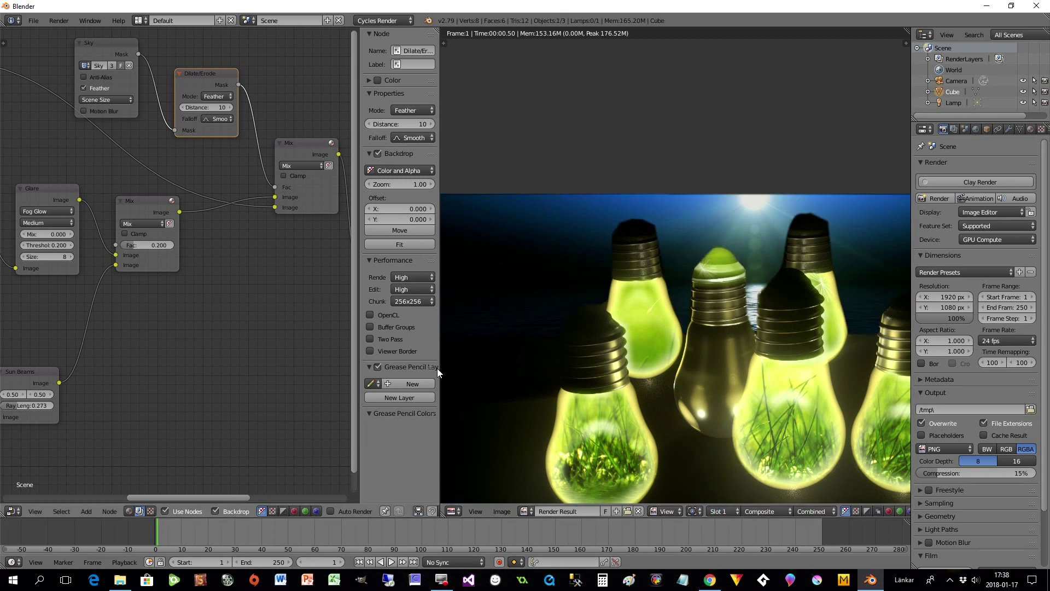
{"action": "left_click_drag", "start_coordinate": [441, 271], "coordinate": [625, 272]}
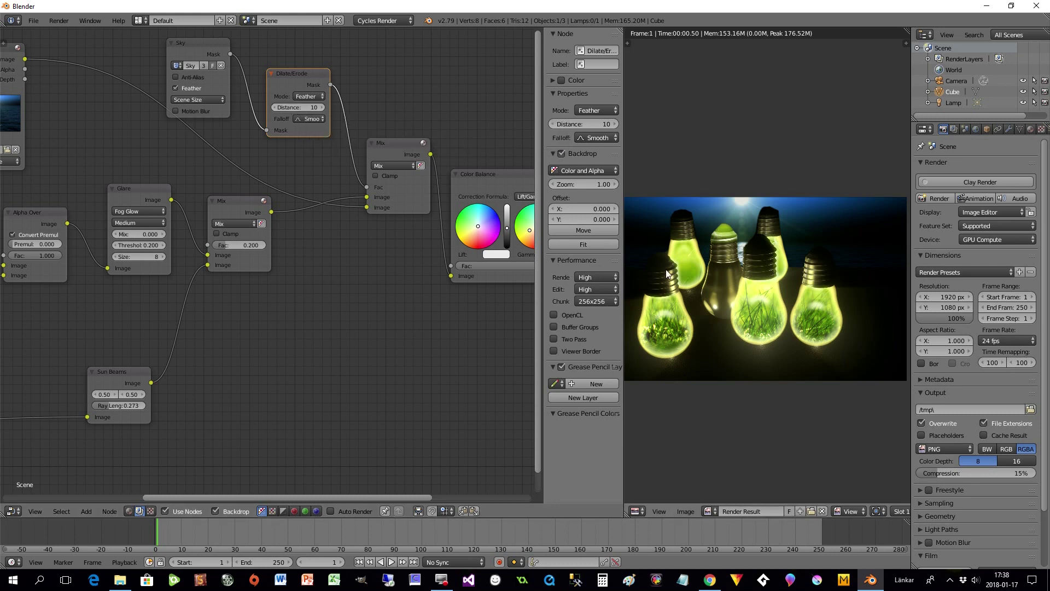
Step: Set the Dilate/Erode node's distance to -20
{"action": "scroll", "coordinate": [746, 300], "scroll_direction": "up", "scroll_amount": 3}
{"action": "middle_click_drag", "start_coordinate": [773, 331], "coordinate": [815, 357]}
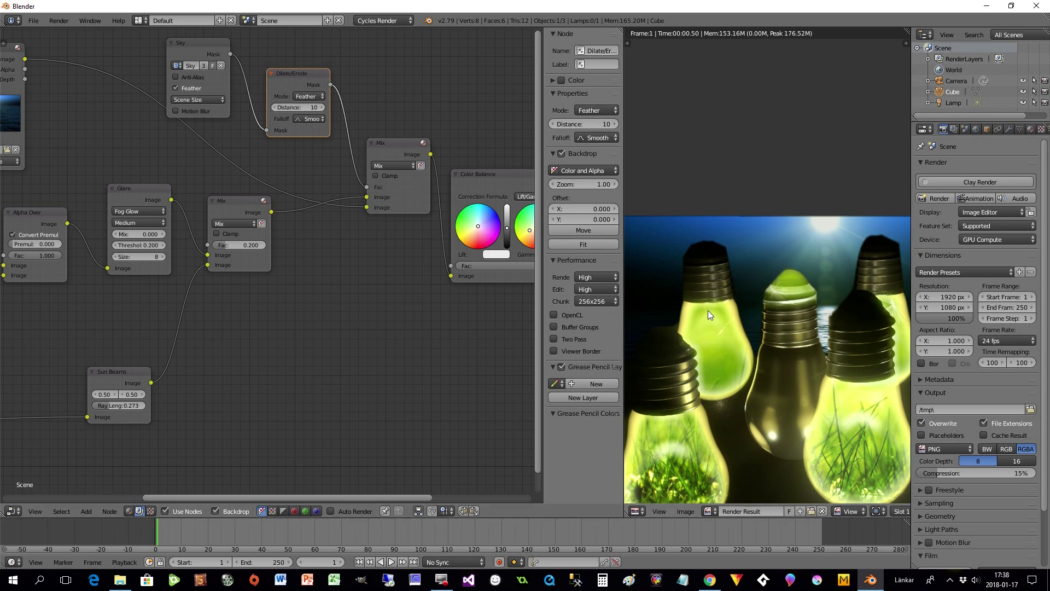
{"action": "left_click_drag", "start_coordinate": [290, 107], "coordinate": [273, 107]}
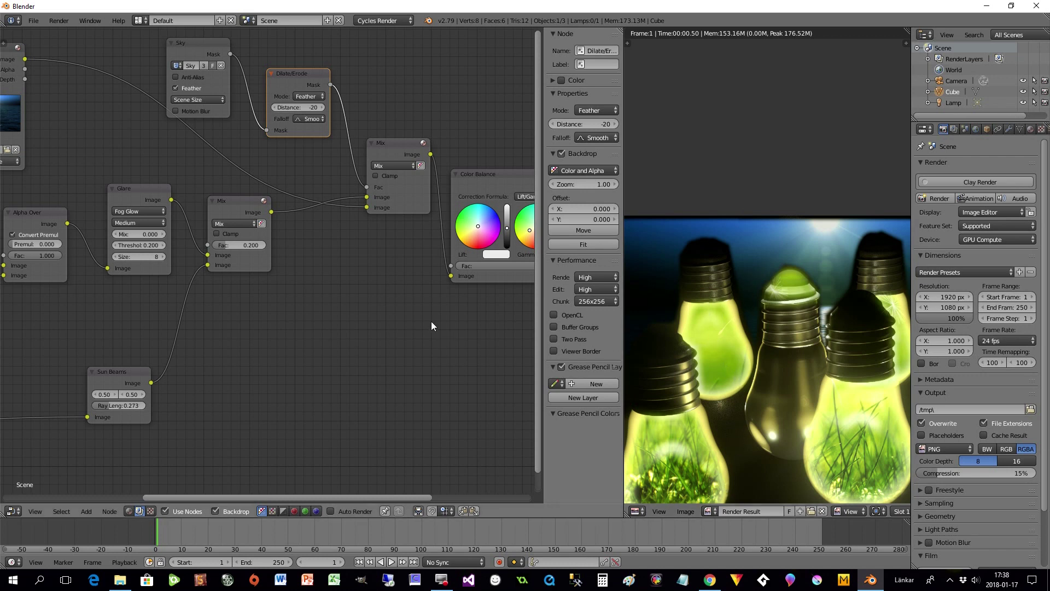
Step: Widen the image editor so the composited bulbs fit beside the node editor
{"action": "middle_click_drag", "start_coordinate": [441, 340], "coordinate": [368, 346]}
{"action": "scroll", "coordinate": [729, 350], "scroll_direction": "down", "scroll_amount": 2}
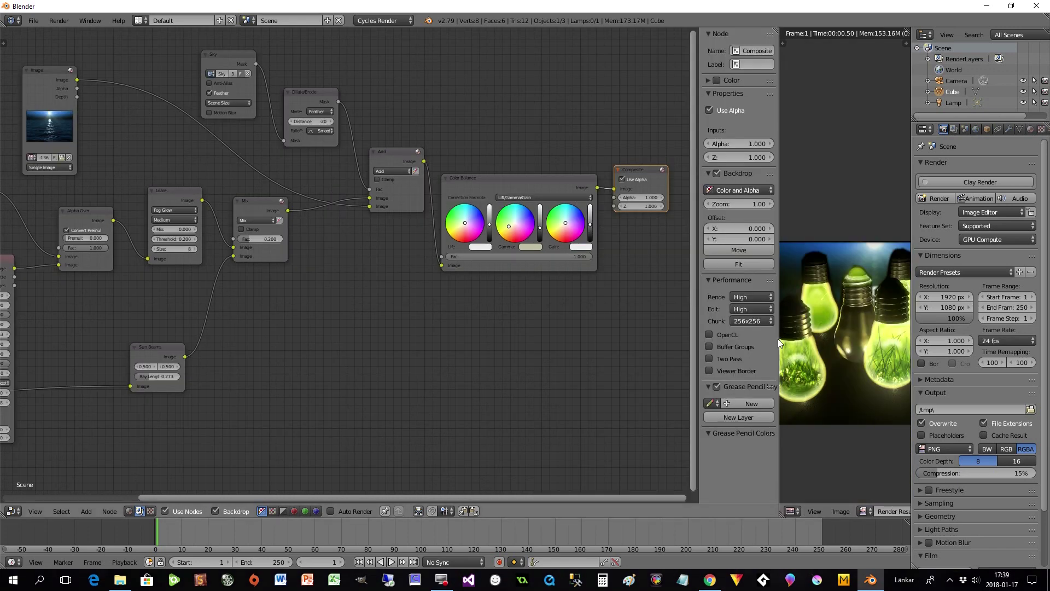
{"action": "left_click_drag", "start_coordinate": [778, 339], "coordinate": [619, 325]}
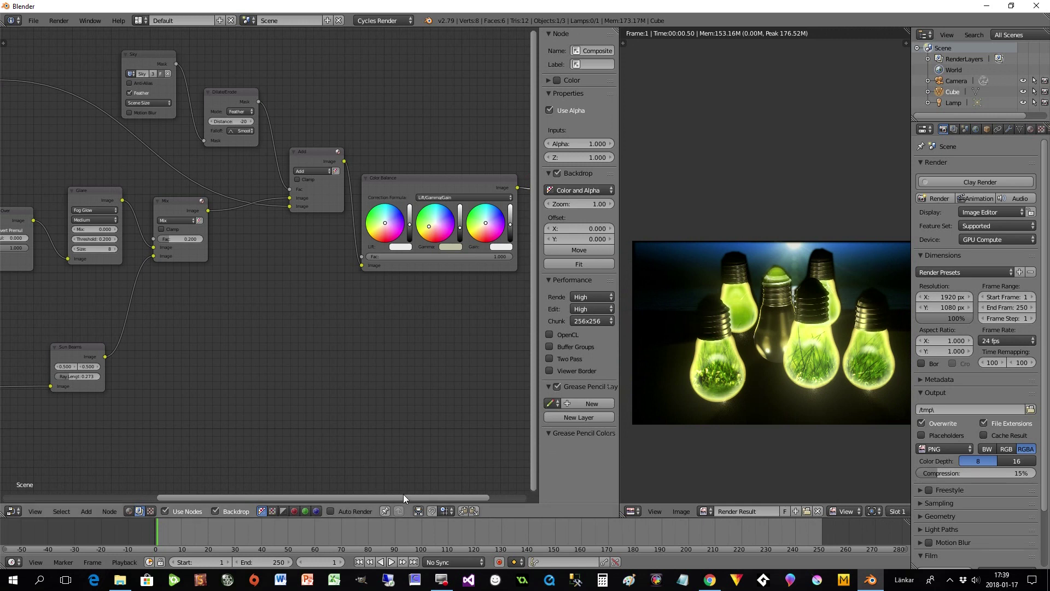
Step: Add a Viewer node and connect the night sea Image node's image output to it
{"action": "left_click_drag", "start_coordinate": [404, 493], "coordinate": [336, 465]}
{"action": "key", "text": "shift+a"}
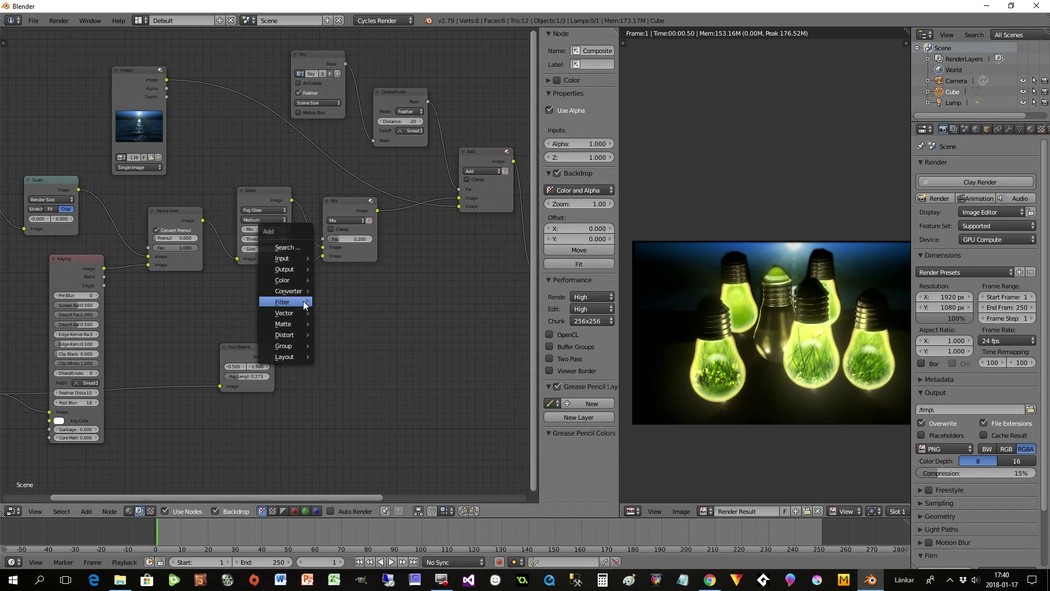
{"action": "mouse_move", "coordinate": [282, 259]}
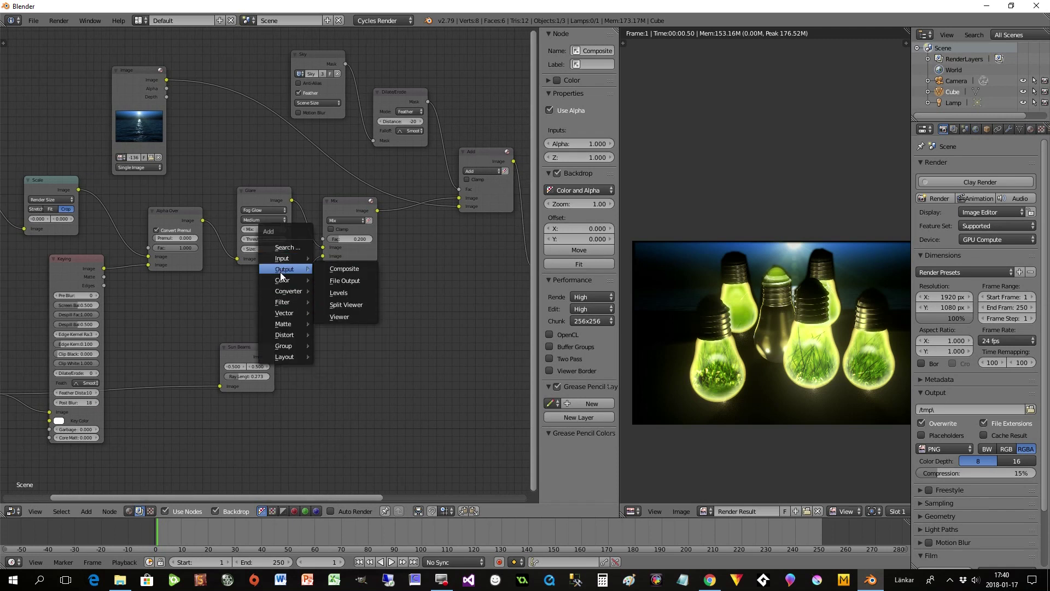
{"action": "left_click", "coordinate": [344, 316]}
{"action": "left_click", "coordinate": [355, 336]}
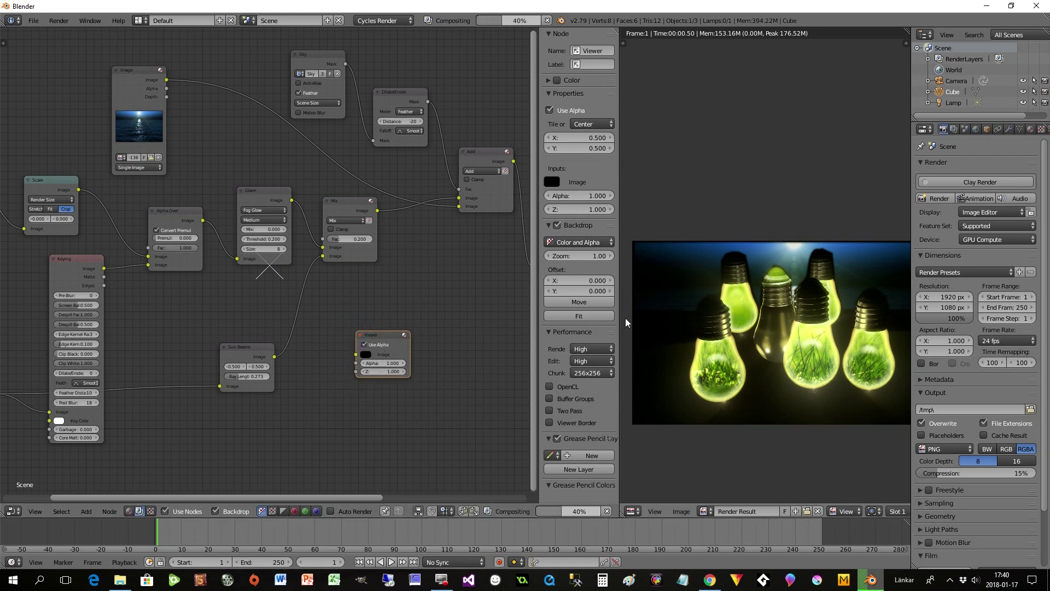
{"action": "left_click_drag", "start_coordinate": [385, 331], "coordinate": [402, 319]}
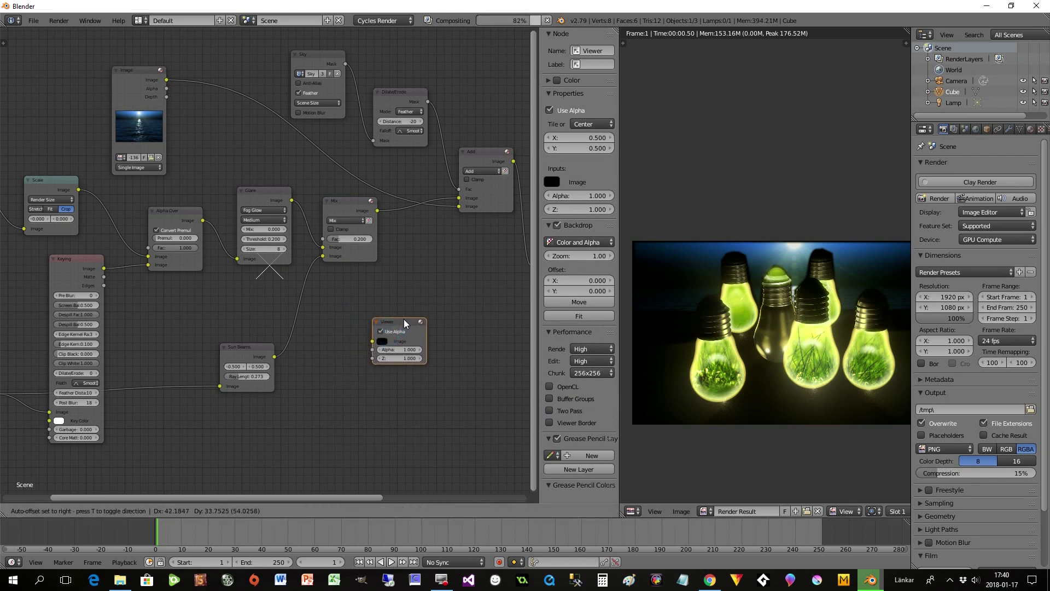
{"action": "left_click_drag", "start_coordinate": [372, 340], "coordinate": [164, 80]}
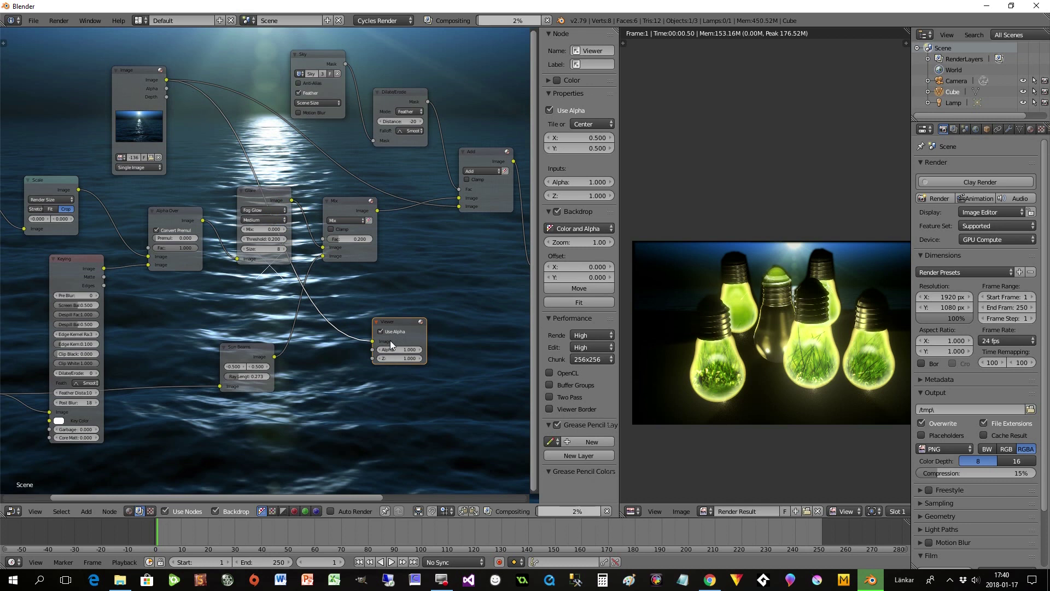
{"action": "left_click_drag", "start_coordinate": [398, 321], "coordinate": [403, 312]}
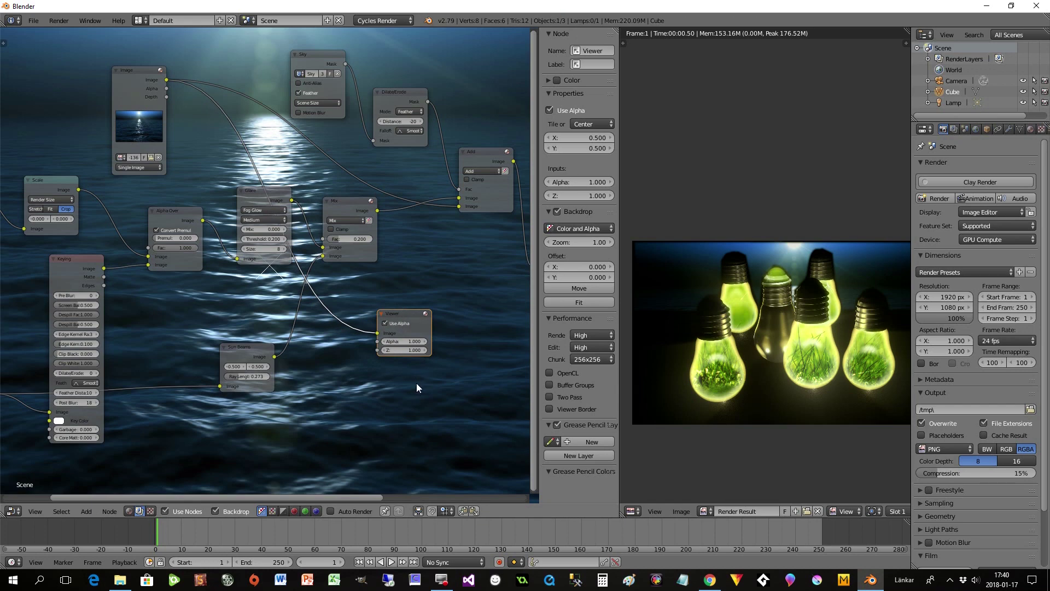
Step: Shrink the backdrop to a zoom of 0.48 and move the Viewer node up beside the night sea Image node
{"action": "key", "text": "v"}
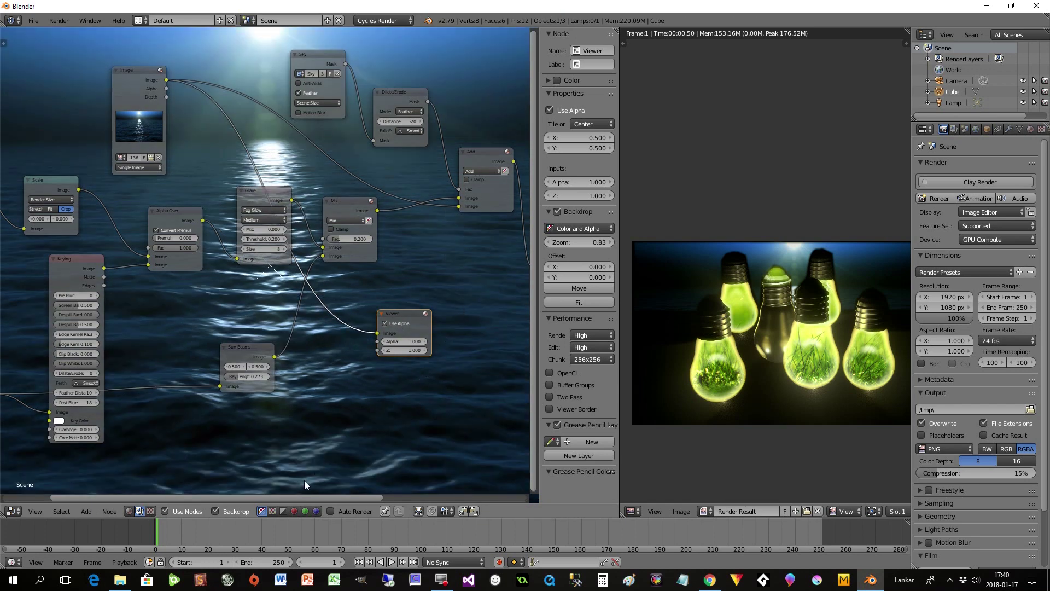
{"action": "key", "text": "v"}
{"action": "key", "text": "v"}
{"action": "key", "text": "v"}
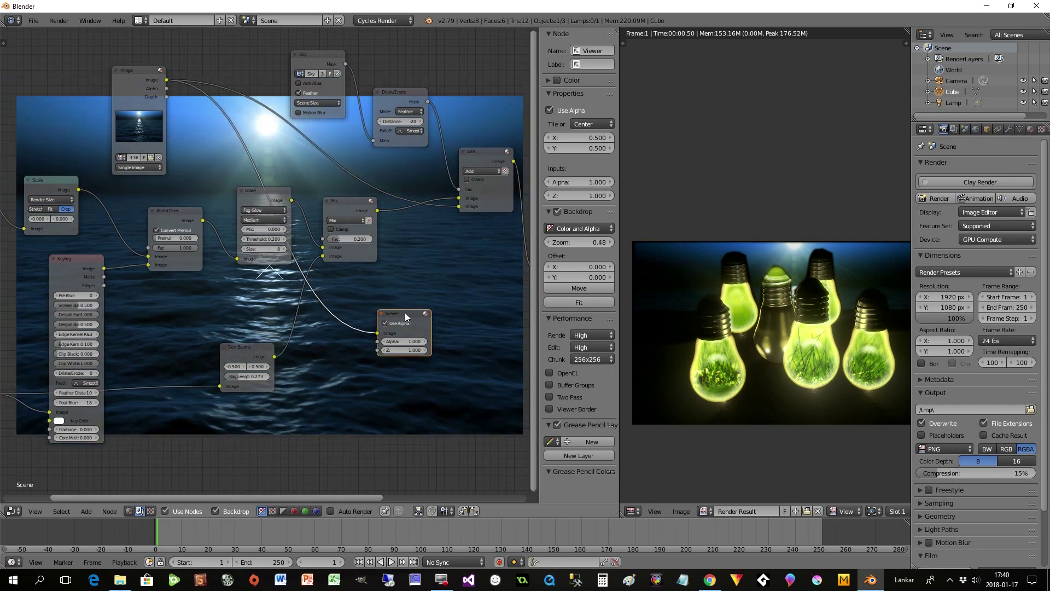
{"action": "left_click_drag", "start_coordinate": [403, 316], "coordinate": [420, 314]}
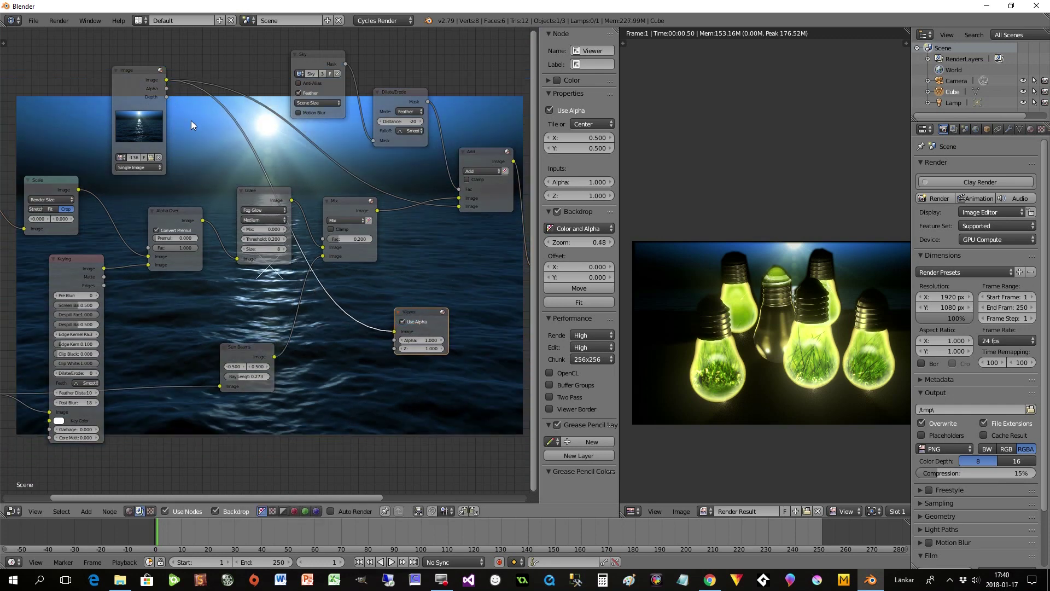
{"action": "left_click_drag", "start_coordinate": [411, 313], "coordinate": [229, 40]}
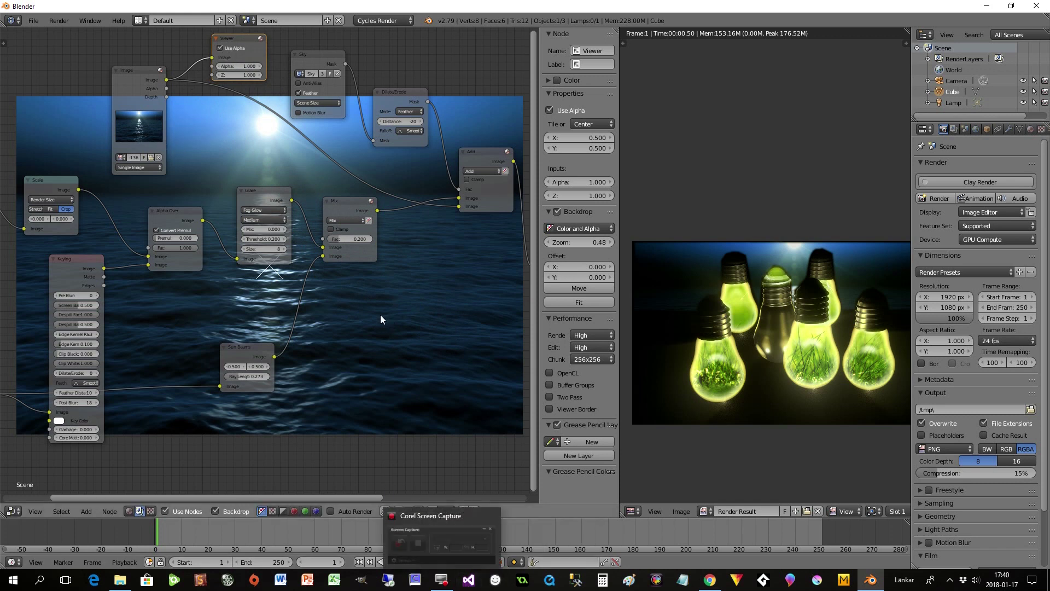
Step: Add a second Viewer node below the Mix node and connect the Glare node's image output to it
{"action": "key", "text": "shift+a"}
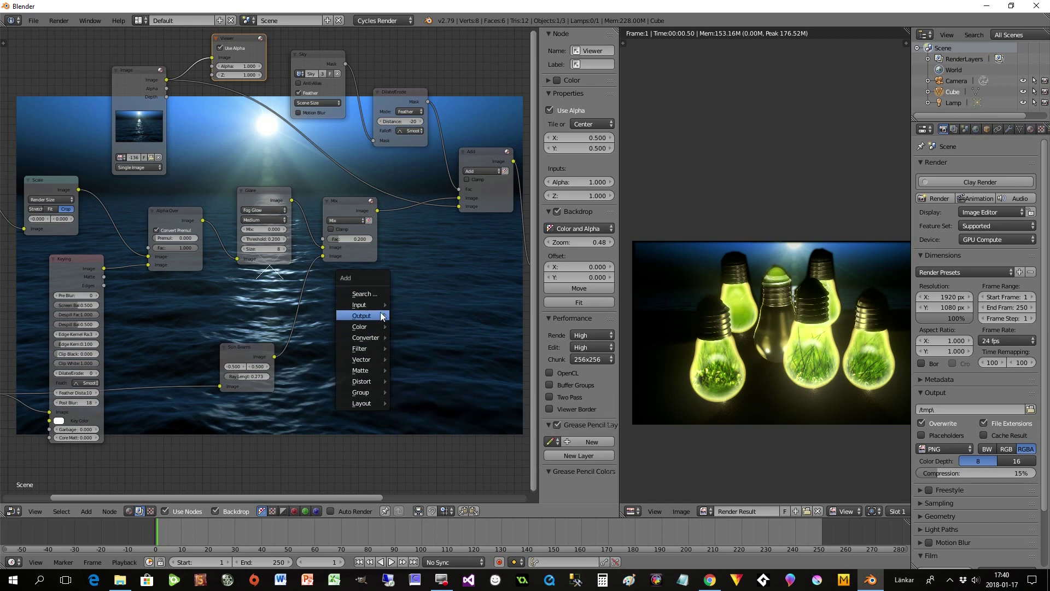
{"action": "left_click", "coordinate": [417, 360]}
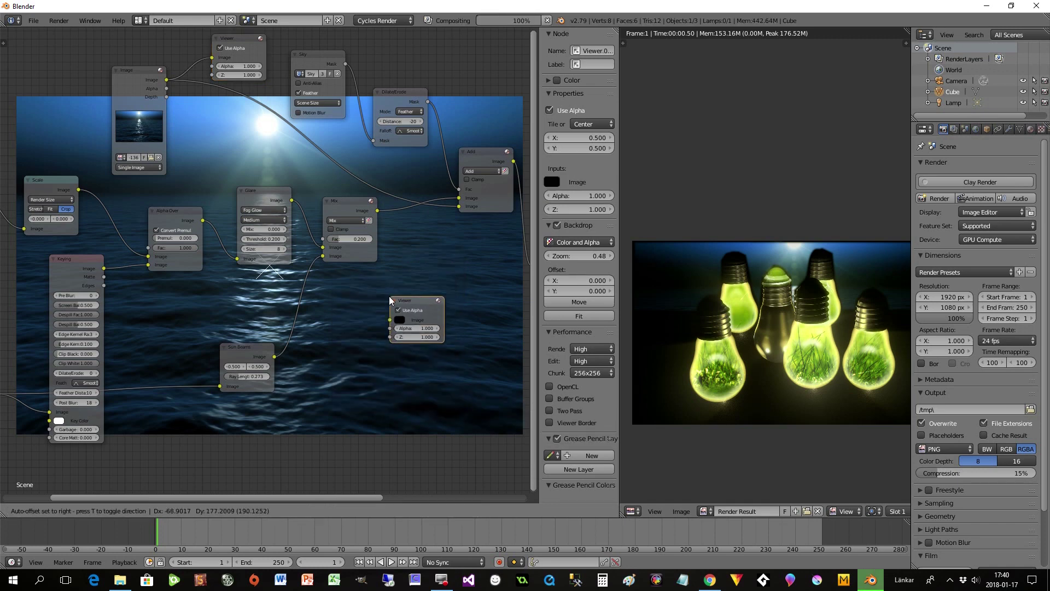
{"action": "left_click", "coordinate": [426, 283]}
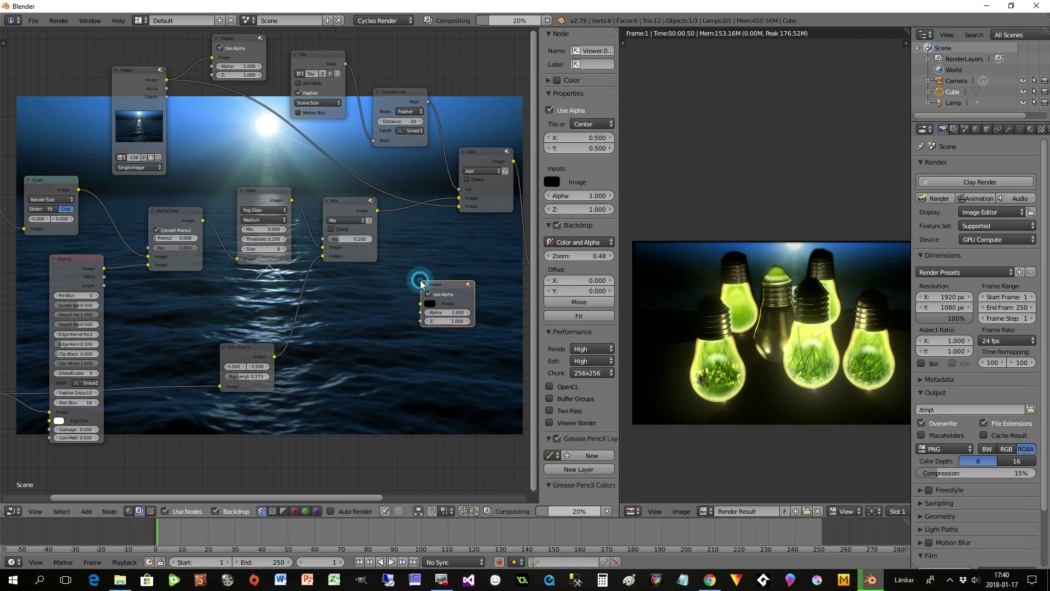
{"action": "left_click_drag", "start_coordinate": [292, 200], "coordinate": [421, 303]}
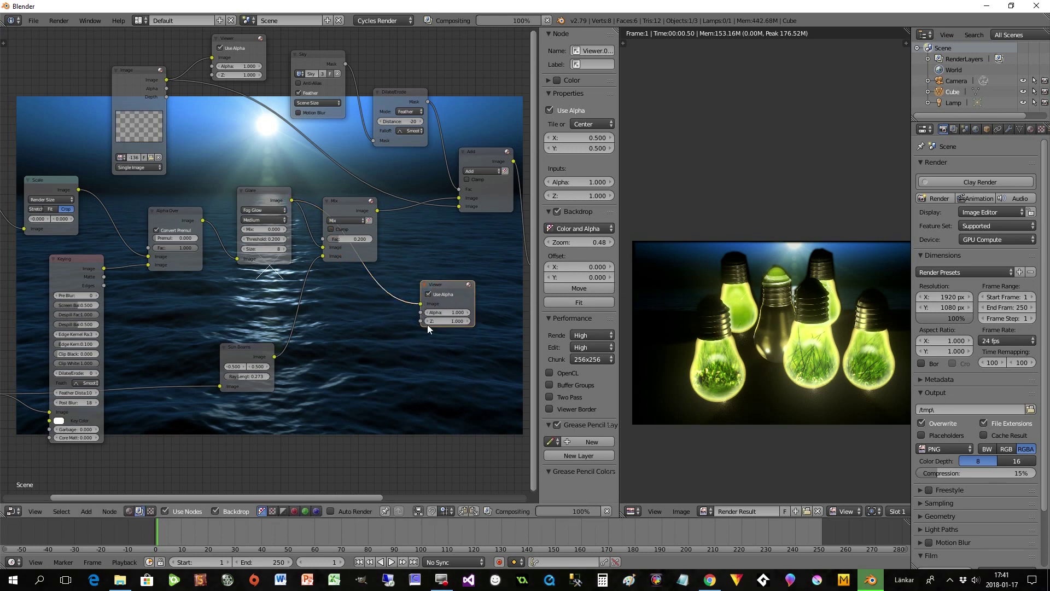
{"action": "left_click_drag", "start_coordinate": [448, 288], "coordinate": [439, 292]}
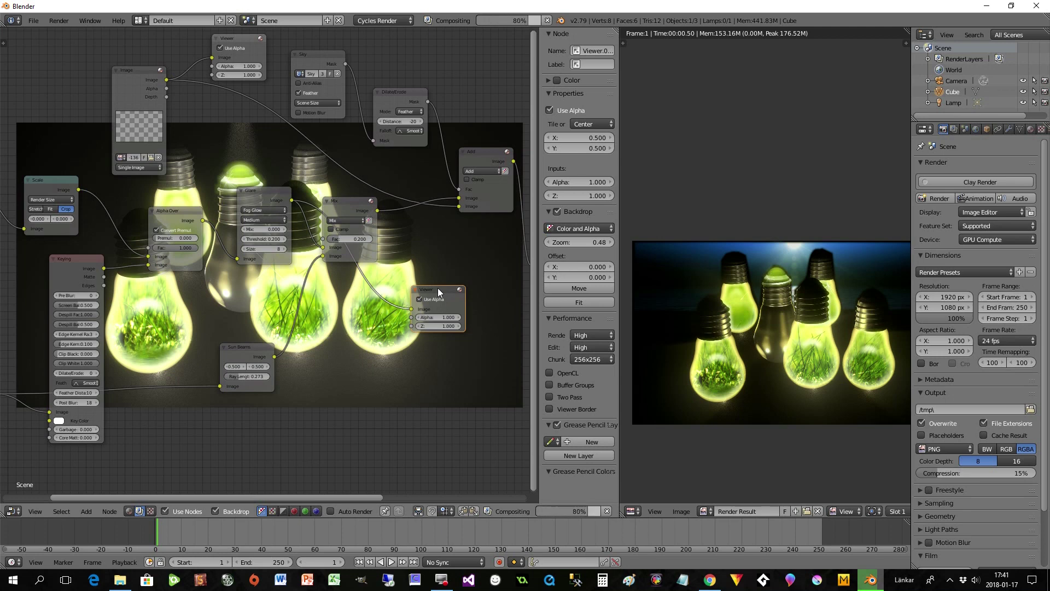
Step: Compare the night sea image and the glare result in the backdrop by alternating between the two Viewer nodes
{"action": "left_click", "coordinate": [237, 36]}
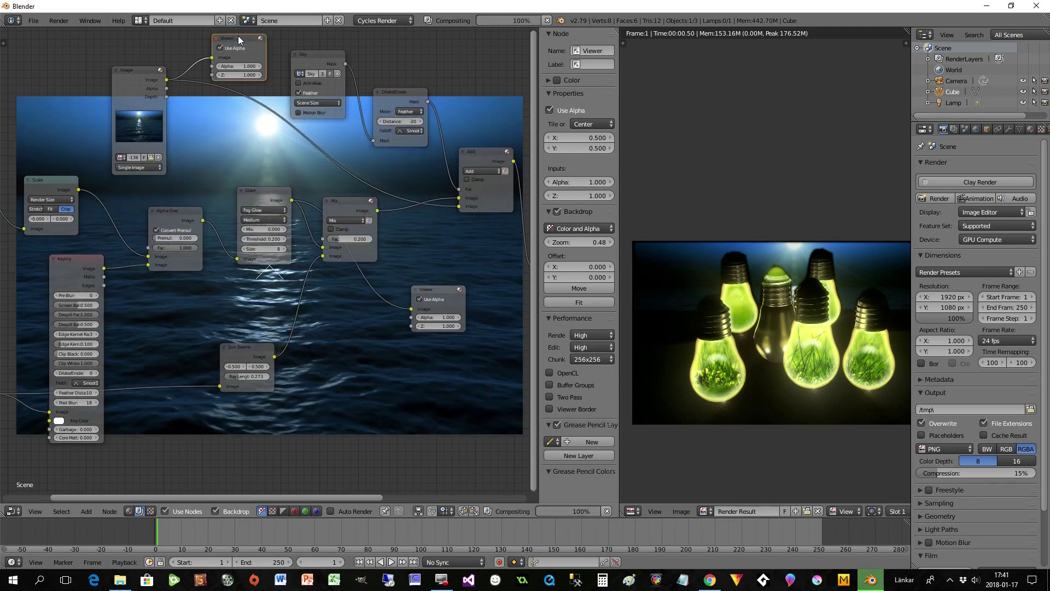
{"action": "left_click", "coordinate": [439, 288]}
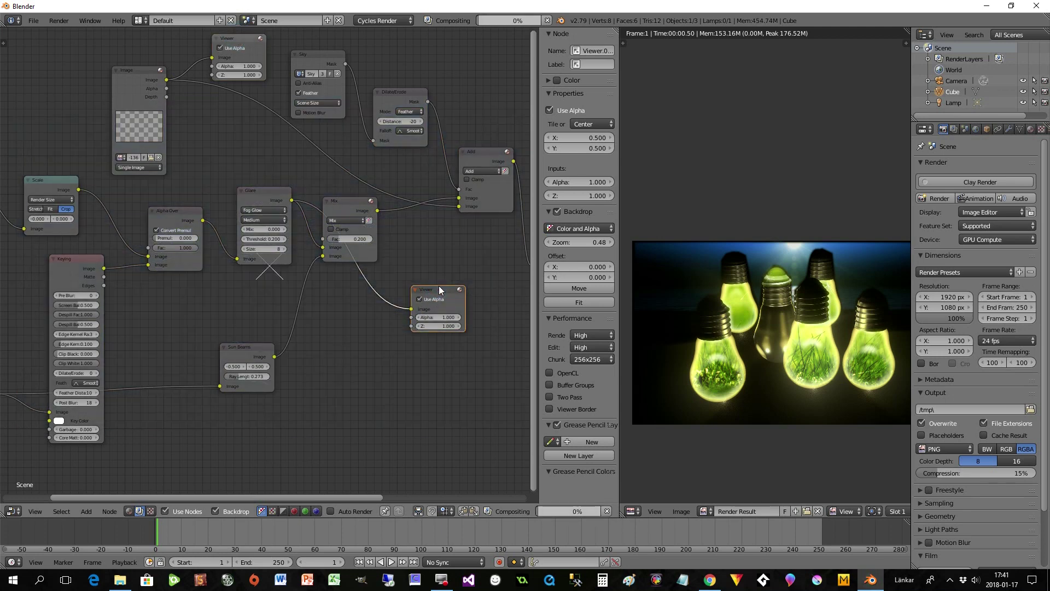
{"action": "left_click", "coordinate": [231, 37]}
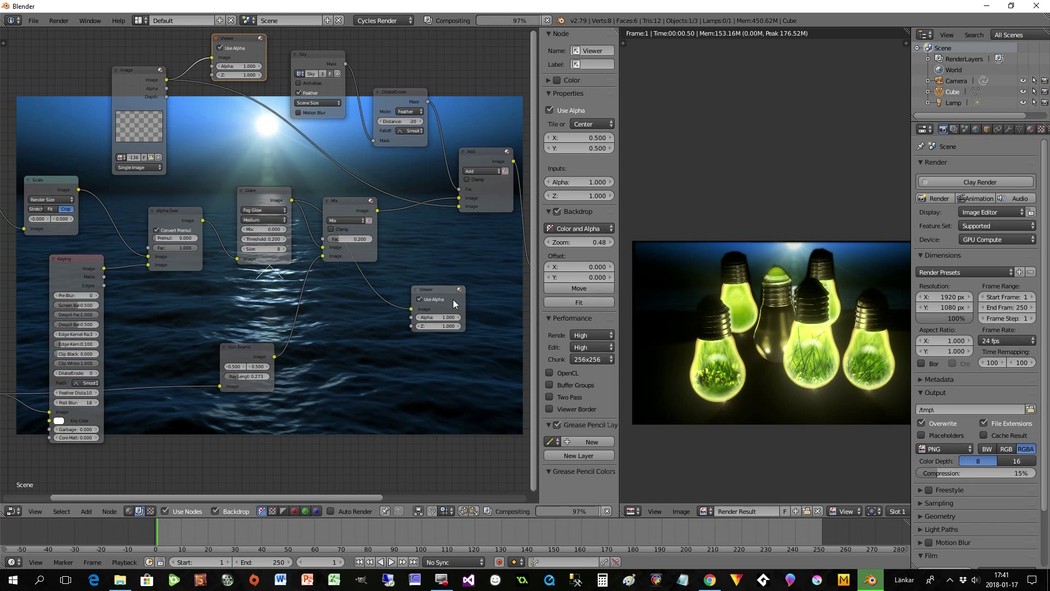
{"action": "left_click", "coordinate": [442, 290]}
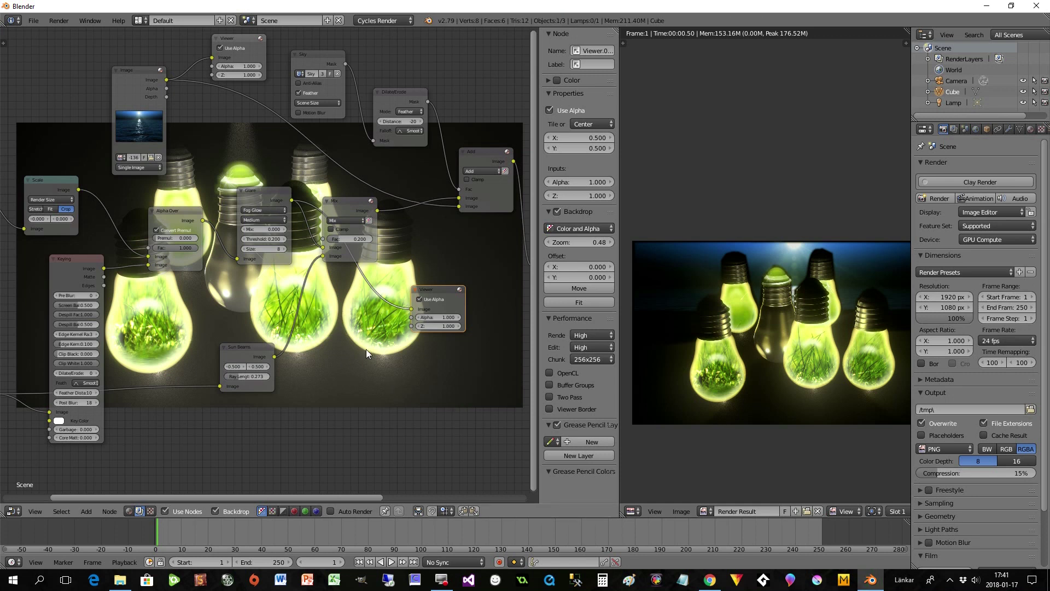
Step: Enlarge the backdrop to a zoom of 0.83 and widen the node editor over the image editor
{"action": "key", "text": "v"}
{"action": "key", "text": "v"}
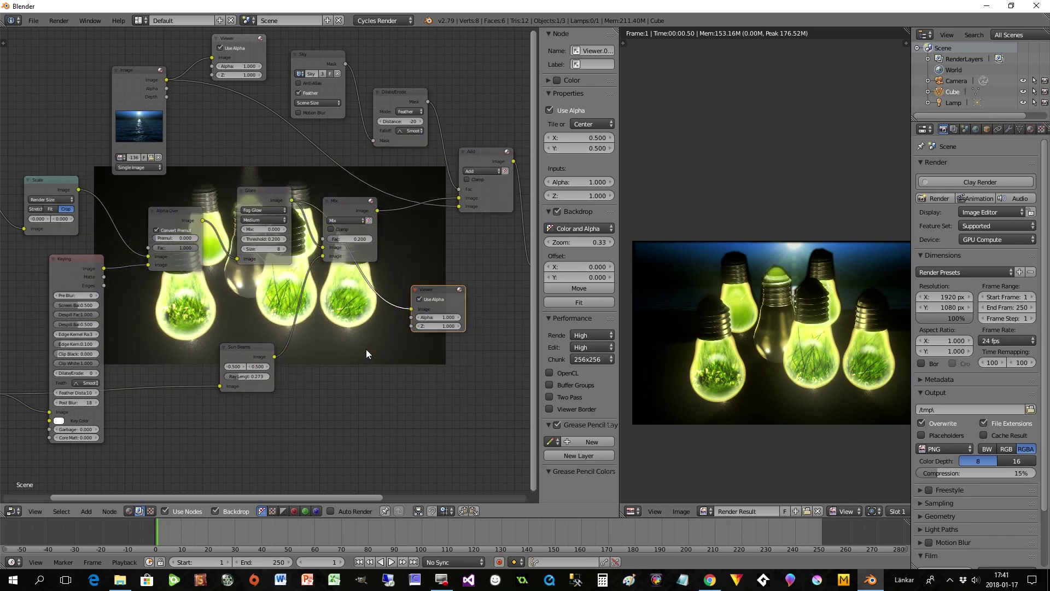
{"action": "key", "text": "alt+v"}
{"action": "key", "text": "alt+v"}
{"action": "key", "text": "alt+v"}
{"action": "key", "text": "alt+v"}
{"action": "key", "text": "alt+v"}
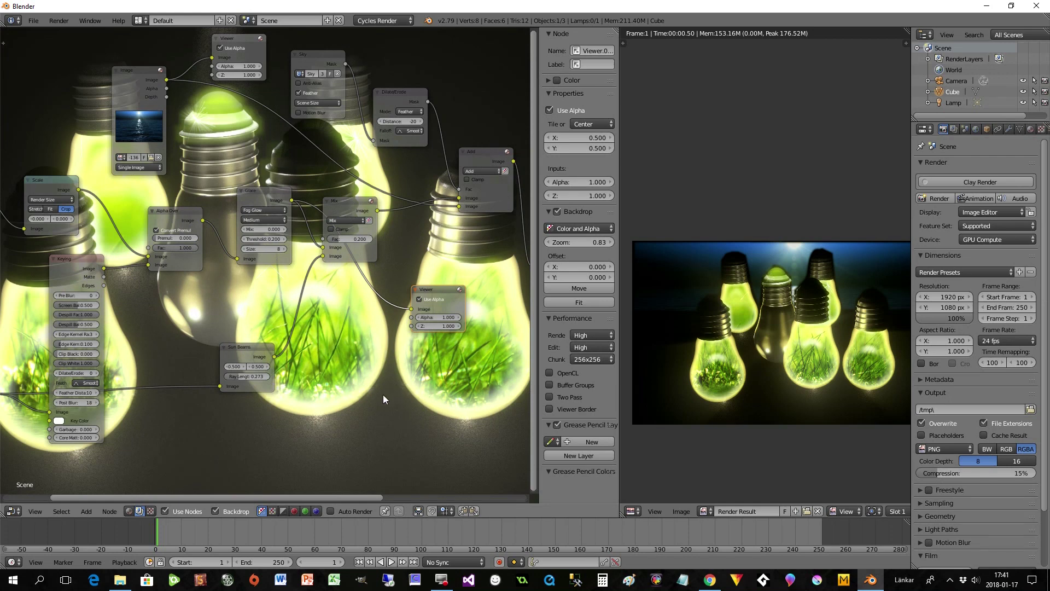
{"action": "left_click_drag", "start_coordinate": [540, 348], "coordinate": [762, 334]}
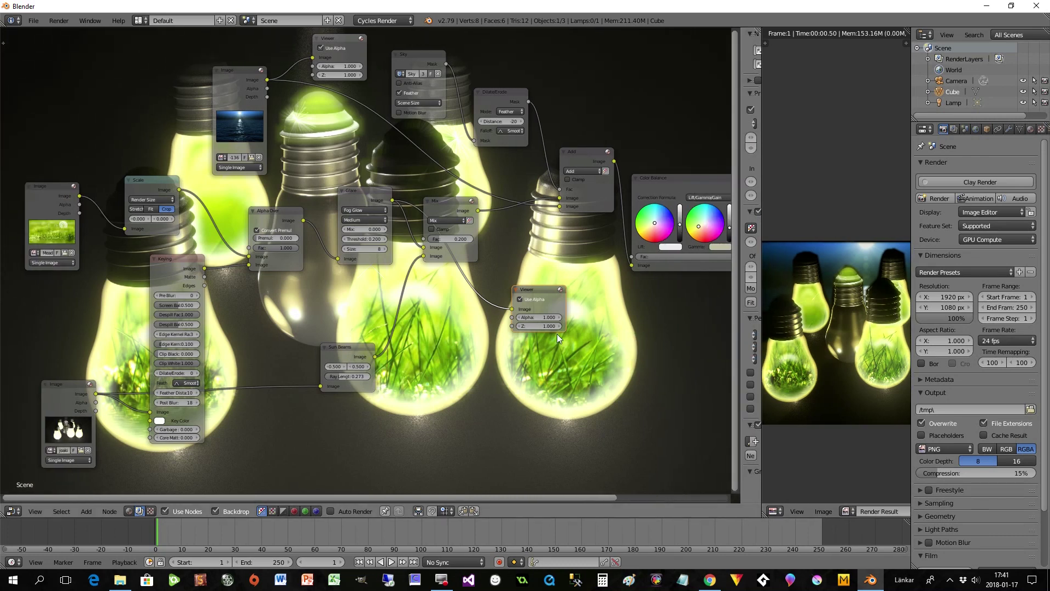